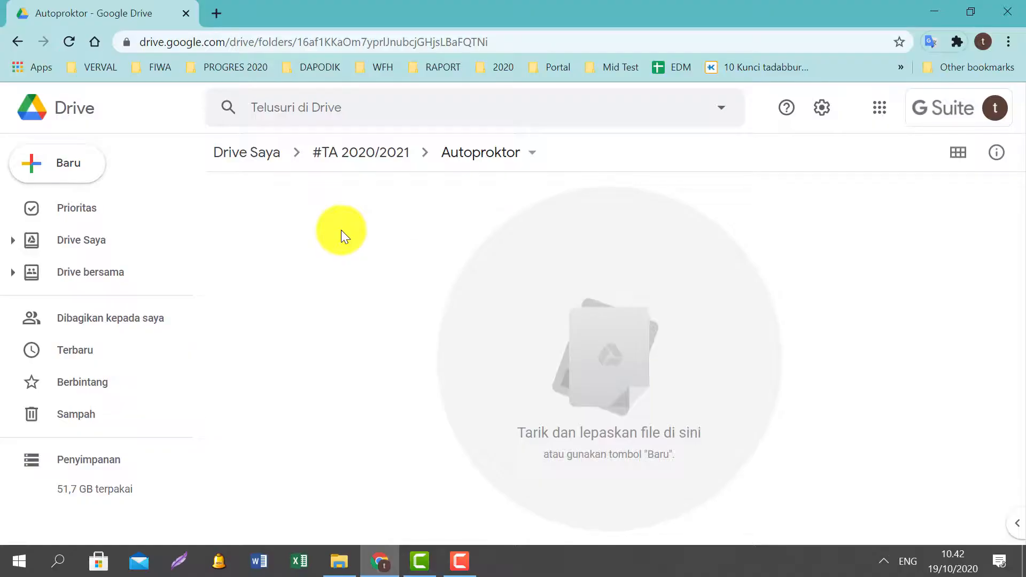
From the Autoproktor folder's new-item menu, create a Google Form from a template.
{"action": "right_click", "coordinate": [341, 231]}
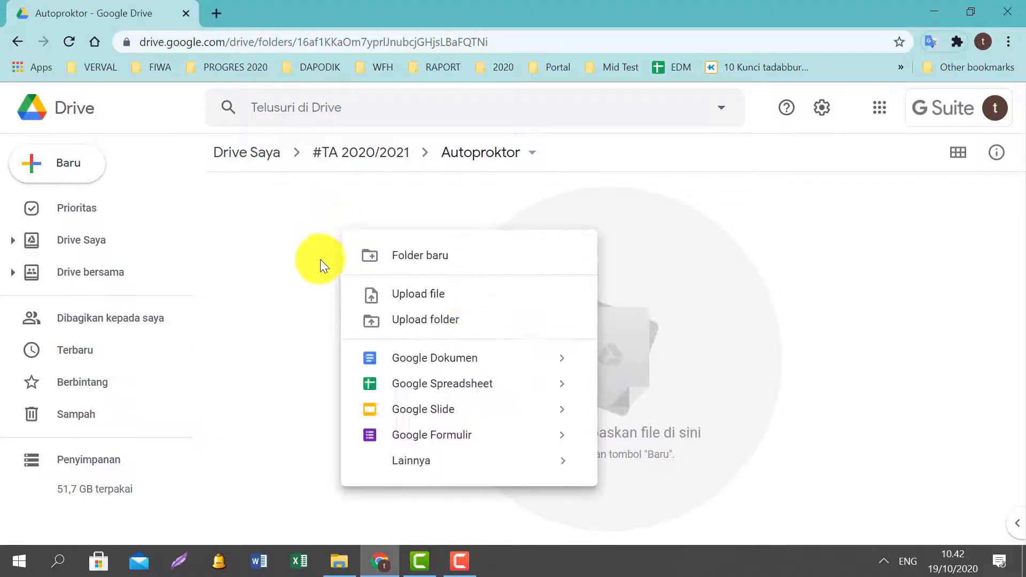
{"action": "left_click", "coordinate": [728, 211]}
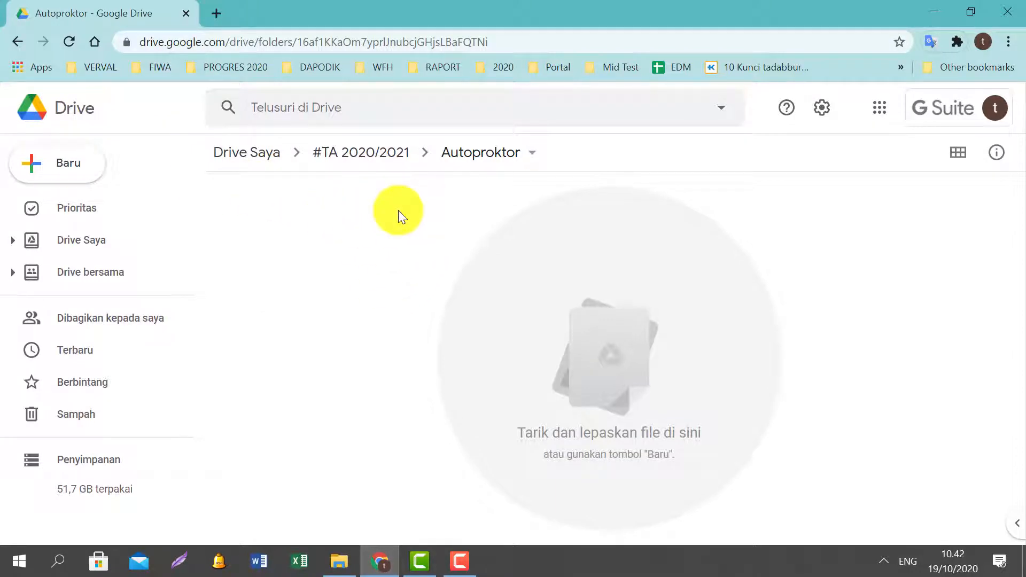
{"action": "right_click", "coordinate": [365, 271]}
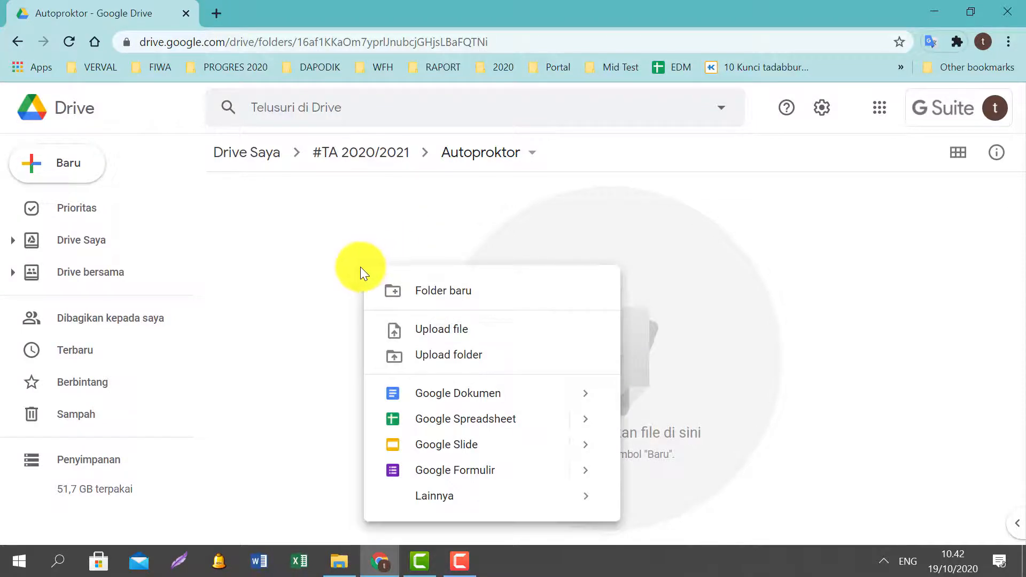
{"action": "mouse_move", "coordinate": [590, 475]}
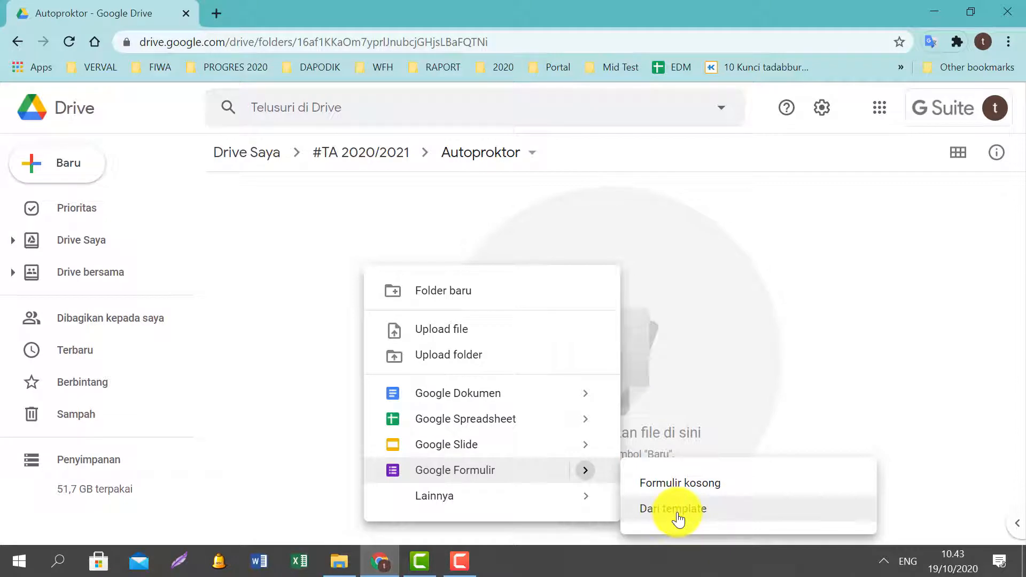
{"action": "left_click", "coordinate": [740, 291]}
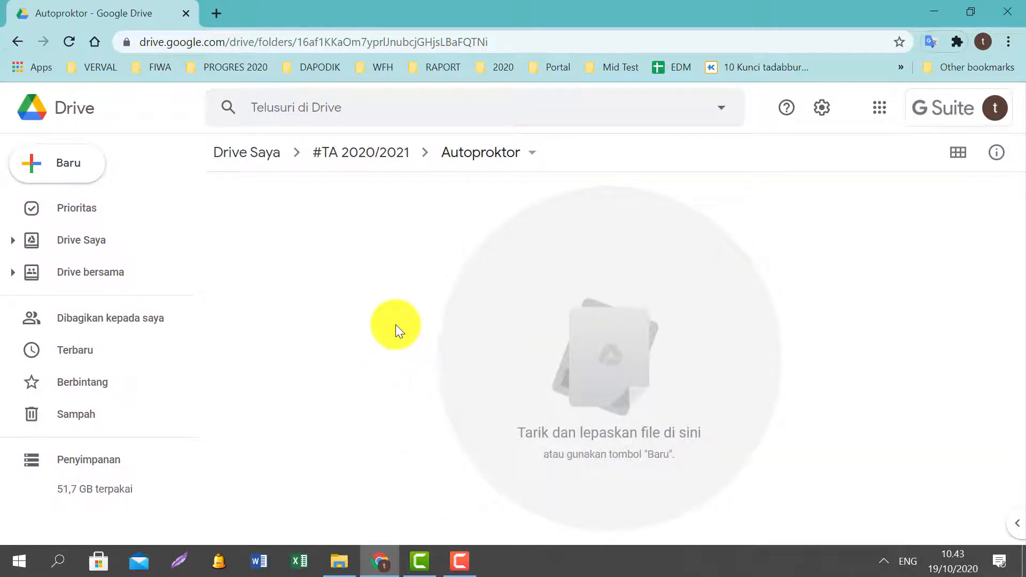
{"action": "right_click", "coordinate": [396, 325]}
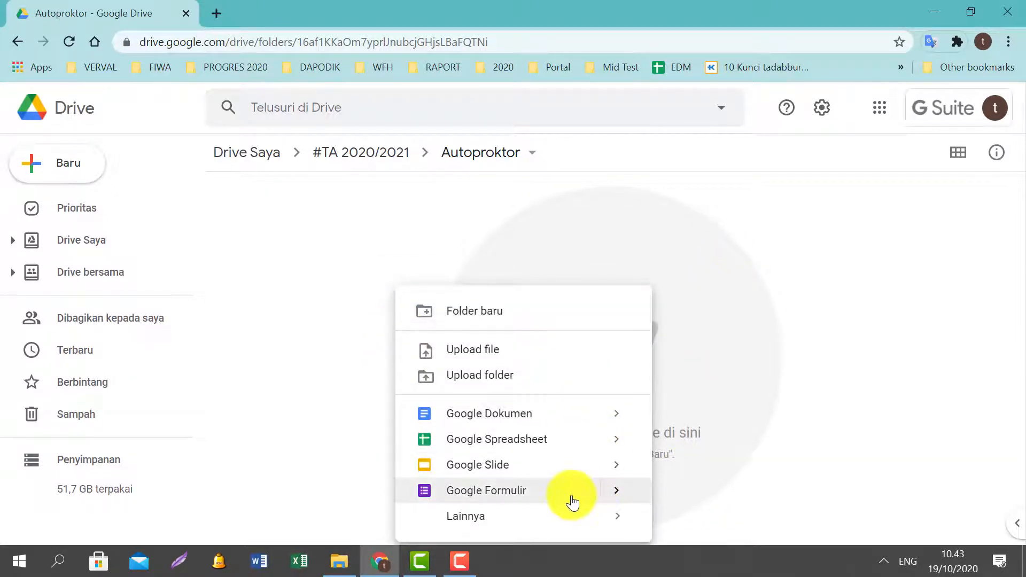
{"action": "mouse_move", "coordinate": [618, 495]}
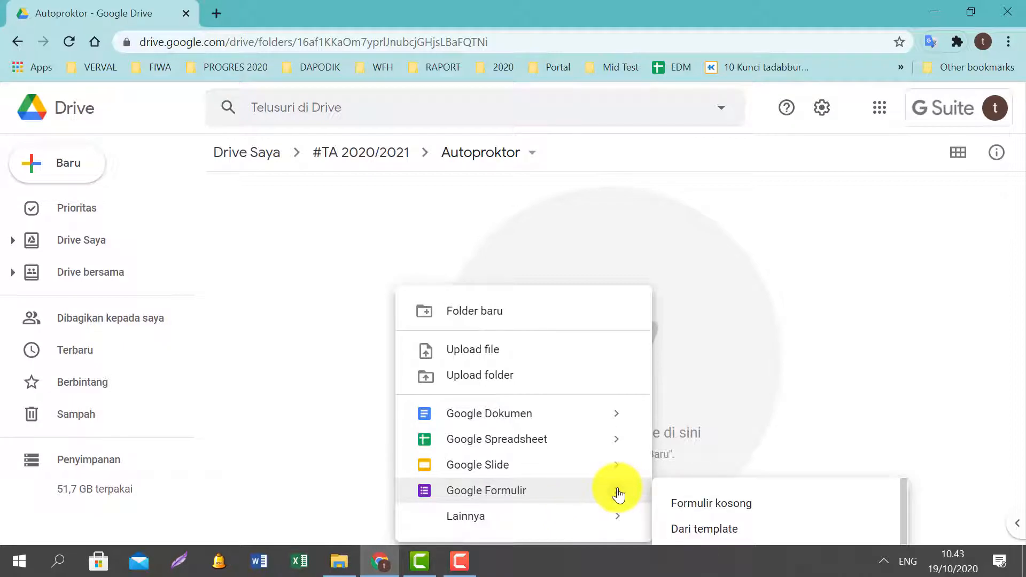
{"action": "left_click", "coordinate": [698, 532]}
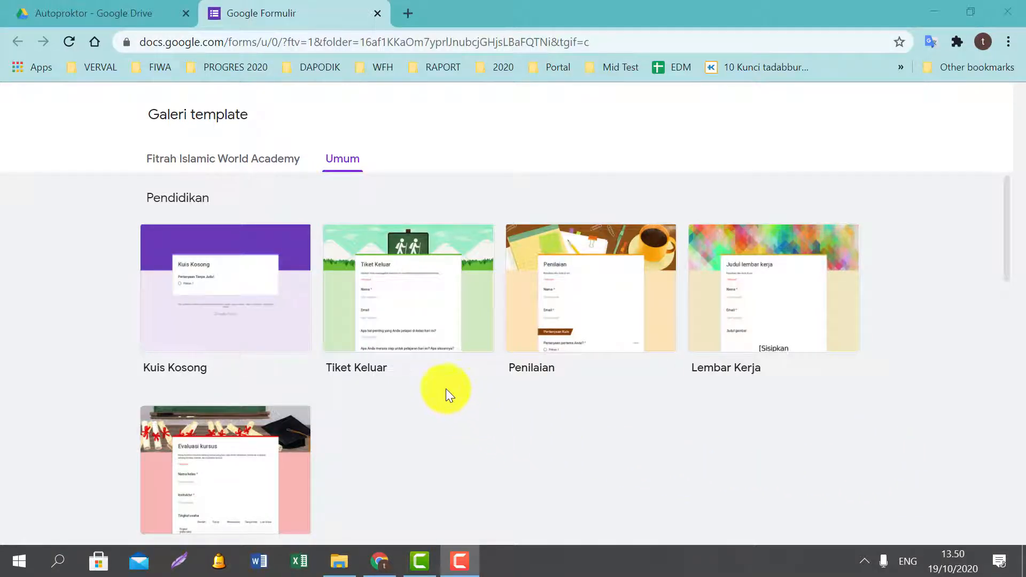
Browse the Umum templates, then switch to the Fitrah Islamic World Academy templates.
{"action": "left_click", "coordinate": [161, 160]}
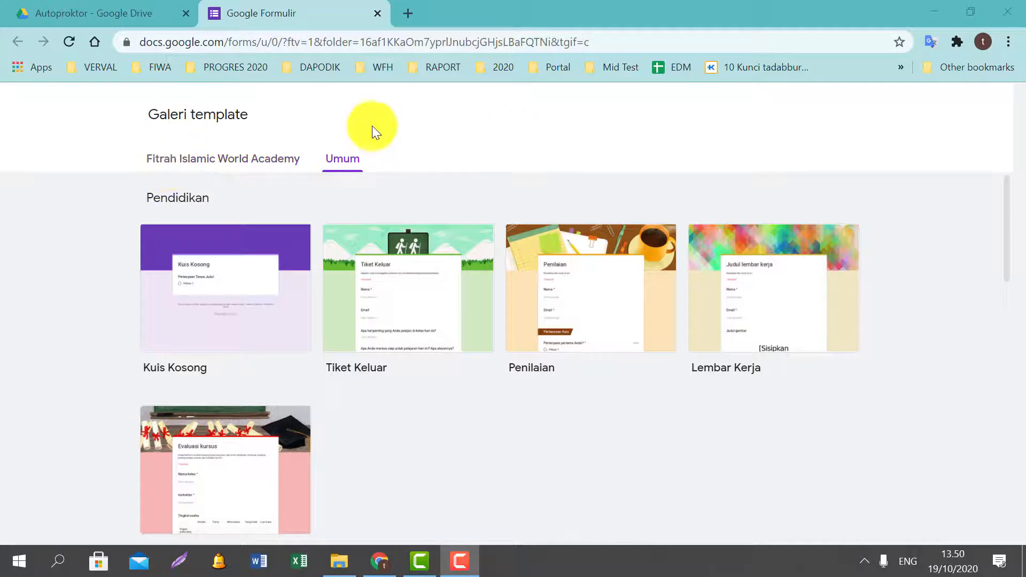
{"action": "left_click", "coordinate": [316, 153]}
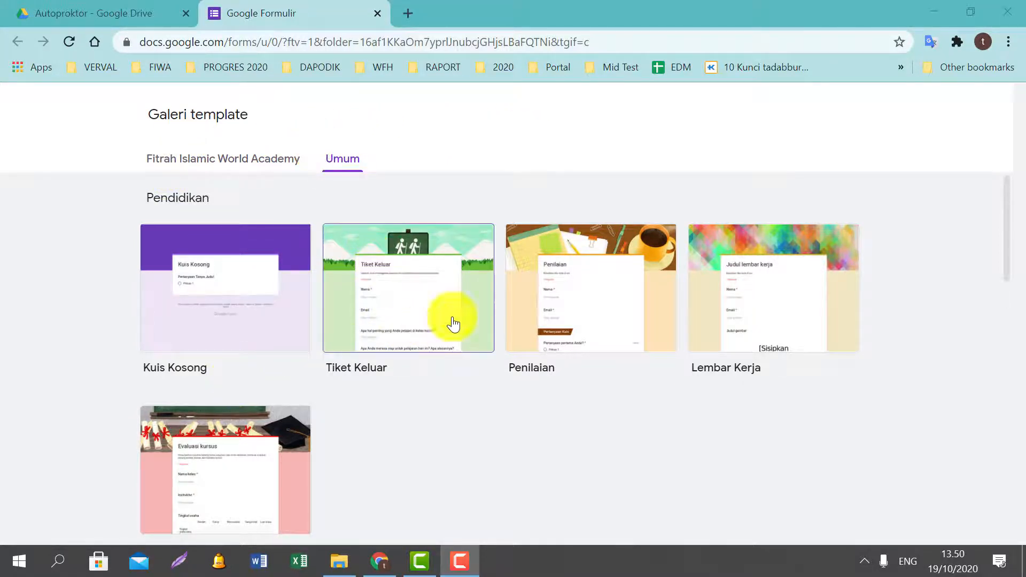
{"action": "scroll", "coordinate": [513, 313], "scroll_direction": "down", "scroll_amount": 2}
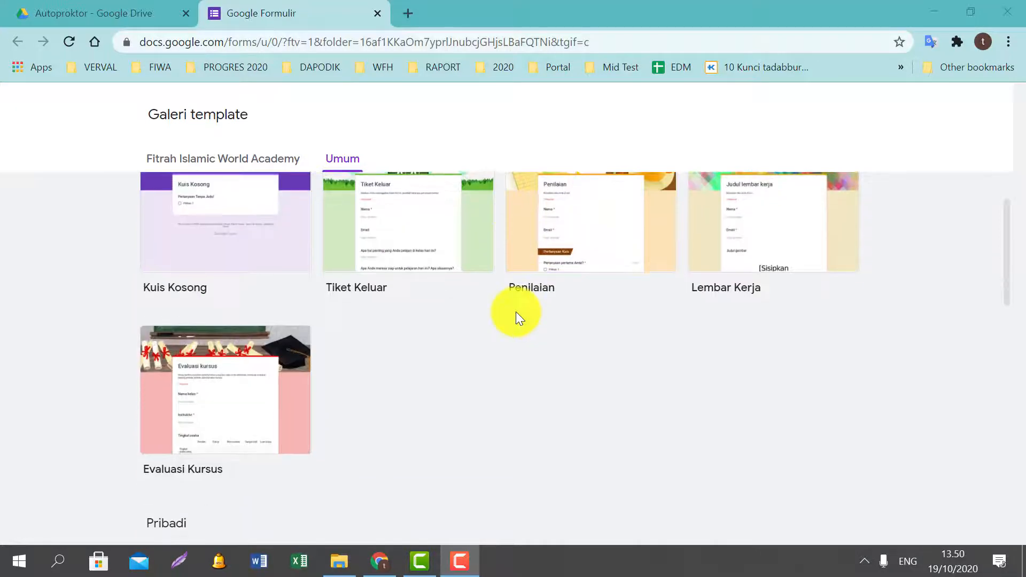
{"action": "scroll", "coordinate": [691, 319], "scroll_direction": "down", "scroll_amount": 7}
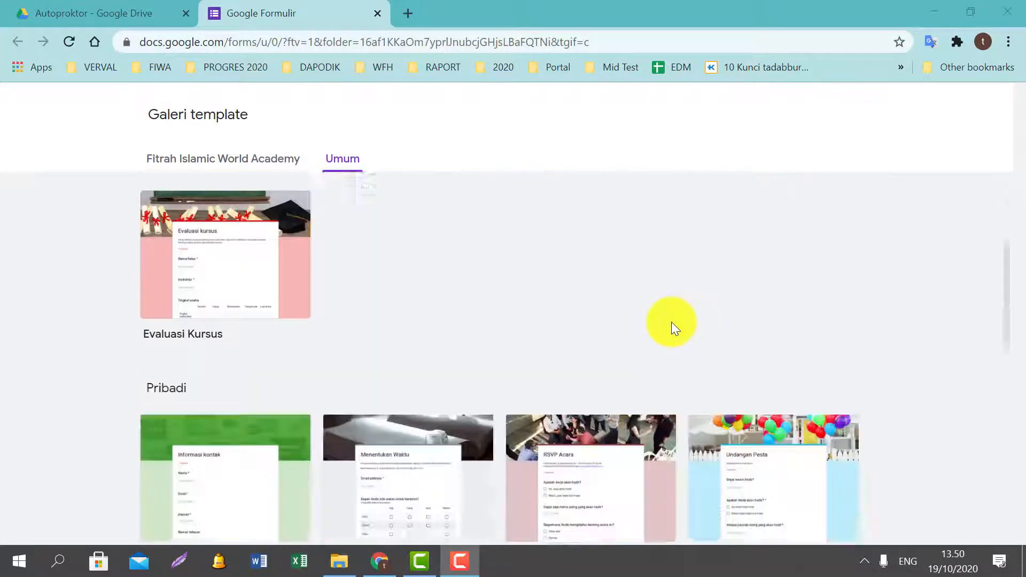
{"action": "scroll", "coordinate": [678, 332], "scroll_direction": "down", "scroll_amount": 6}
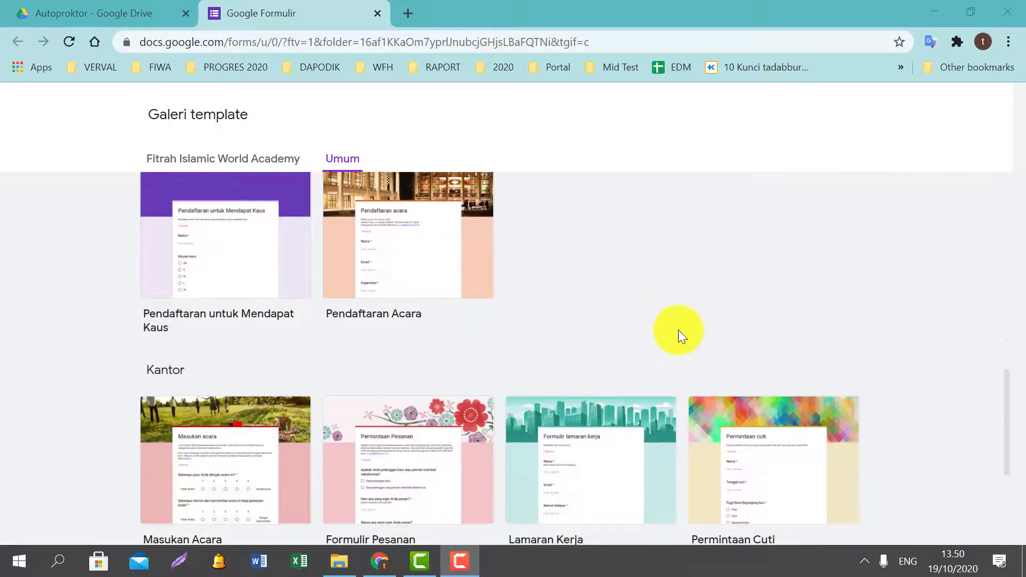
{"action": "scroll", "coordinate": [777, 325], "scroll_direction": "up", "scroll_amount": 7}
{"action": "scroll", "coordinate": [777, 325], "scroll_direction": "up", "scroll_amount": 7}
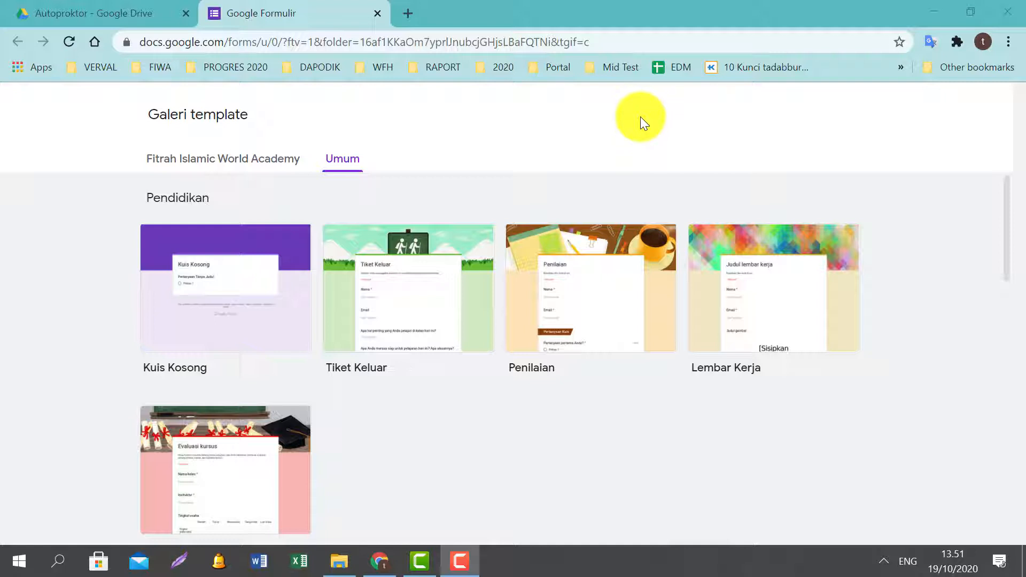
{"action": "left_click", "coordinate": [202, 170]}
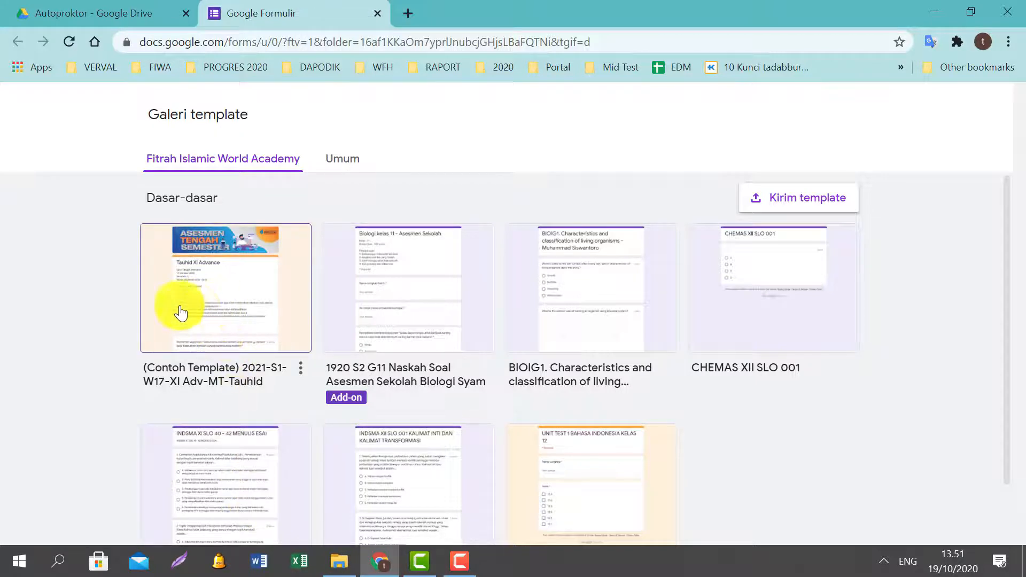
Open the (Contoh Template) Tauhid exam template and retitle it '2021-S1-W17-XI Adv-MT-Mathematic'.
{"action": "left_click", "coordinate": [213, 289]}
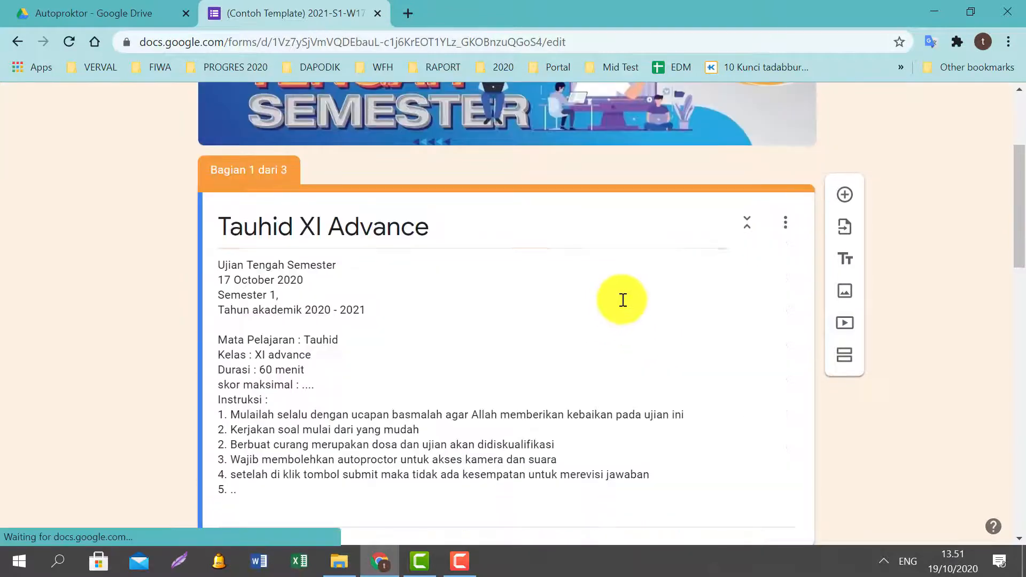
{"action": "scroll", "coordinate": [610, 342], "scroll_direction": "up", "scroll_amount": 3}
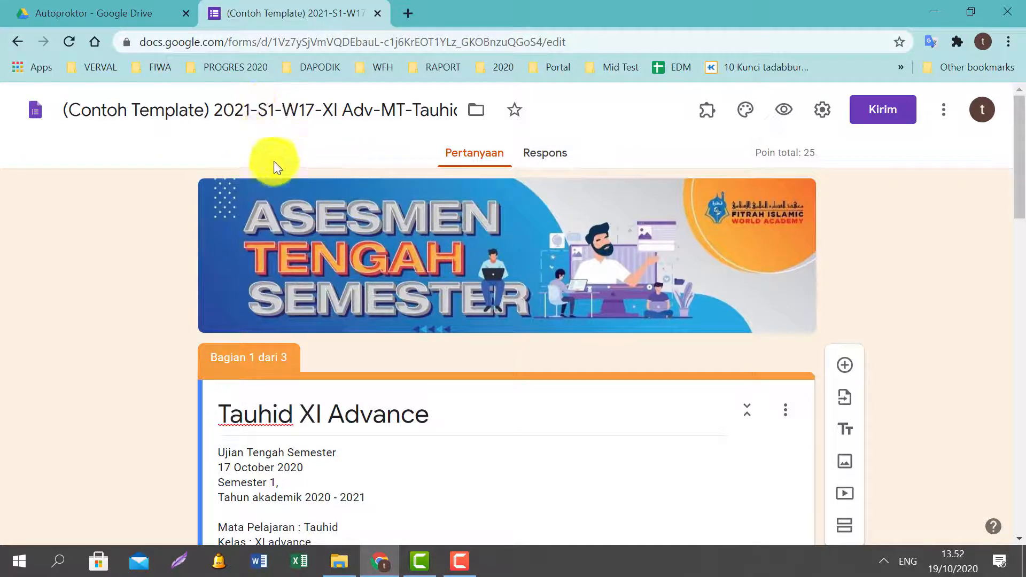
{"action": "left_click", "coordinate": [214, 110]}
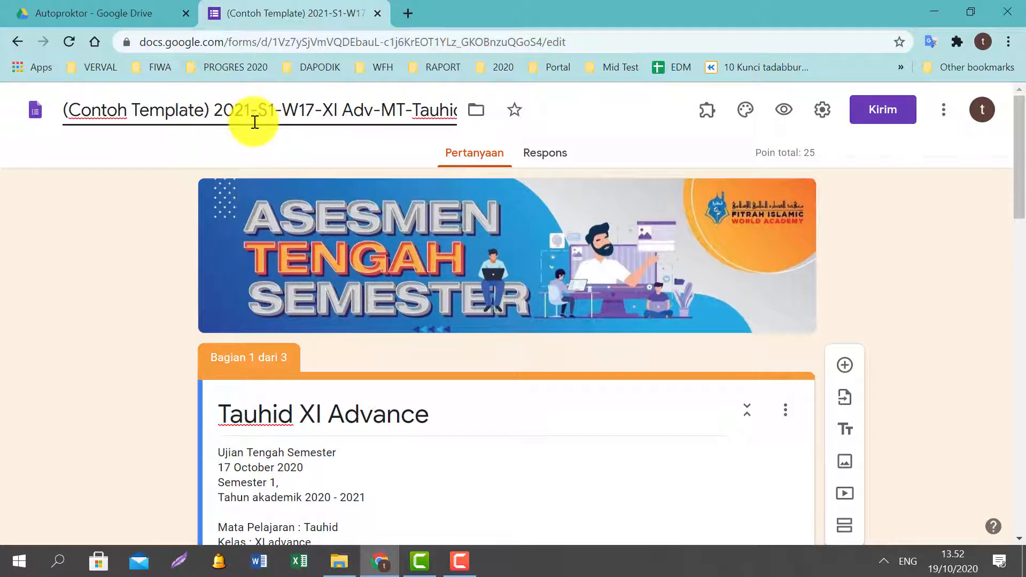
{"action": "key", "text": "BackSpace"}
{"action": "key", "text": "BackSpace"}
{"action": "key", "text": "BackSpace"}
{"action": "key", "text": "BackSpace"}
{"action": "key", "text": "BackSpace"}
{"action": "key", "text": "BackSpace"}
{"action": "key", "text": "BackSpace"}
{"action": "key", "text": "BackSpace"}
{"action": "key", "text": "BackSpace"}
{"action": "key", "text": "BackSpace"}
{"action": "key", "text": "BackSpace"}
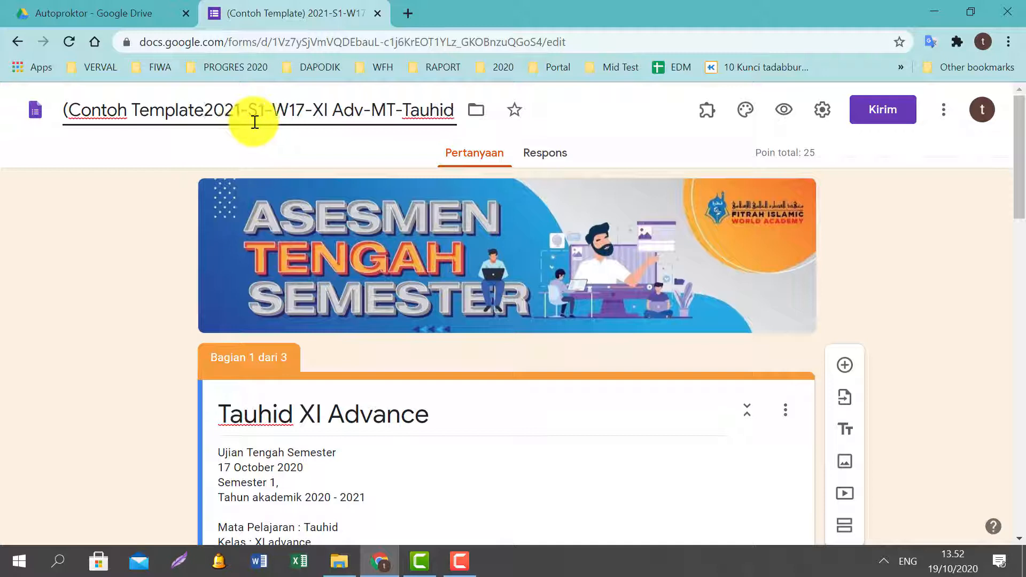
{"action": "key", "text": "BackSpace"}
{"action": "key", "text": "BackSpace"}
{"action": "key", "text": "BackSpace"}
{"action": "key", "text": "BackSpace"}
{"action": "key", "text": "BackSpace"}
{"action": "key", "text": "BackSpace"}
{"action": "key", "text": "BackSpace"}
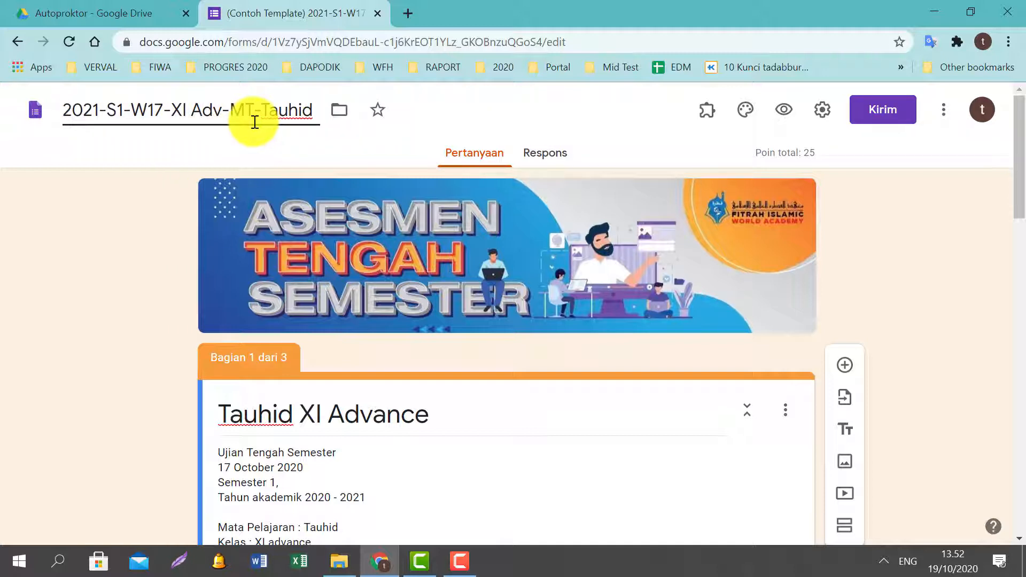
{"action": "key", "text": "Right"}
{"action": "key", "text": "Right"}
{"action": "key", "text": "Right"}
{"action": "key", "text": "Right"}
{"action": "key", "text": "Right"}
{"action": "key", "text": "Right"}
{"action": "key", "text": "Right"}
{"action": "key", "text": "Right"}
{"action": "key", "text": "Right"}
{"action": "key", "text": "Right"}
{"action": "key", "text": "Right"}
{"action": "key", "text": "Right"}
{"action": "key", "text": "Right"}
{"action": "key", "text": "Right"}
{"action": "key", "text": "Right"}
{"action": "key", "text": "Right"}
{"action": "key", "text": "Right"}
{"action": "key", "text": "Right"}
{"action": "key", "text": "Right"}
{"action": "key", "text": "Right"}
{"action": "key", "text": "Right"}
{"action": "key", "text": "Right"}
{"action": "key", "text": "Right"}
{"action": "key", "text": "Right"}
{"action": "key", "text": "Right"}
{"action": "key", "text": "Right"}
{"action": "key", "text": "Right"}
{"action": "key", "text": "BackSpace"}
{"action": "key", "text": "BackSpace"}
{"action": "key", "text": "BackSpace"}
{"action": "key", "text": "BackSpace"}
{"action": "key", "text": "BackSpace"}
{"action": "key", "text": "BackSpace"}
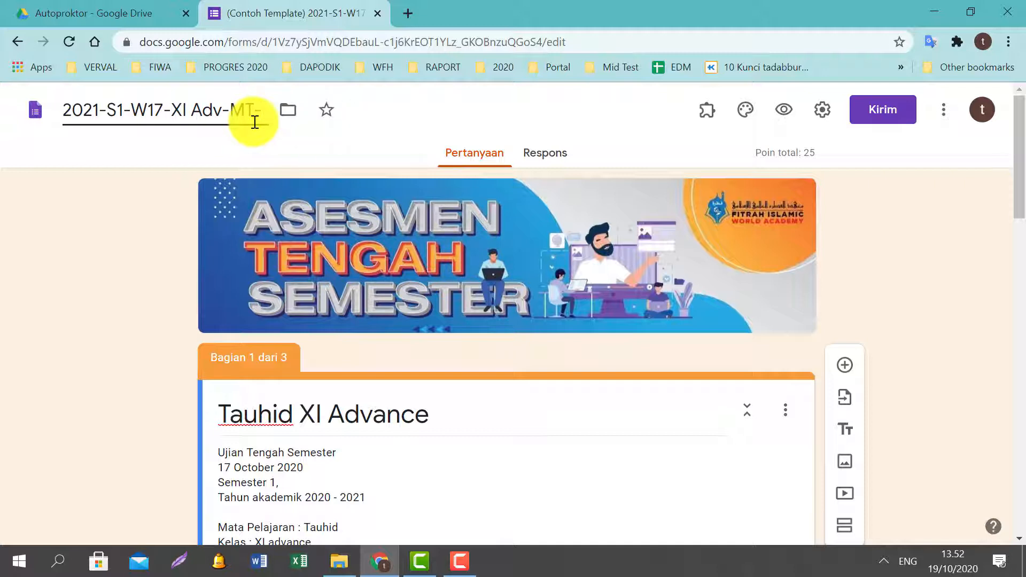
{"action": "type", "text": "Mat"}
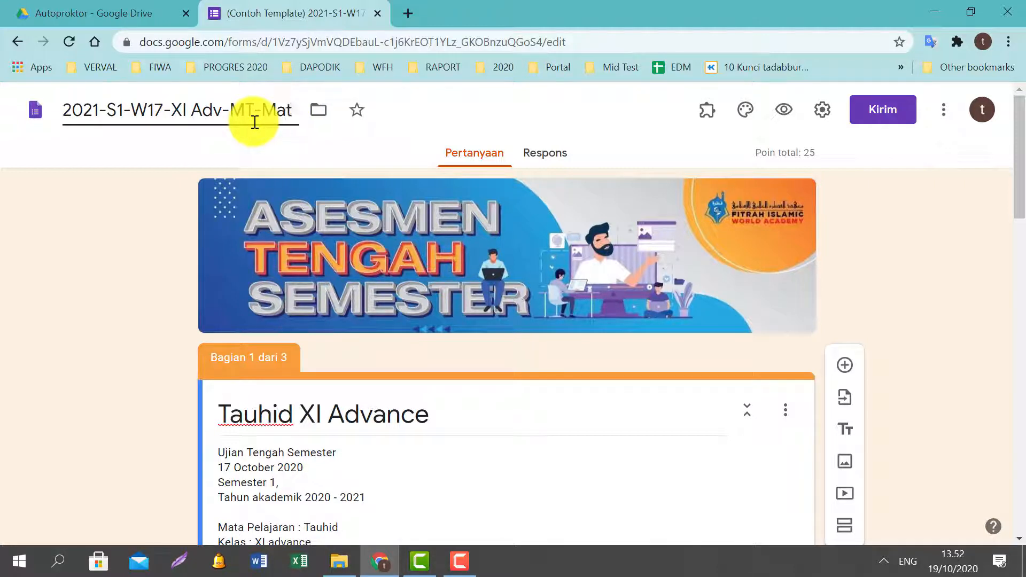
{"action": "type", "text": "hem"}
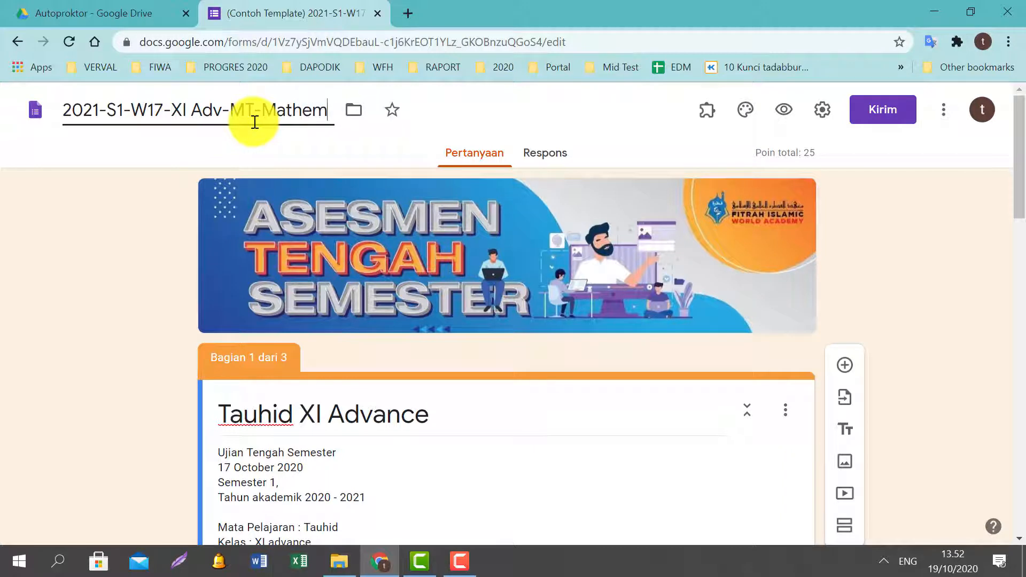
{"action": "type", "text": "atic"}
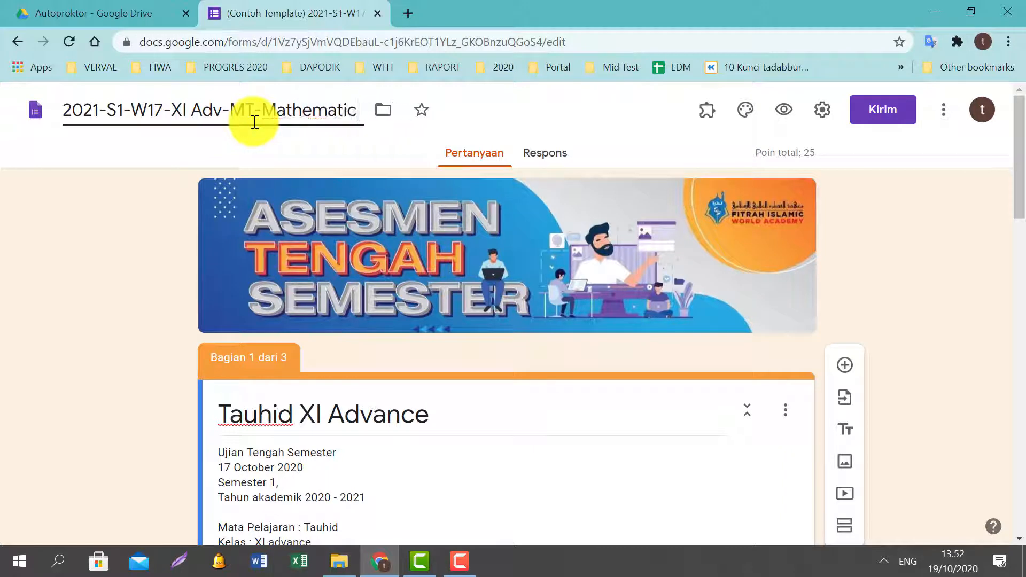
{"action": "key", "text": "Left"}
{"action": "key", "text": "Left"}
{"action": "key", "text": "Left"}
{"action": "key", "text": "Left"}
{"action": "key", "text": "Left"}
{"action": "key", "text": "Left"}
{"action": "key", "text": "Left"}
{"action": "key", "text": "Left"}
{"action": "key", "text": "Left"}
{"action": "key", "text": "Left"}
{"action": "key", "text": "Left"}
{"action": "key", "text": "Left"}
{"action": "key", "text": "Left"}
{"action": "key", "text": "Left"}
{"action": "key", "text": "Left"}
{"action": "key", "text": "Right"}
{"action": "key", "text": "Right"}
{"action": "key", "text": "Right"}
{"action": "key", "text": "Right"}
{"action": "key", "text": "Right"}
{"action": "key", "text": "Right"}
{"action": "key", "text": "Right"}
{"action": "key", "text": "Right"}
{"action": "key", "text": "Right"}
{"action": "key", "text": "Right"}
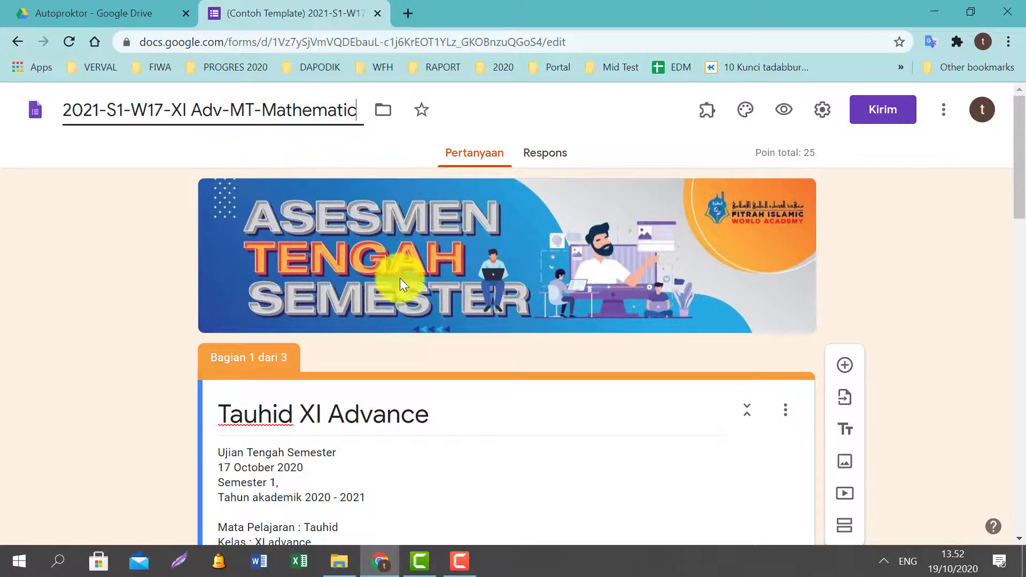
{"action": "scroll", "coordinate": [402, 278], "scroll_direction": "down", "scroll_amount": 3}
{"action": "scroll", "coordinate": [347, 276], "scroll_direction": "up", "scroll_amount": 3}
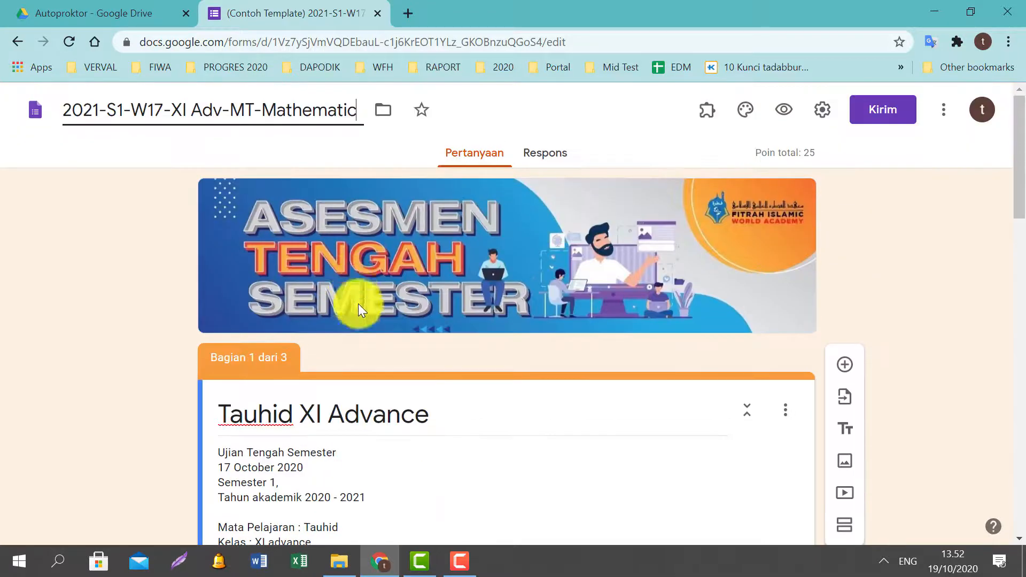
Change the first section heading from 'Tauhid XI Advance' to 'Mathematics XI'.
{"action": "triple_click", "coordinate": [433, 421]}
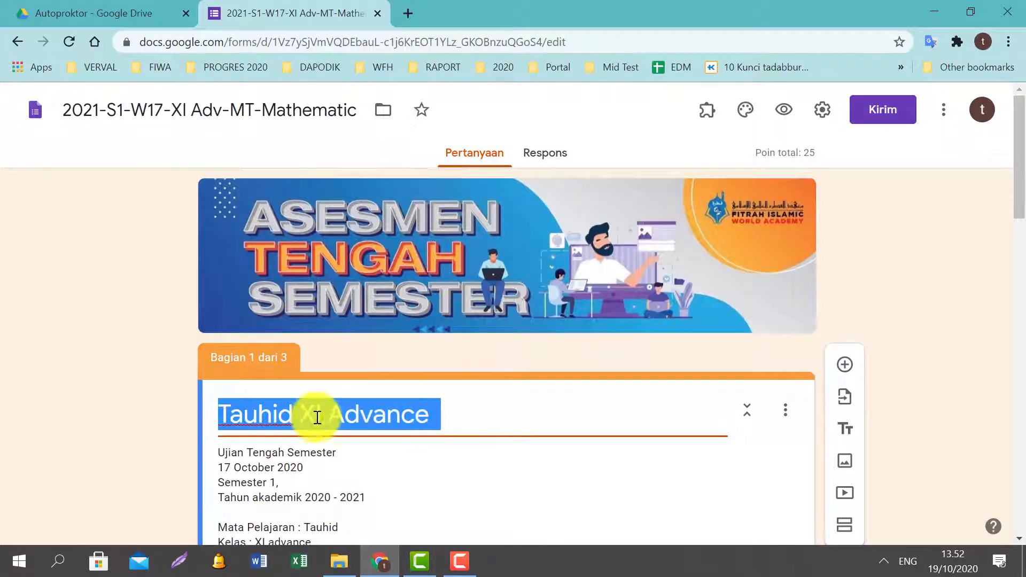
{"action": "left_click", "coordinate": [299, 414]}
{"action": "key", "text": "BackSpace"}
{"action": "key", "text": "BackSpace"}
{"action": "key", "text": "BackSpace"}
{"action": "key", "text": "BackSpace"}
{"action": "key", "text": "BackSpace"}
{"action": "key", "text": "BackSpace"}
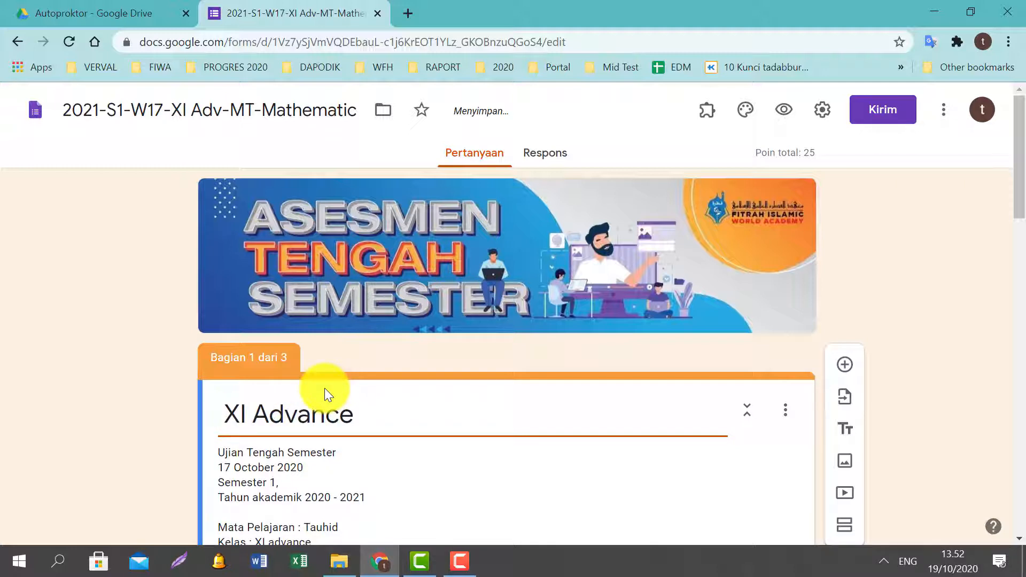
{"action": "type", "text": "Mathematic"}
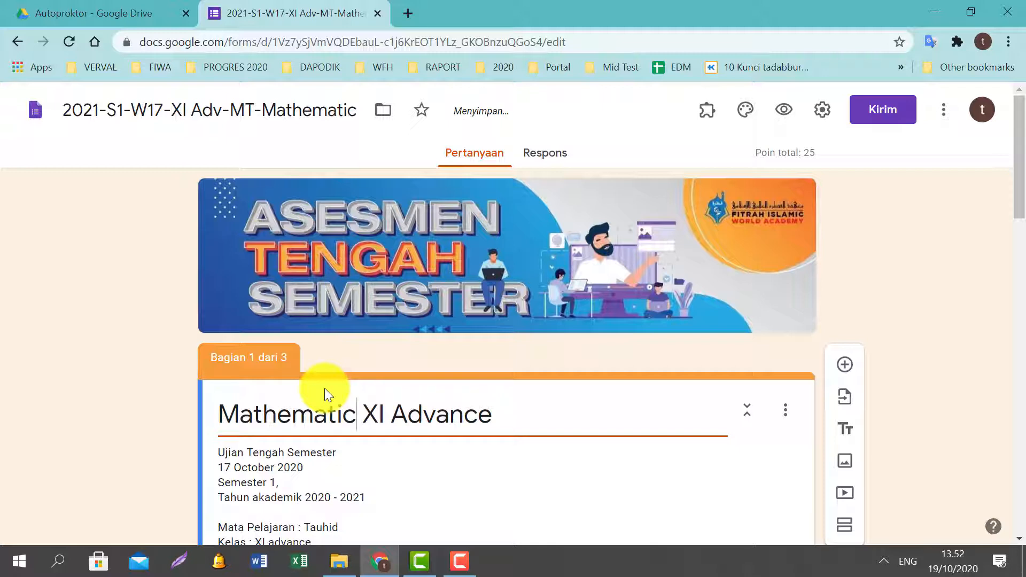
{"action": "key", "text": "ctrl+Right"}
{"action": "key", "text": "ctrl+Right"}
{"action": "key", "text": "ctrl+Right"}
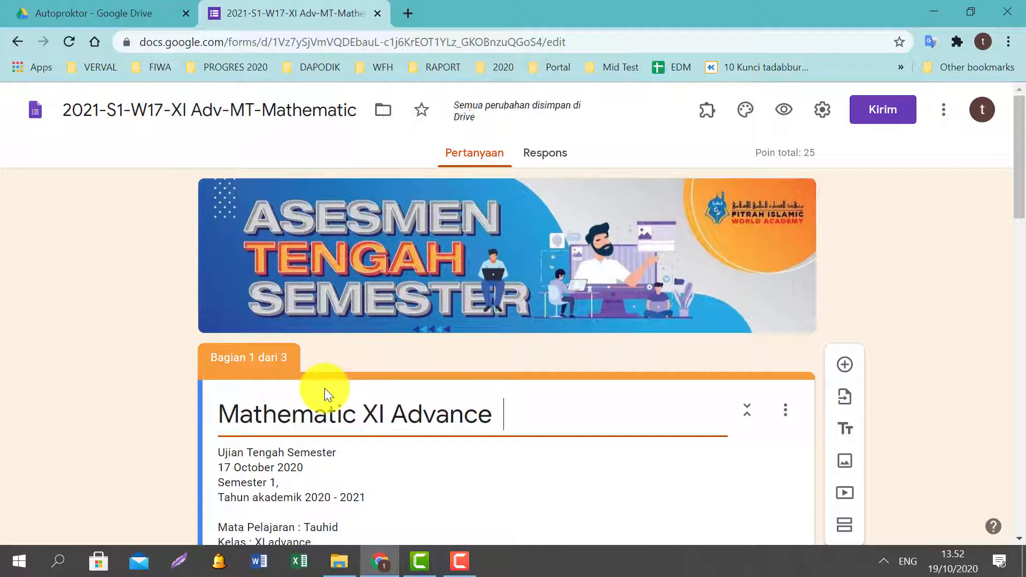
{"action": "key", "text": "BackSpace"}
{"action": "key", "text": "BackSpace"}
{"action": "key", "text": "BackSpace"}
{"action": "key", "text": "BackSpace"}
{"action": "key", "text": "BackSpace"}
{"action": "key", "text": "BackSpace"}
{"action": "key", "text": "BackSpace"}
{"action": "key", "text": "BackSpace"}
{"action": "key", "text": "BackSpace"}
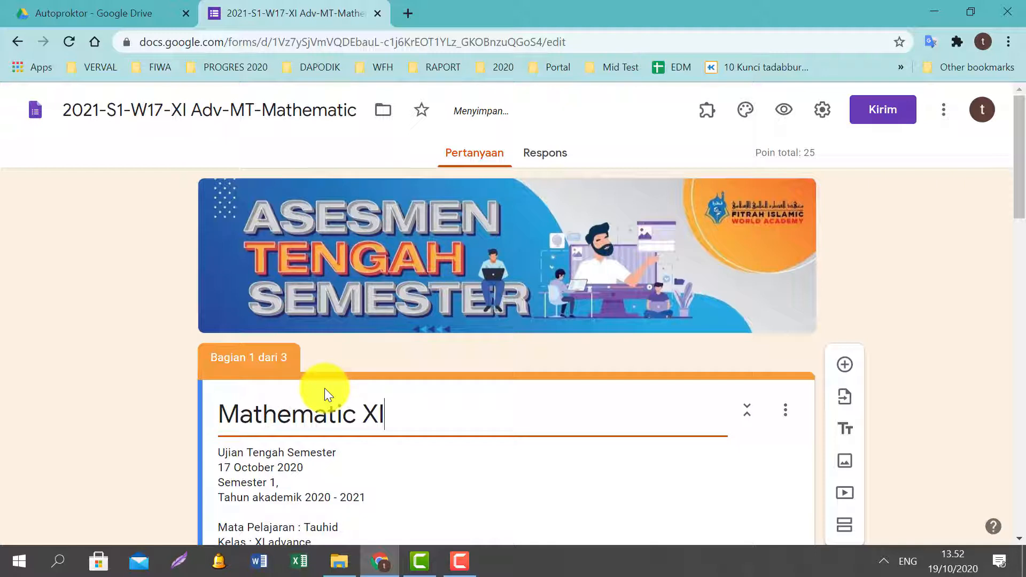
{"action": "key", "text": "ctrl+Left"}
{"action": "key", "text": "Left"}
{"action": "type", "text": "a"}
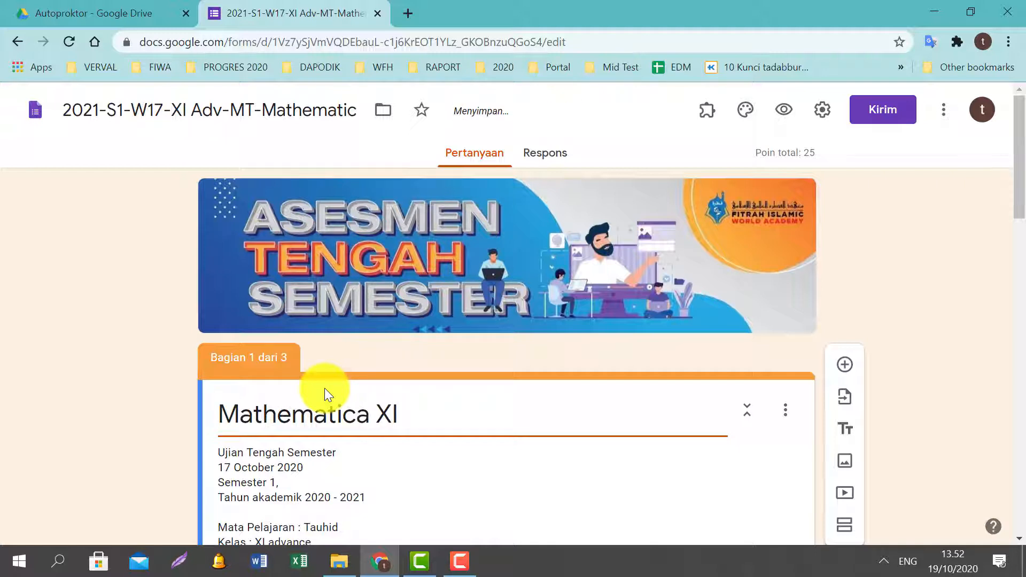
{"action": "key", "text": "BackSpace"}
{"action": "type", "text": "s"}
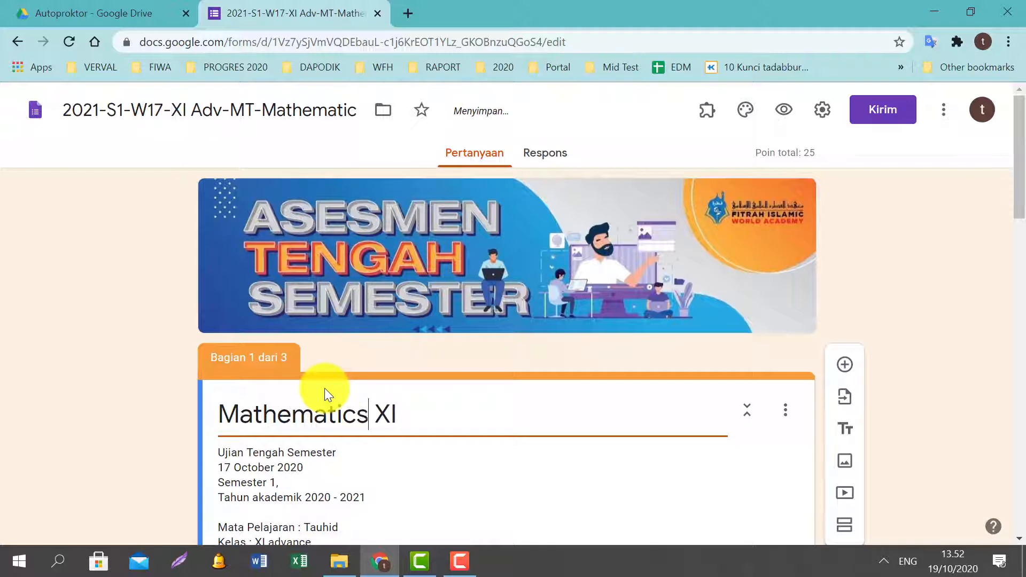
Correct the form's file title to '2021-S1-W17-XI Adv-MT-Mathematics'.
{"action": "left_click", "coordinate": [360, 110]}
{"action": "type", "text": "s"}
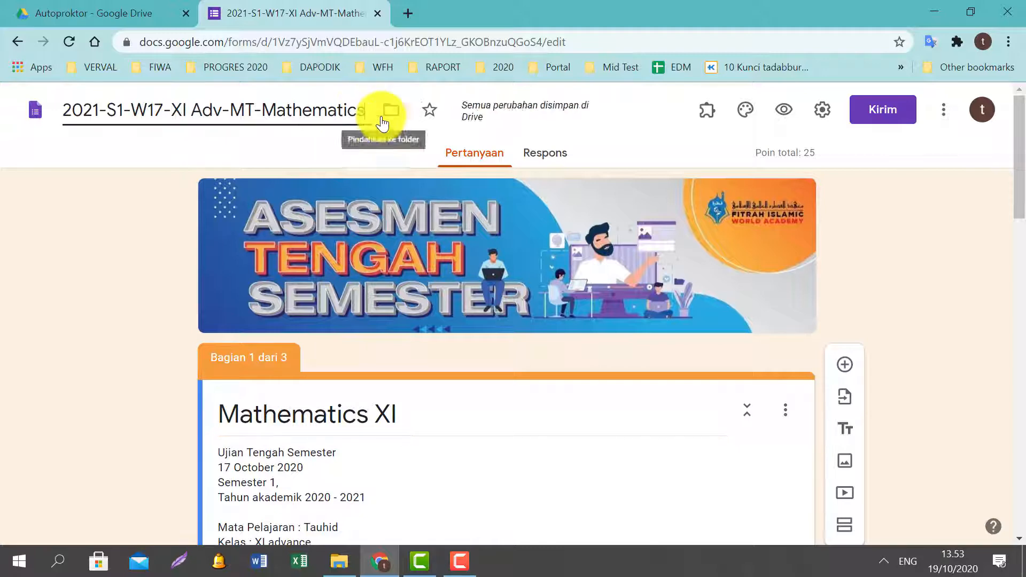
{"action": "triple_click", "coordinate": [458, 416]}
{"action": "left_click", "coordinate": [459, 417]}
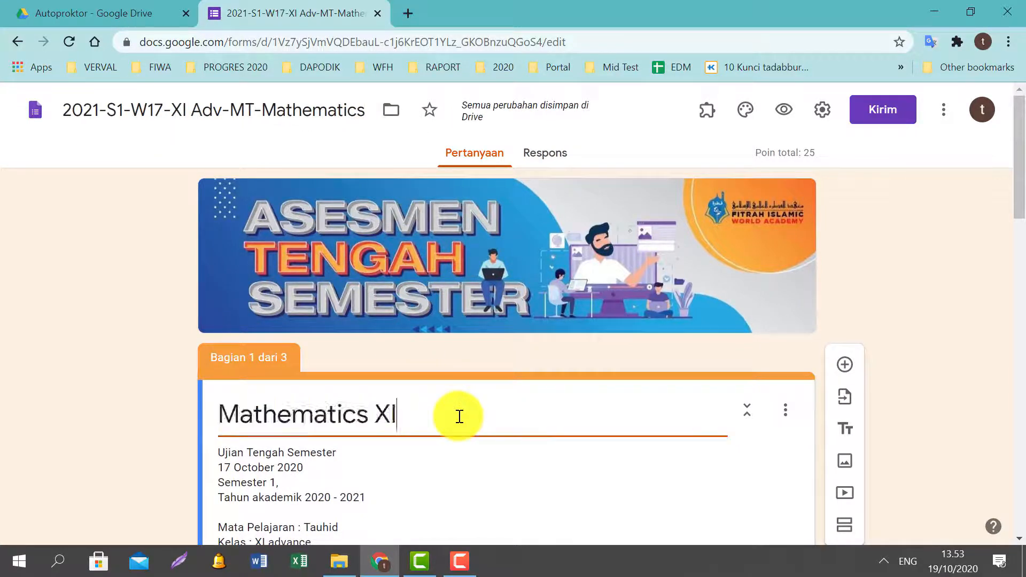
{"action": "scroll", "coordinate": [360, 450], "scroll_direction": "down", "scroll_amount": 2}
{"action": "scroll", "coordinate": [360, 451], "scroll_direction": "down", "scroll_amount": 1}
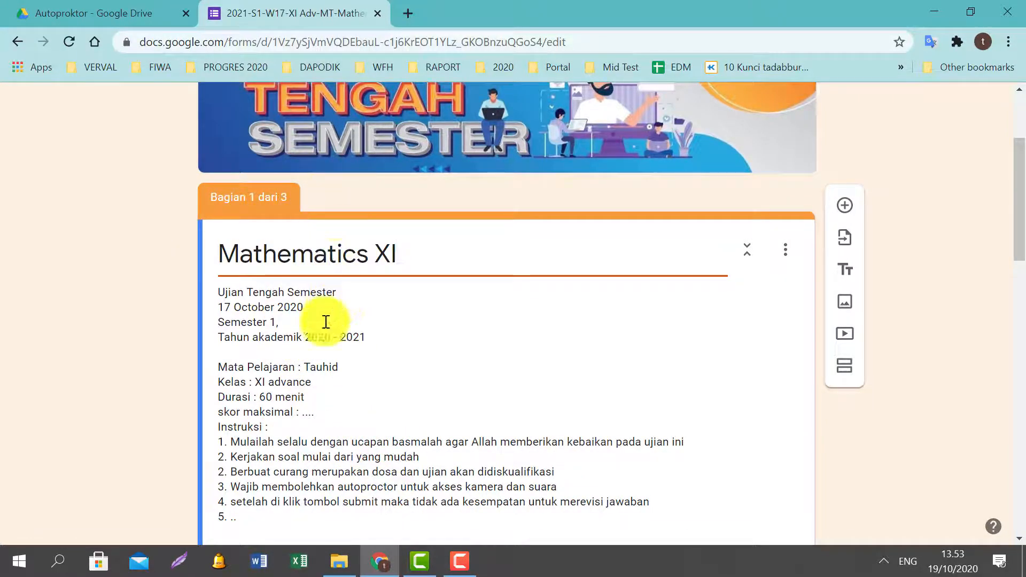
In the section description, change the subject to Mathematics and the class to XI A.
{"action": "left_click", "coordinate": [395, 373]}
{"action": "key", "text": "ctrl+a"}
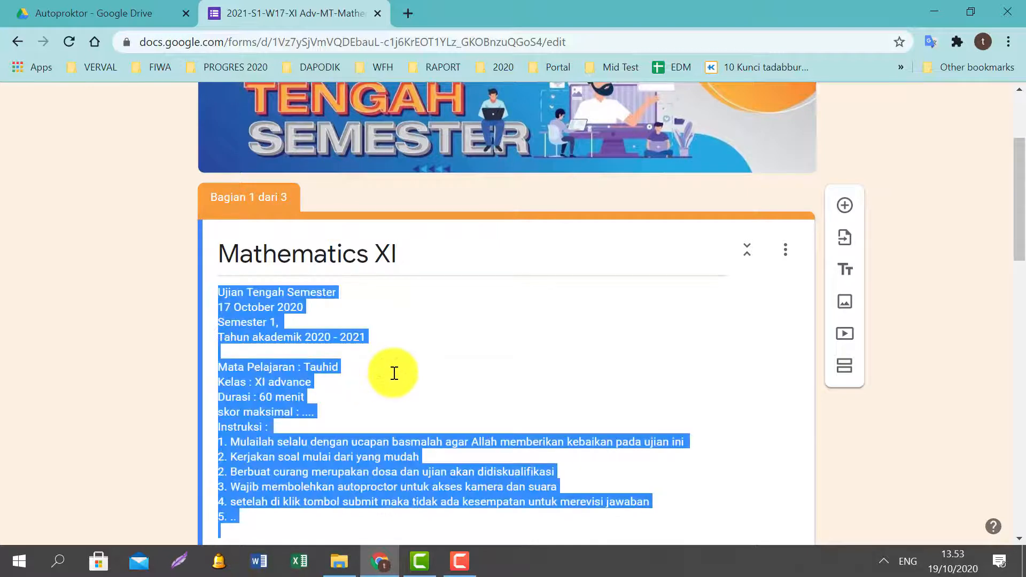
{"action": "left_click", "coordinate": [377, 367]}
{"action": "key", "text": "BackSpace"}
{"action": "key", "text": "BackSpace"}
{"action": "key", "text": "BackSpace"}
{"action": "key", "text": "BackSpace"}
{"action": "key", "text": "BackSpace"}
{"action": "key", "text": "BackSpace"}
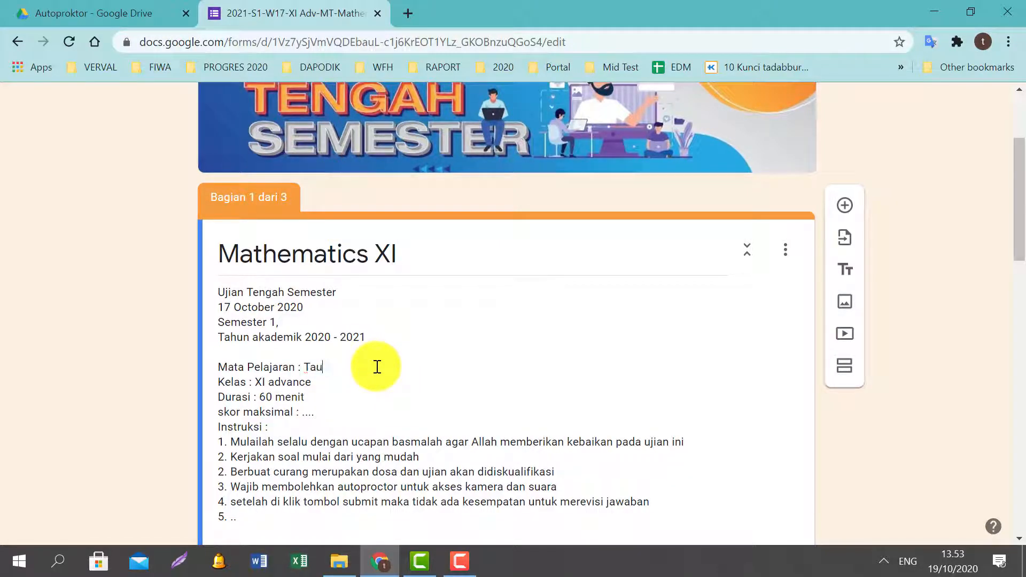
{"action": "type", "text": "Mathematics"}
{"action": "key", "text": "Down"}
{"action": "key", "text": "BackSpace"}
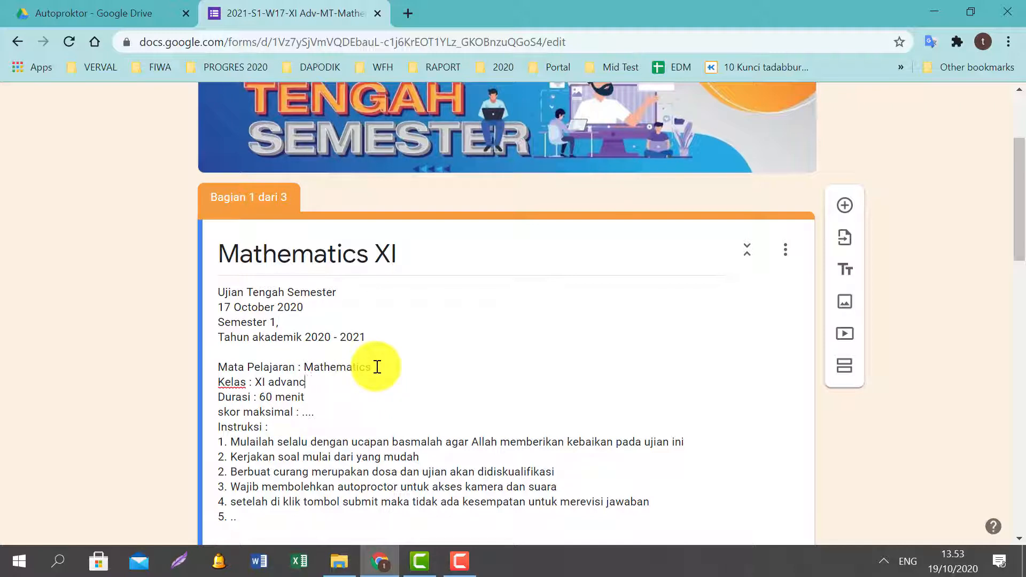
{"action": "key", "text": "BackSpace"}
{"action": "key", "text": "BackSpace"}
{"action": "key", "text": "BackSpace"}
{"action": "key", "text": "BackSpace"}
{"action": "key", "text": "BackSpace"}
{"action": "key", "text": "BackSpace"}
{"action": "type", "text": "A"}
Retitle the section heading to 'Mathematics XI A'.
{"action": "left_click", "coordinate": [424, 249]}
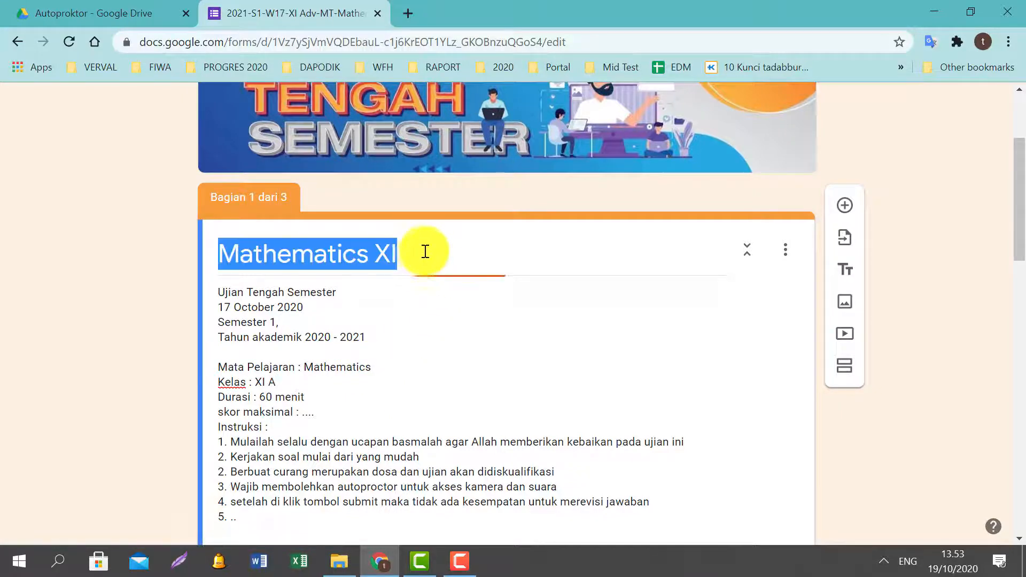
{"action": "left_click", "coordinate": [427, 250]}
{"action": "type", "text": "A"}
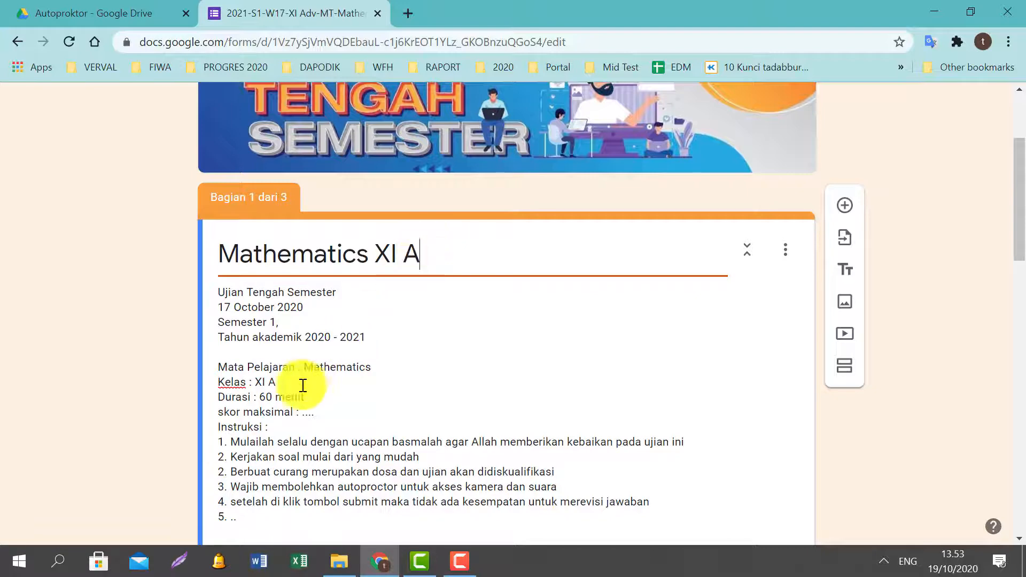
Set the description's duration to 90 menit and the maximum score to 100.
{"action": "left_click", "coordinate": [300, 396]}
{"action": "key", "text": "ctrl+a"}
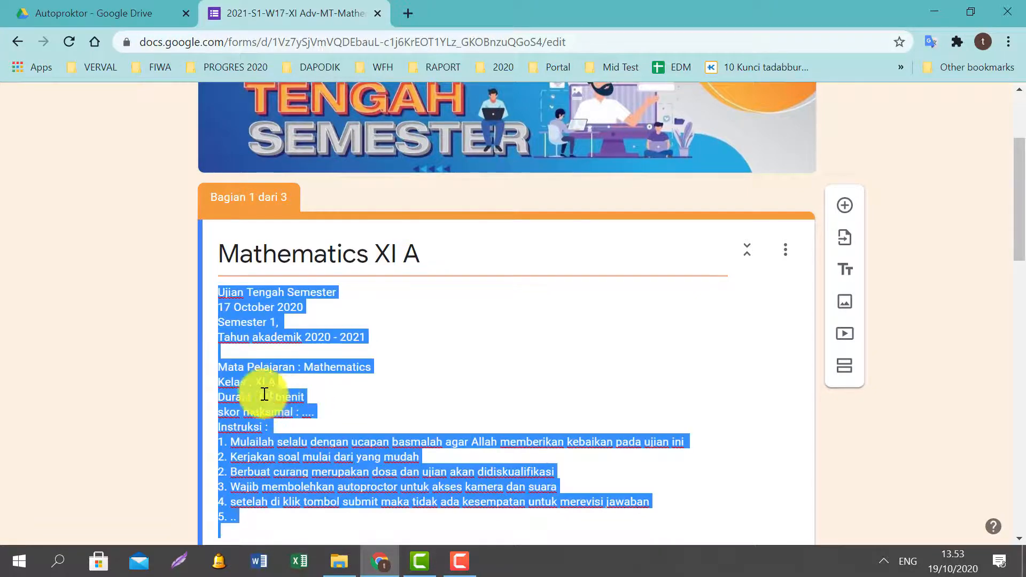
{"action": "left_click", "coordinate": [311, 398]}
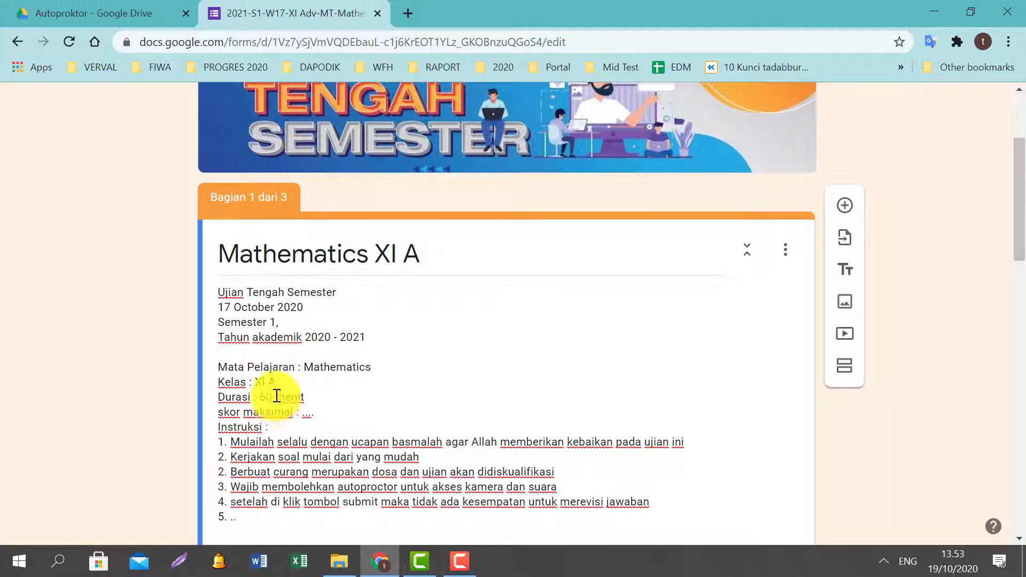
{"action": "key", "text": "BackSpace"}
{"action": "key", "text": "BackSpace"}
{"action": "key", "text": "BackSpace"}
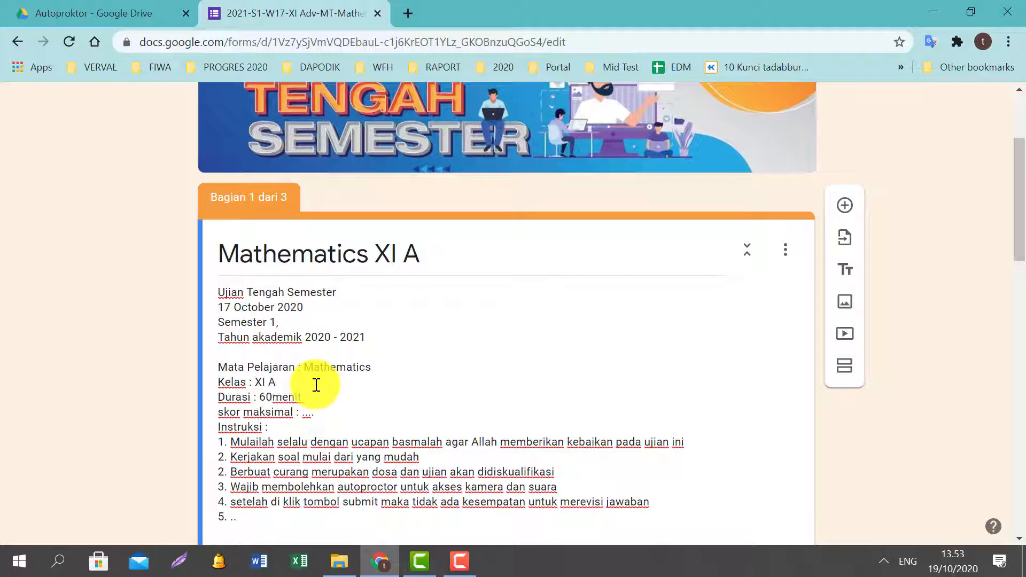
{"action": "type", "text": "90"}
{"action": "key", "text": "Down"}
{"action": "key", "text": "Right"}
{"action": "key", "text": "Right"}
{"action": "key", "text": "Right"}
{"action": "key", "text": "Right"}
{"action": "key", "text": "Right"}
{"action": "type", "text": "100"}
{"action": "scroll", "coordinate": [323, 389], "scroll_direction": "down", "scroll_amount": 1}
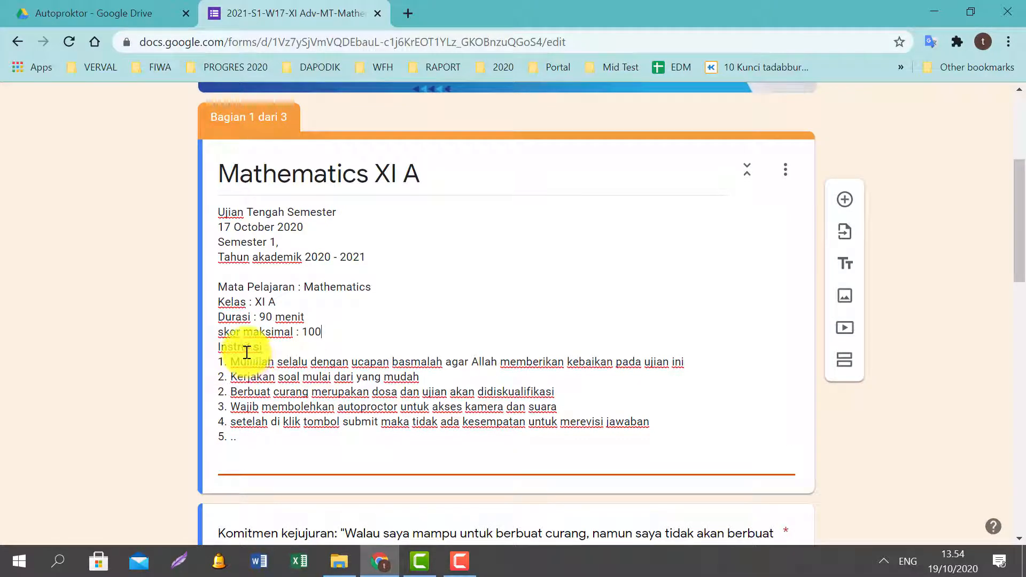
{"action": "scroll", "coordinate": [247, 352], "scroll_direction": "down", "scroll_amount": 3}
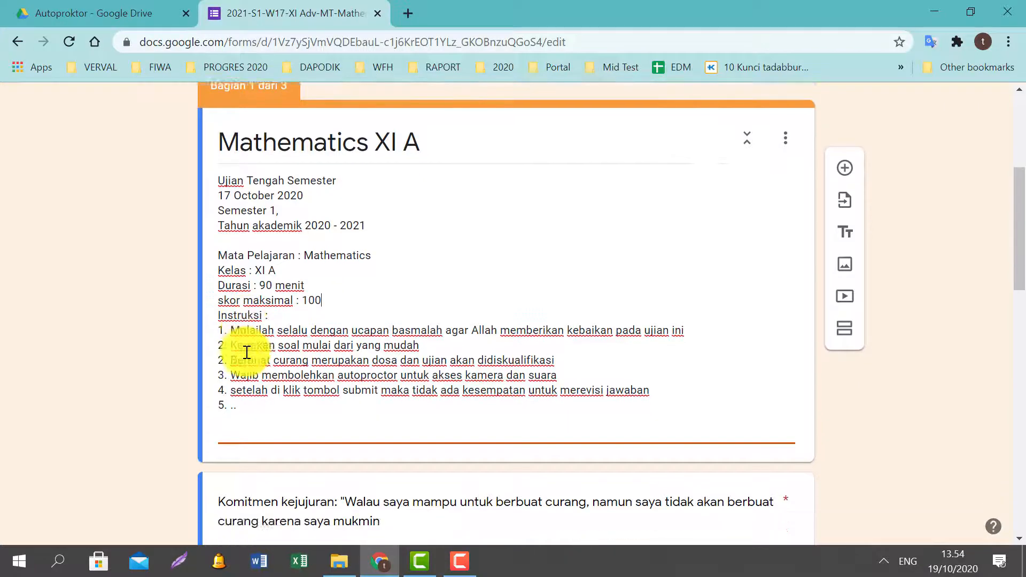
{"action": "scroll", "coordinate": [338, 295], "scroll_direction": "down", "scroll_amount": 3}
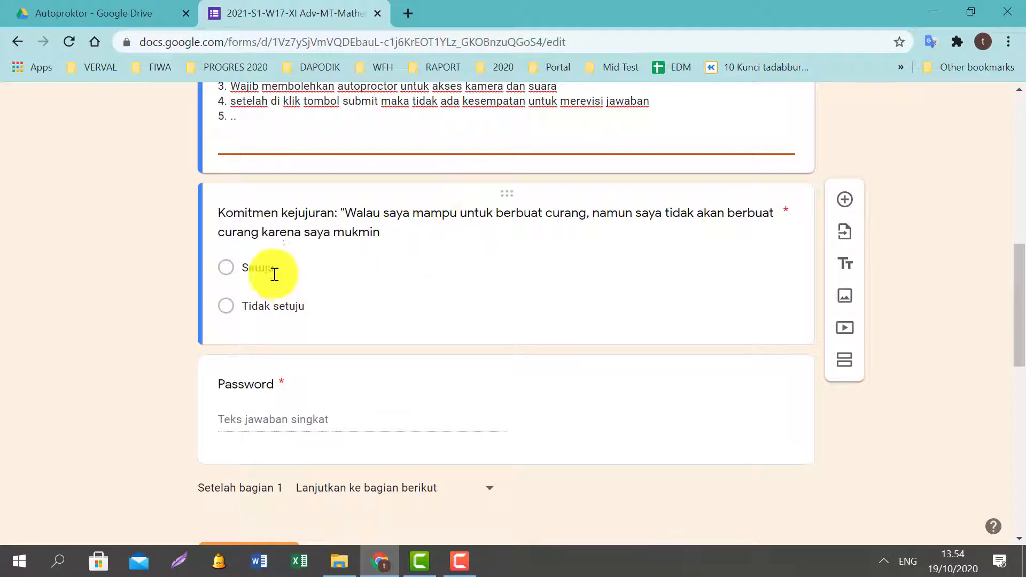
{"action": "scroll", "coordinate": [395, 232], "scroll_direction": "down", "scroll_amount": 1}
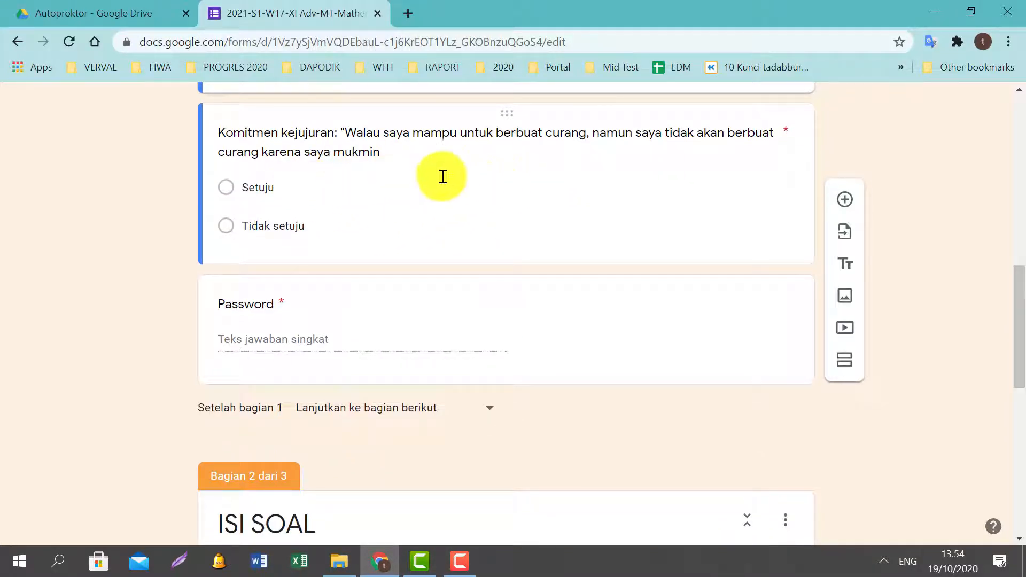
{"action": "scroll", "coordinate": [302, 227], "scroll_direction": "down", "scroll_amount": 1}
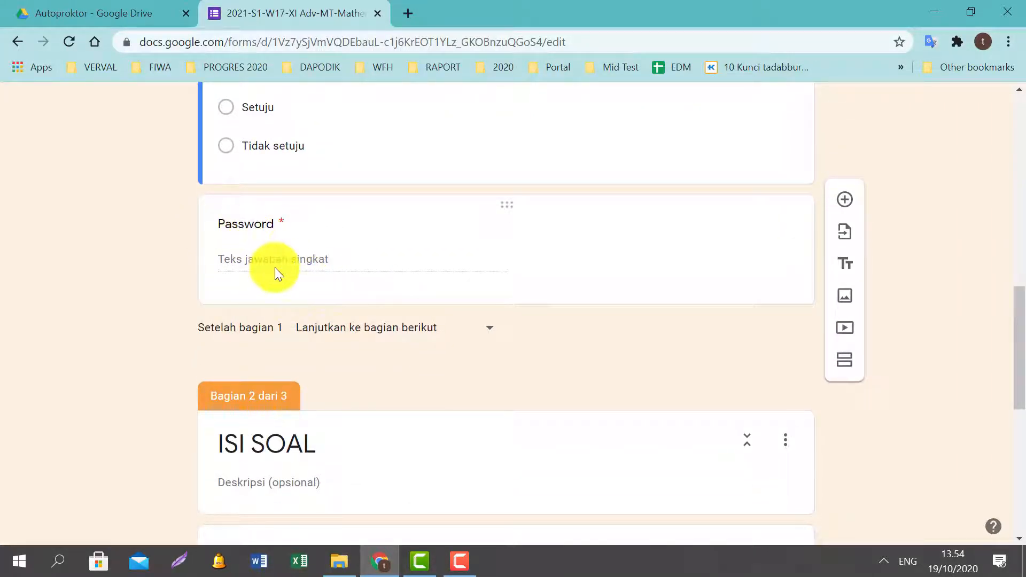
Replace the Password question's required validation text with the new exam password.
{"action": "left_click", "coordinate": [511, 206]}
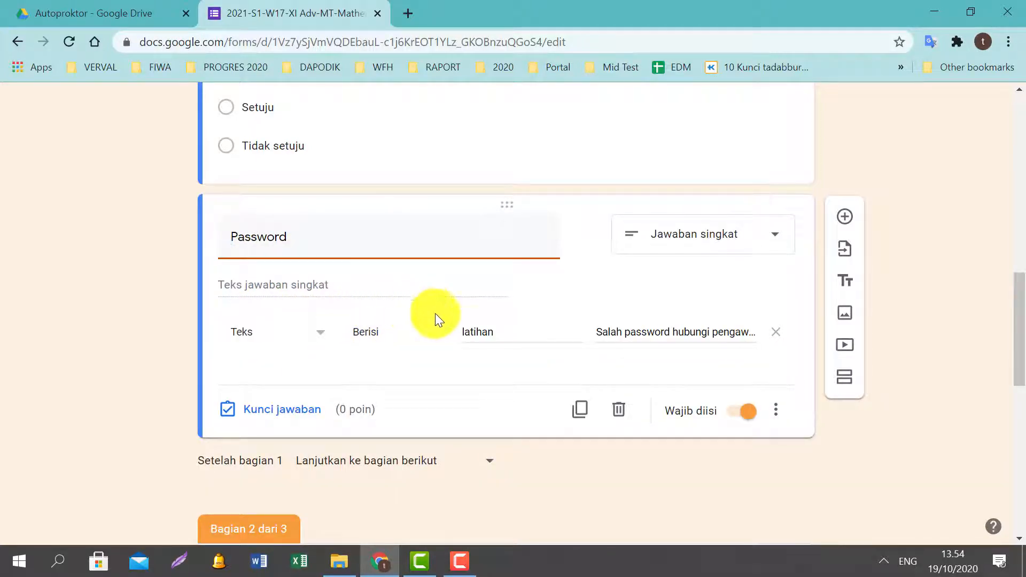
{"action": "left_click", "coordinate": [511, 330]}
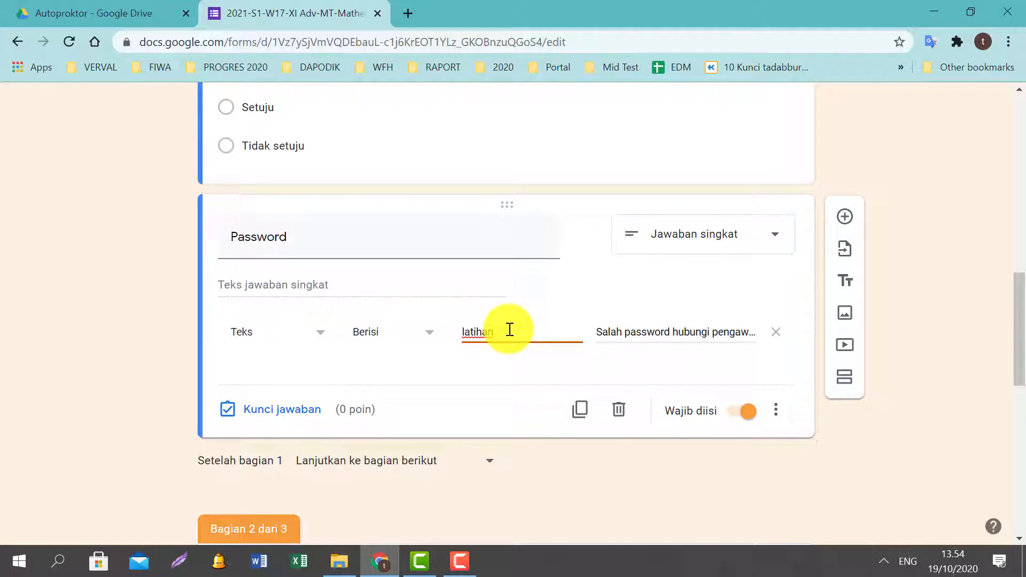
{"action": "key", "text": "BackSpace"}
{"action": "key", "text": "BackSpace"}
{"action": "key", "text": "BackSpace"}
{"action": "key", "text": "BackSpace"}
{"action": "key", "text": "BackSpace"}
{"action": "key", "text": "BackSpace"}
{"action": "key", "text": "BackSpace"}
{"action": "type", "text": "mathx"}
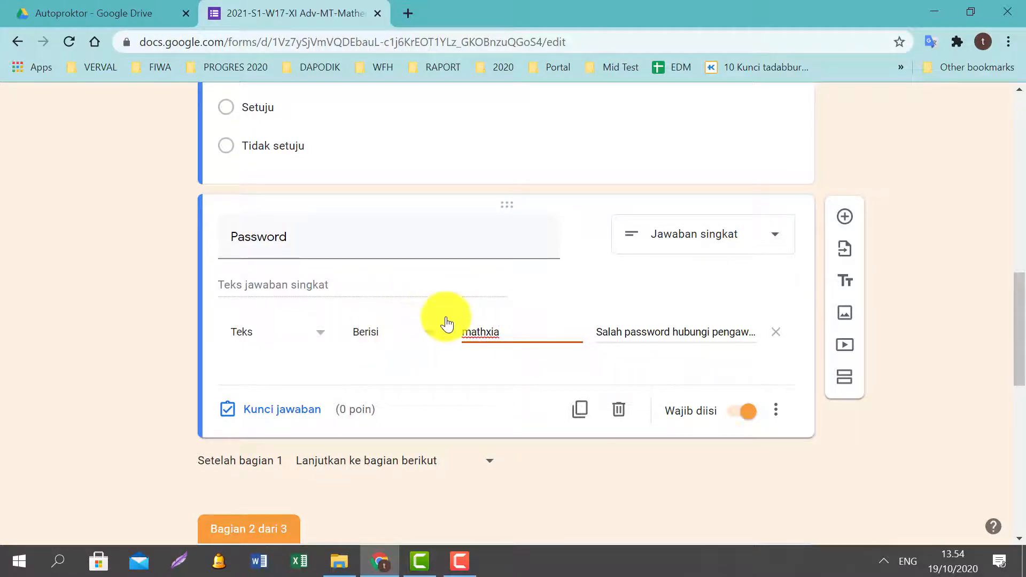
{"action": "scroll", "coordinate": [449, 326], "scroll_direction": "down", "scroll_amount": 2}
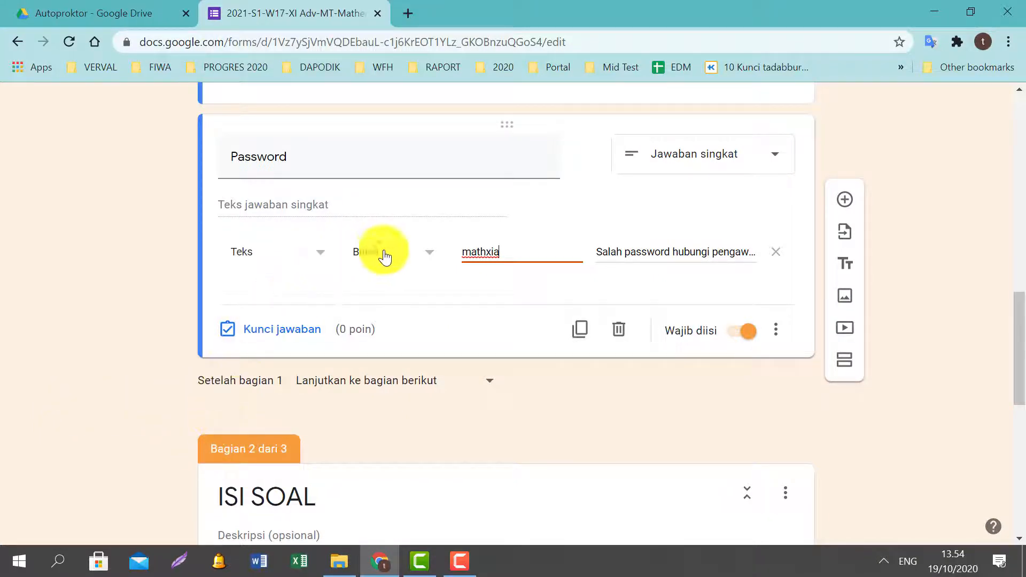
Check the new password text and the wrong-password error message.
{"action": "left_click_drag", "start_coordinate": [521, 252], "coordinate": [463, 257]}
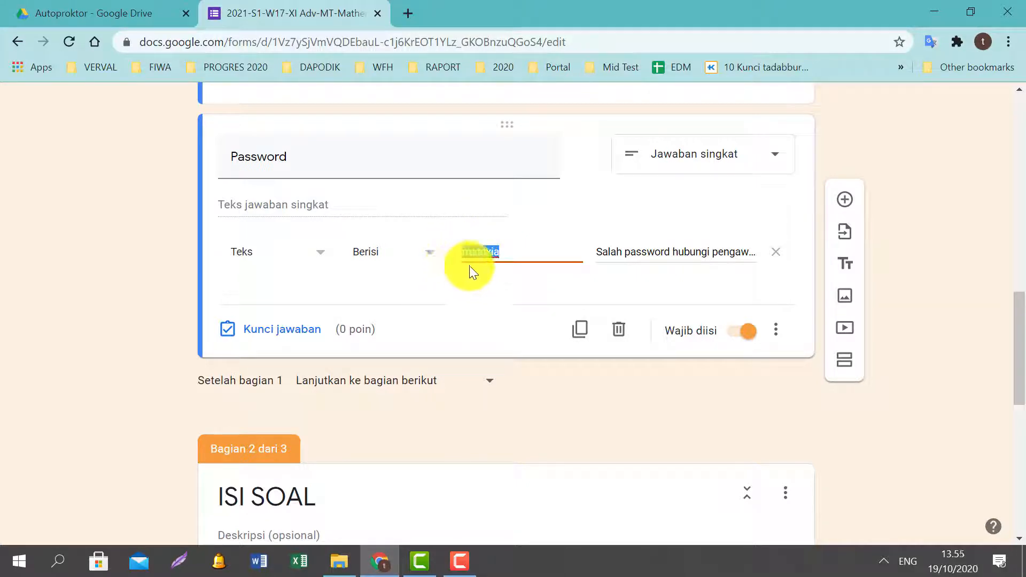
{"action": "left_click", "coordinate": [497, 253]}
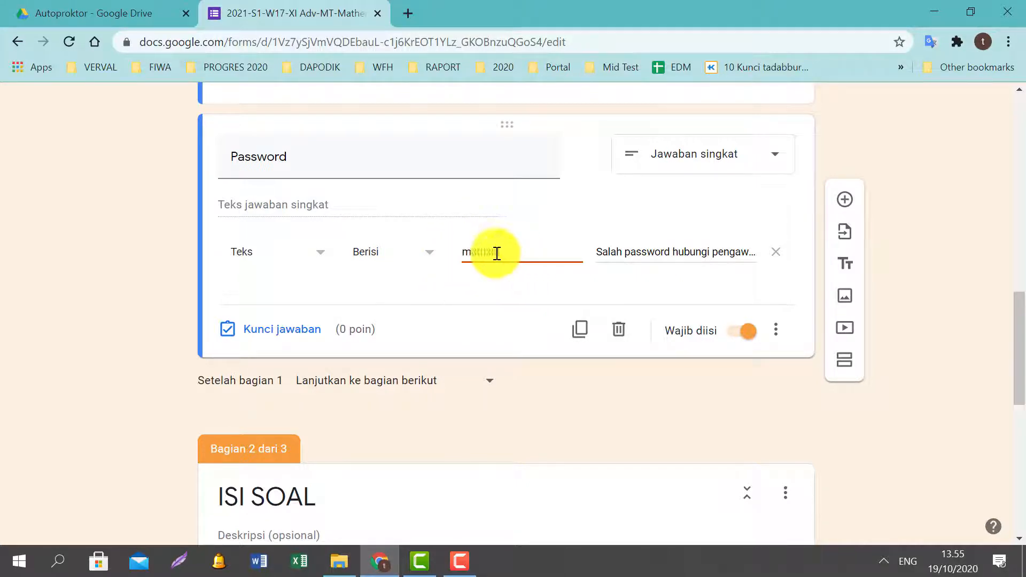
{"action": "double_click", "coordinate": [497, 253]}
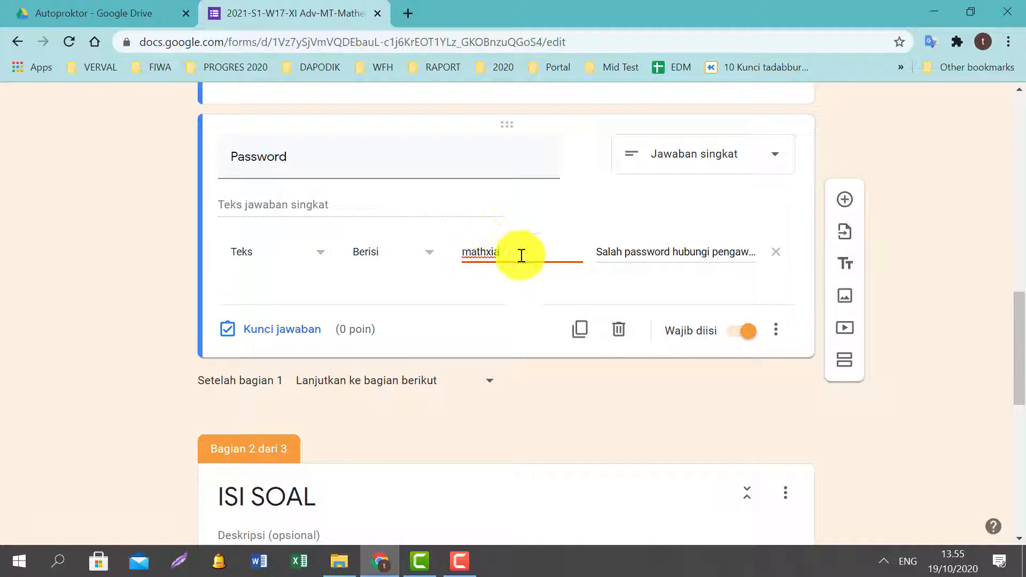
{"action": "double_click", "coordinate": [466, 249]}
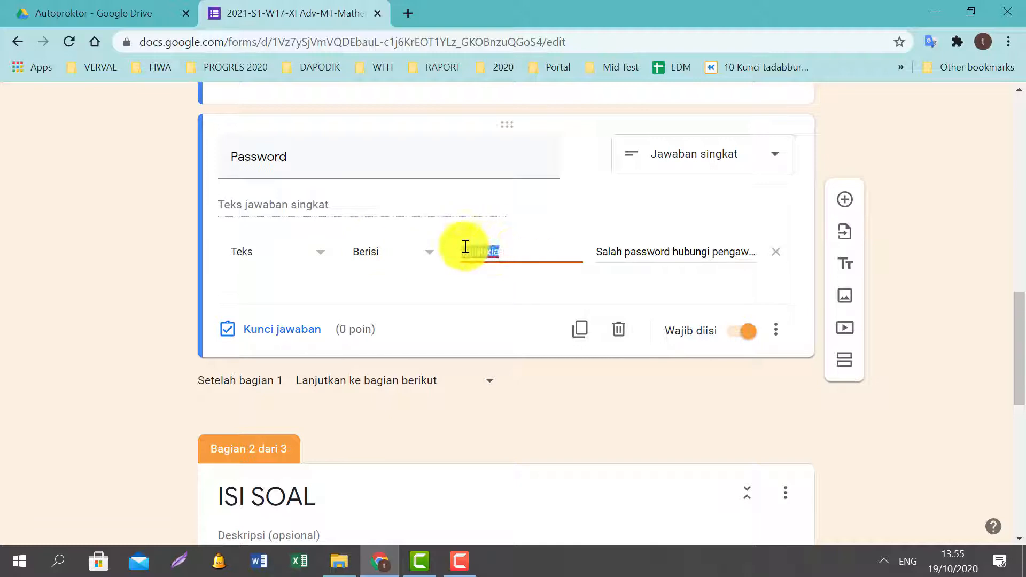
{"action": "left_click", "coordinate": [607, 252]}
{"action": "key", "text": "Right"}
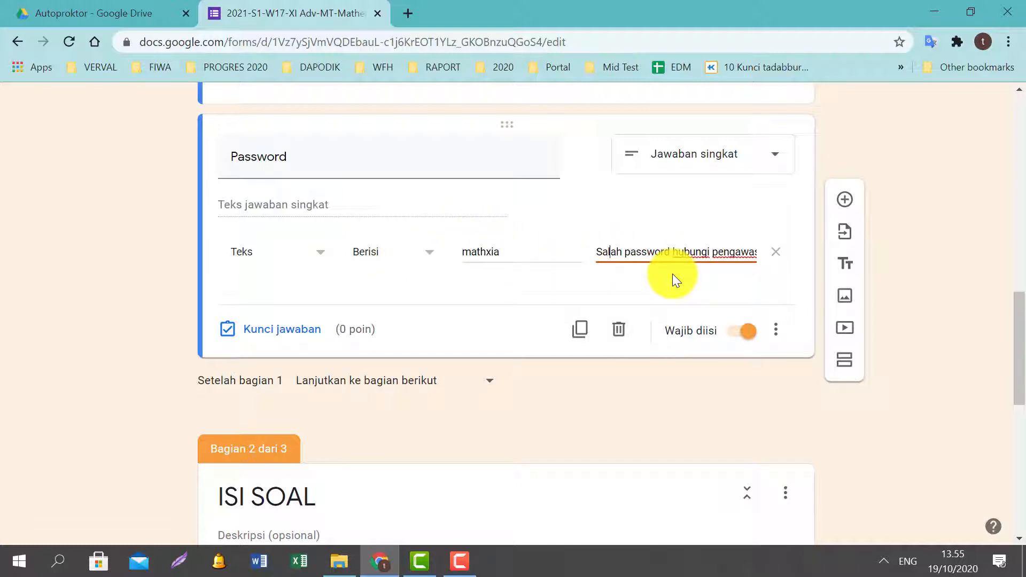
{"action": "key", "text": "Right"}
{"action": "key", "text": "Right"}
{"action": "key", "text": "Right"}
{"action": "key", "text": "Right"}
{"action": "key", "text": "Right"}
{"action": "key", "text": "Right"}
{"action": "key", "text": "Right"}
{"action": "key", "text": "Right"}
{"action": "key", "text": "Right"}
{"action": "key", "text": "Right"}
{"action": "key", "text": "Right"}
{"action": "key", "text": "Right"}
{"action": "key", "text": "Right"}
{"action": "key", "text": "Right"}
{"action": "key", "text": "Right"}
{"action": "key", "text": "Right"}
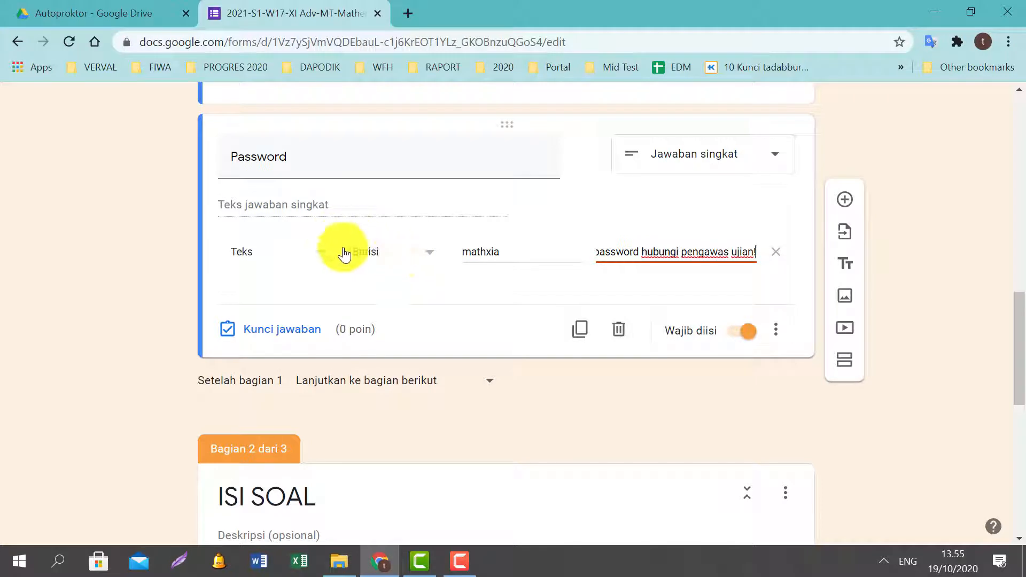
{"action": "scroll", "coordinate": [360, 225], "scroll_direction": "down", "scroll_amount": 1}
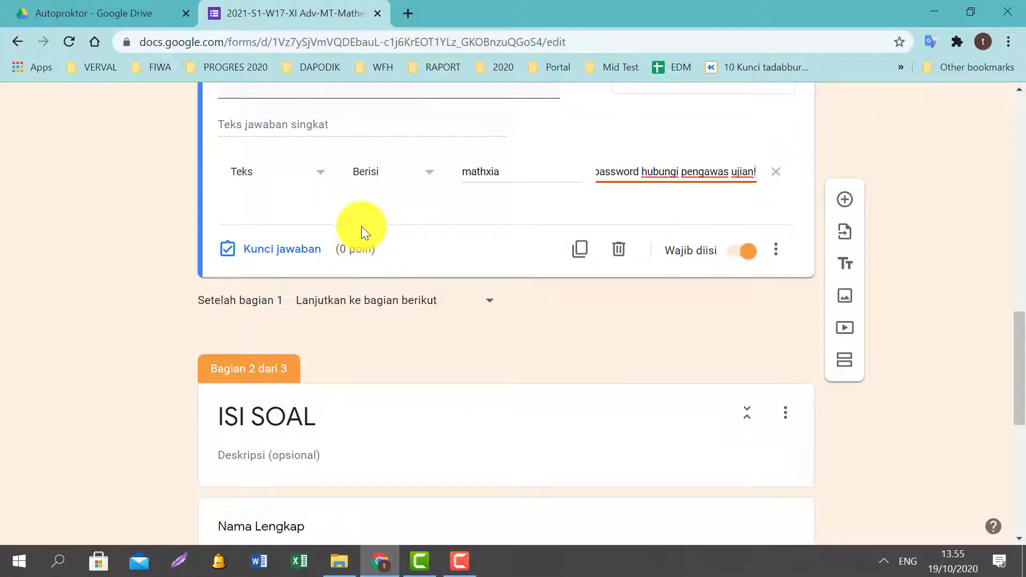
{"action": "scroll", "coordinate": [392, 257], "scroll_direction": "down", "scroll_amount": 2}
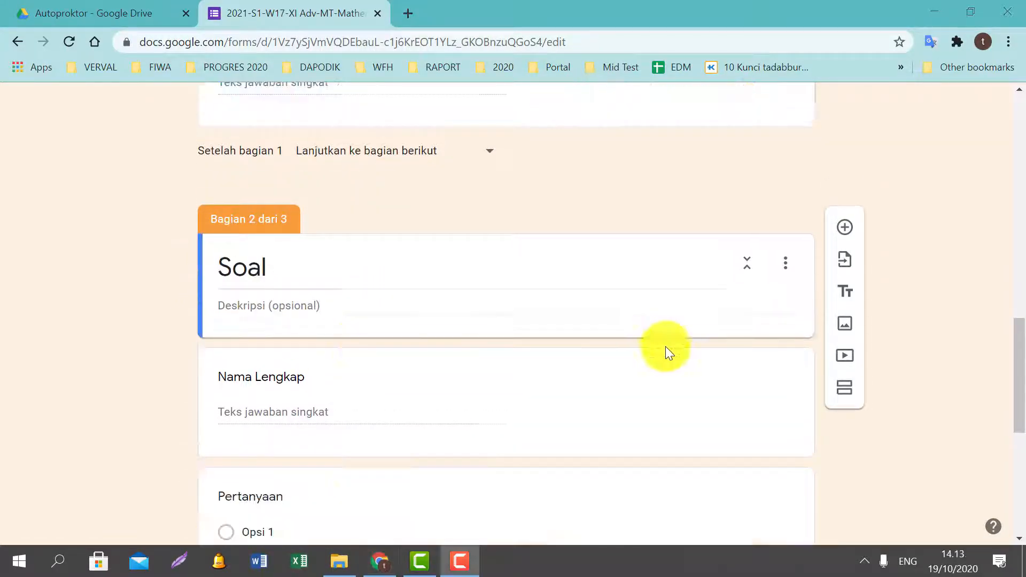
Rename section 2 from 'Soal' to 'Soal Pilihan Ganda'.
{"action": "left_click", "coordinate": [542, 315]}
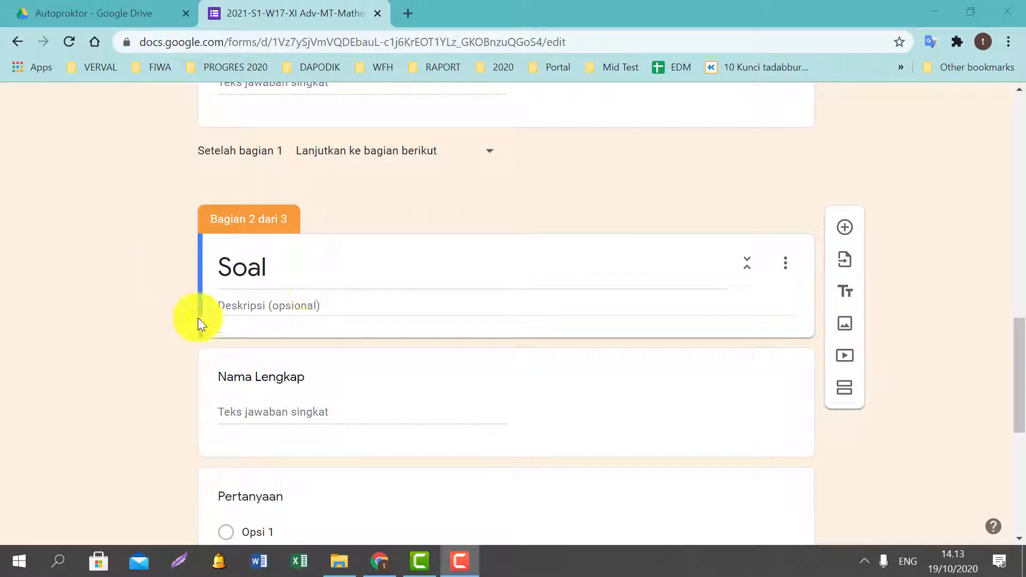
{"action": "left_click", "coordinate": [293, 268]}
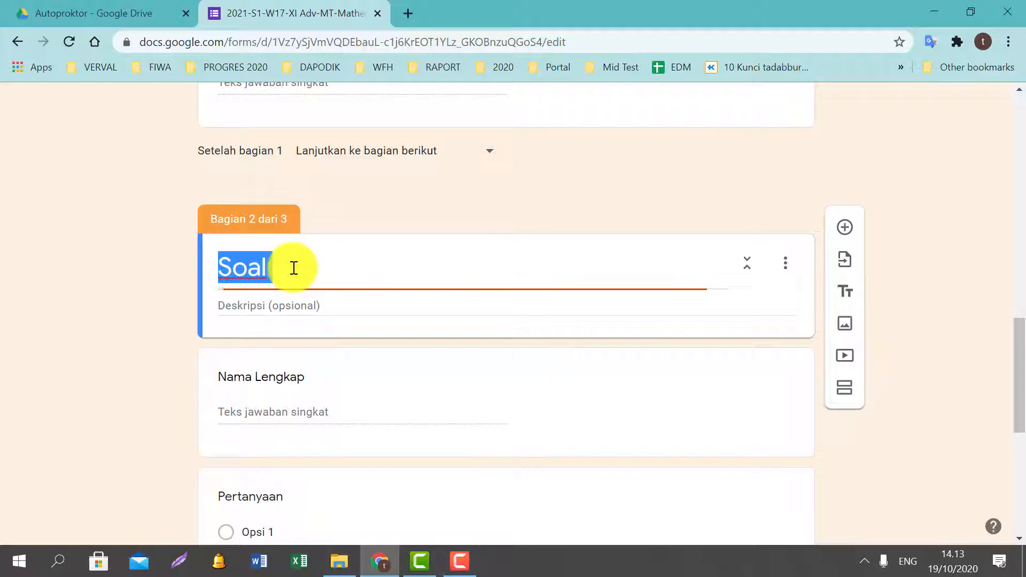
{"action": "left_click", "coordinate": [303, 270]}
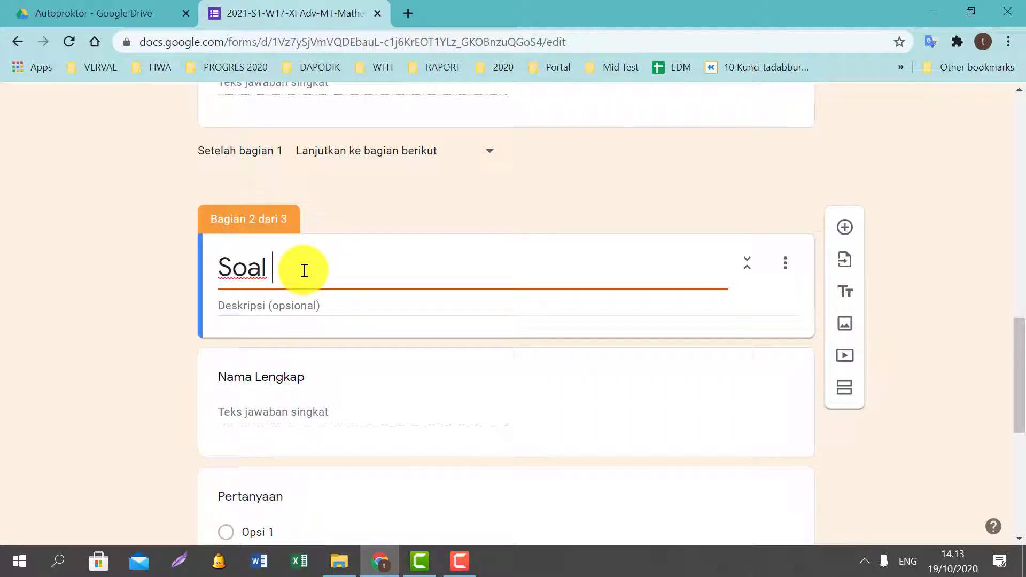
{"action": "type", "text": "Pilihan Ganda"}
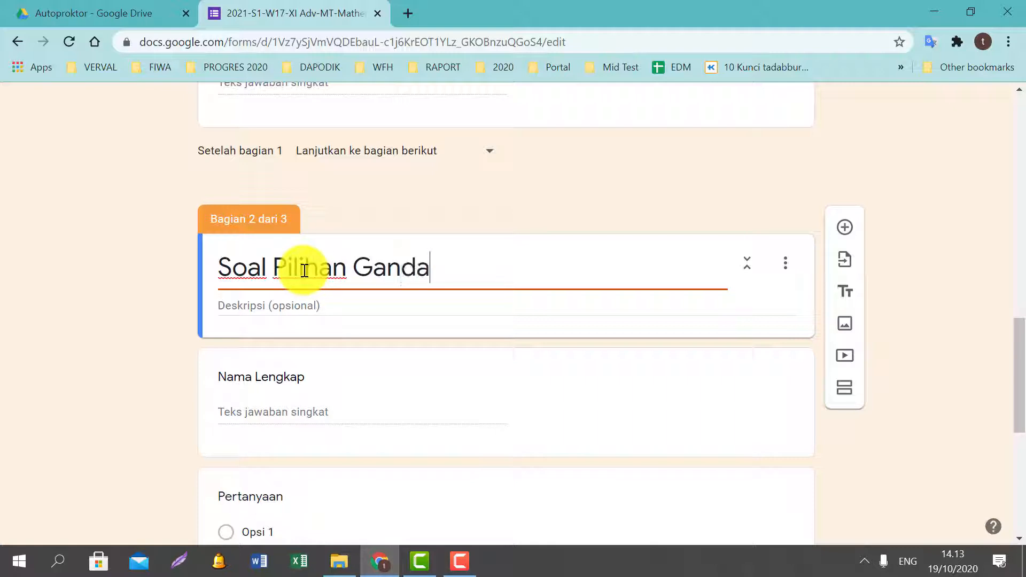
{"action": "key", "text": "Tab"}
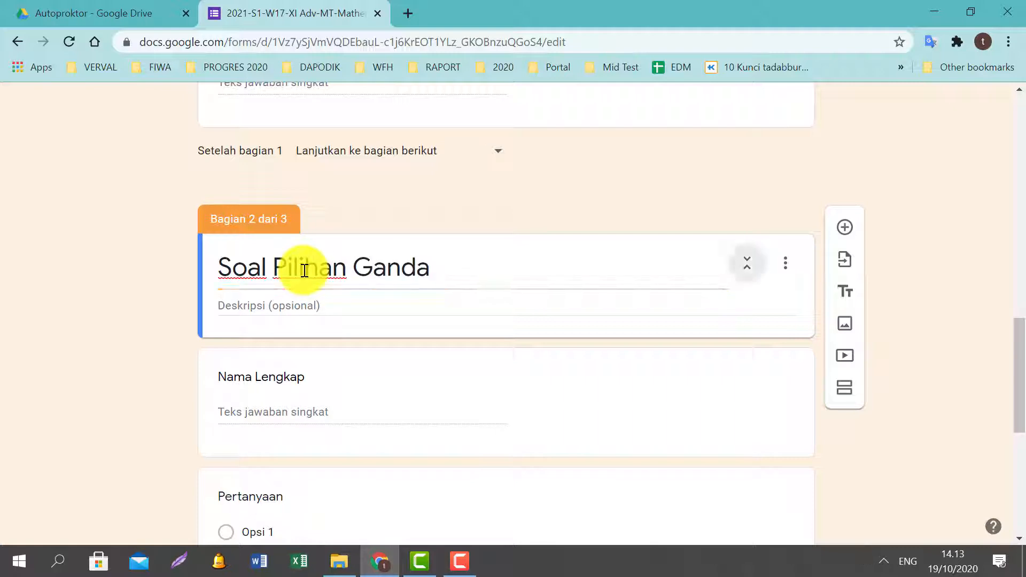
{"action": "key", "text": "Tab"}
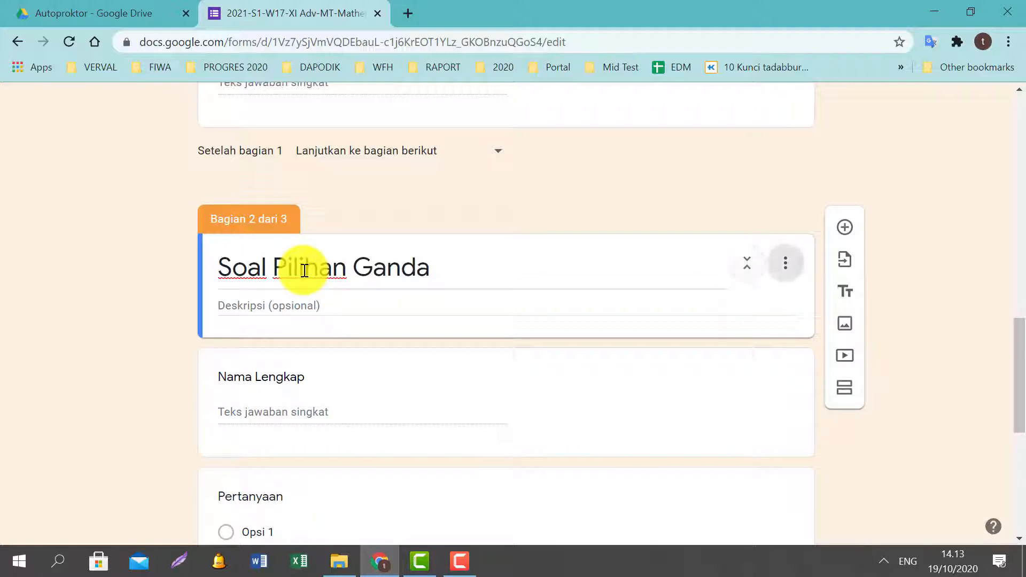
Add the section description 'Pilihlah jawaban yang menurut antum paling benar'.
{"action": "left_click", "coordinate": [259, 305]}
{"action": "type", "text": "Pilihlah"}
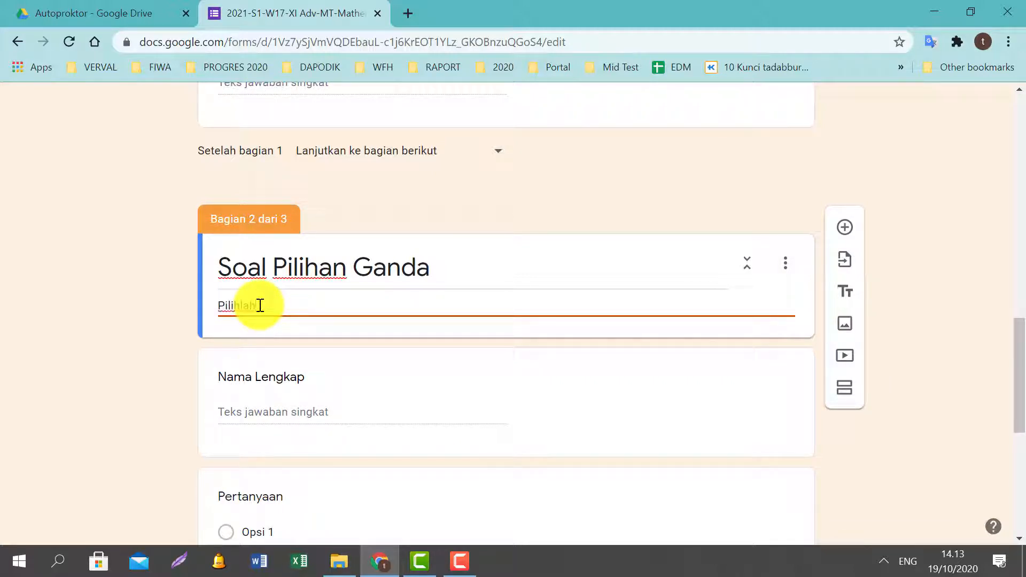
{"action": "type", "text": " jawaban yang menurut"}
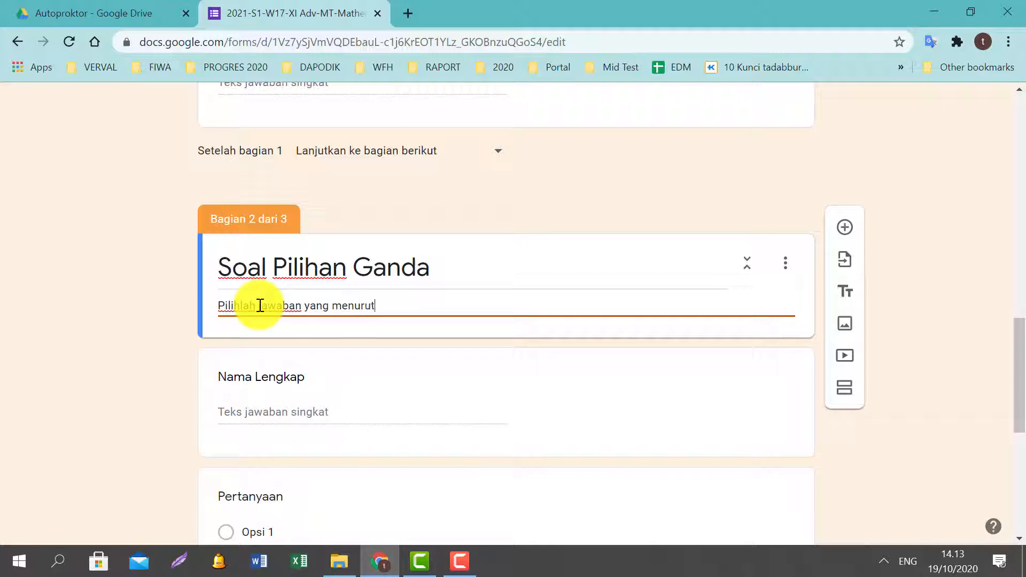
{"action": "type", "text": " antum paling benar"}
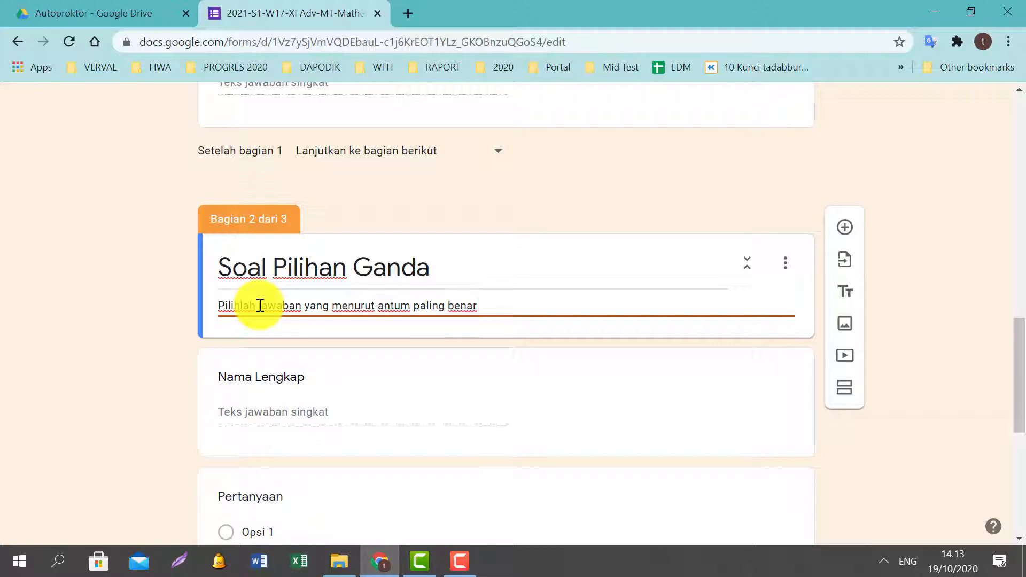
{"action": "scroll", "coordinate": [422, 330], "scroll_direction": "down", "scroll_amount": 3}
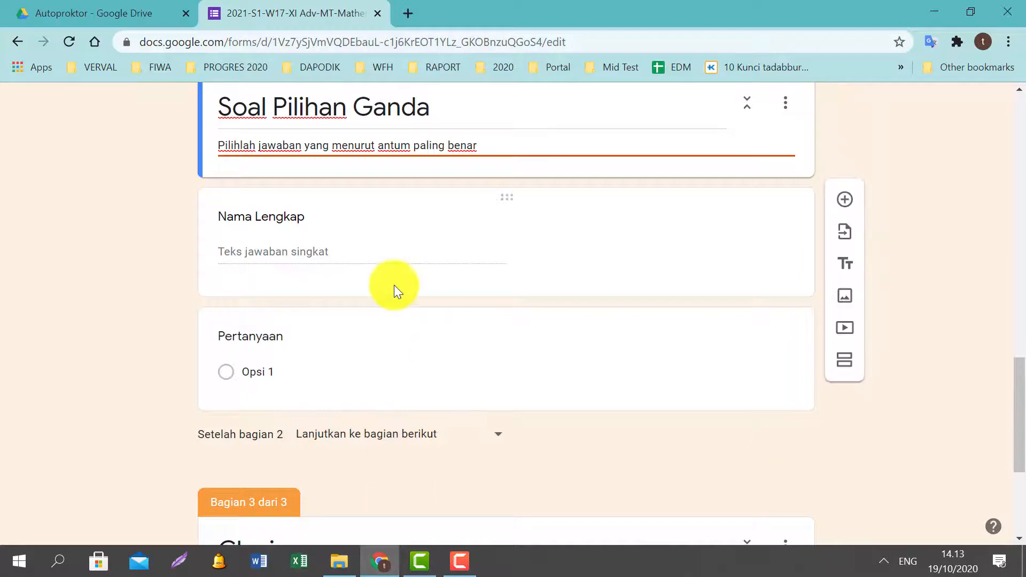
Title the question '1. Soal 1' with options 'A. Jawaban 1' and 'B. Jawaban 2'.
{"action": "left_click", "coordinate": [327, 332]}
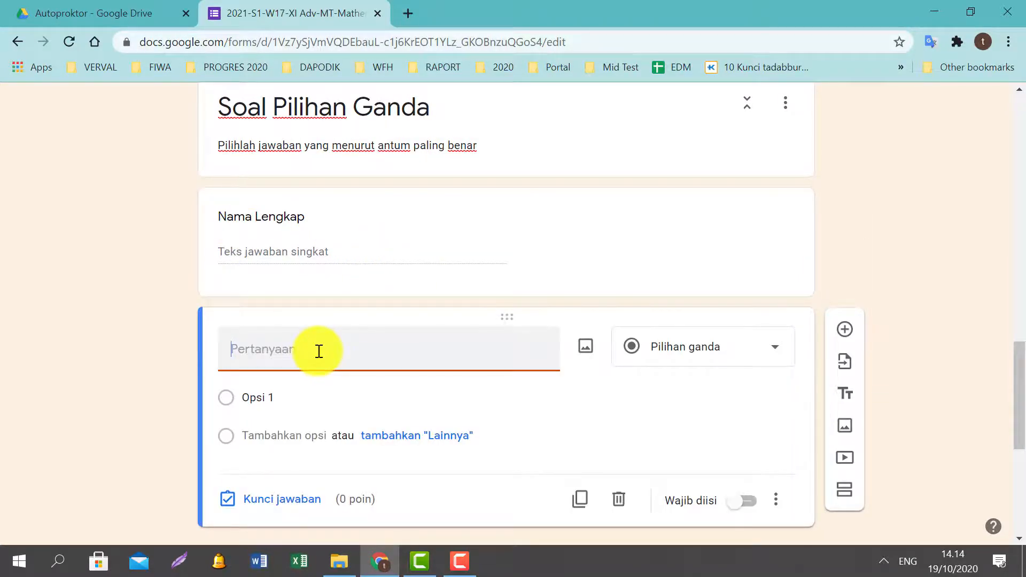
{"action": "type", "text": "1. Soal 1"}
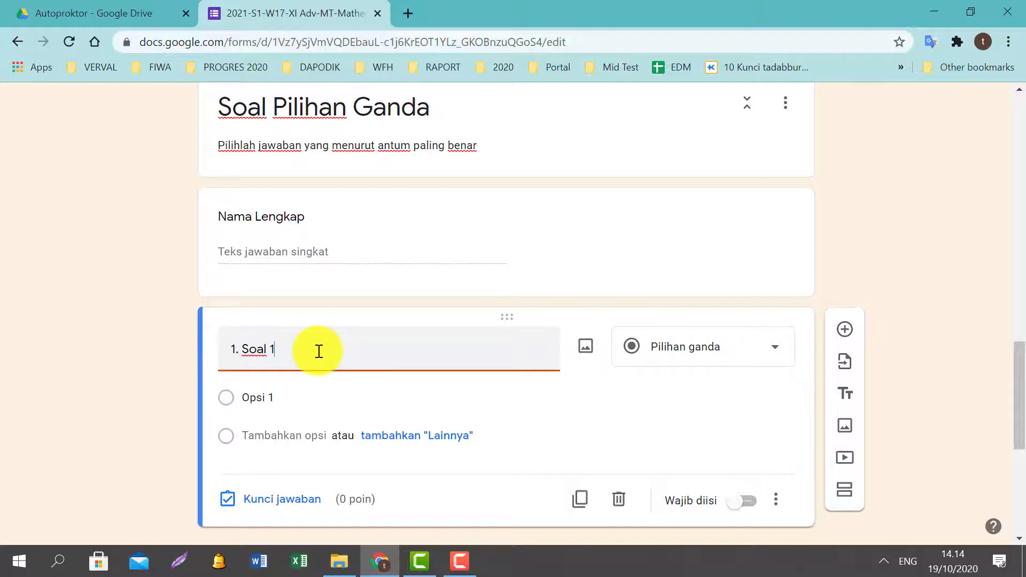
{"action": "left_click", "coordinate": [235, 396]}
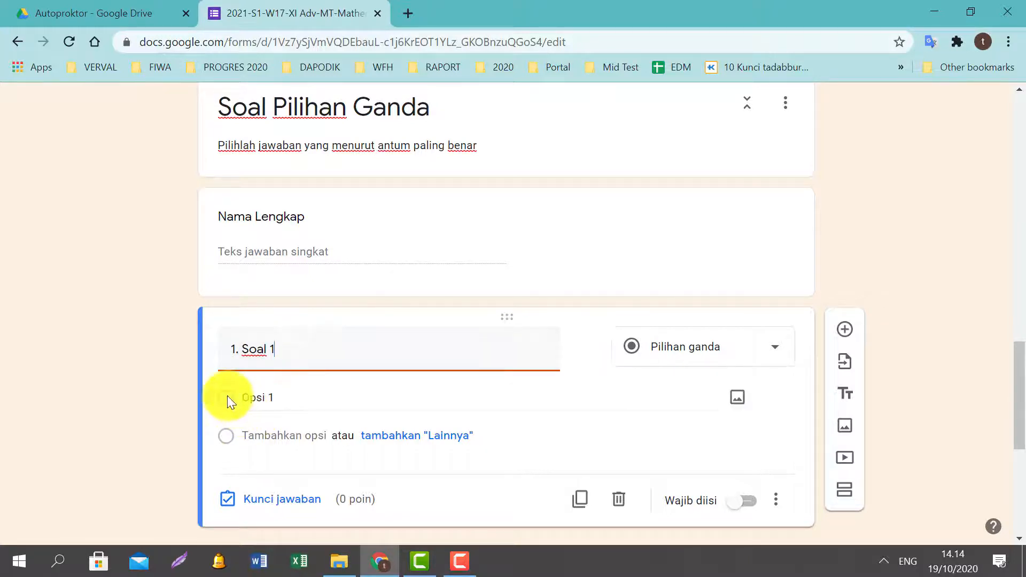
{"action": "type", "text": "A."}
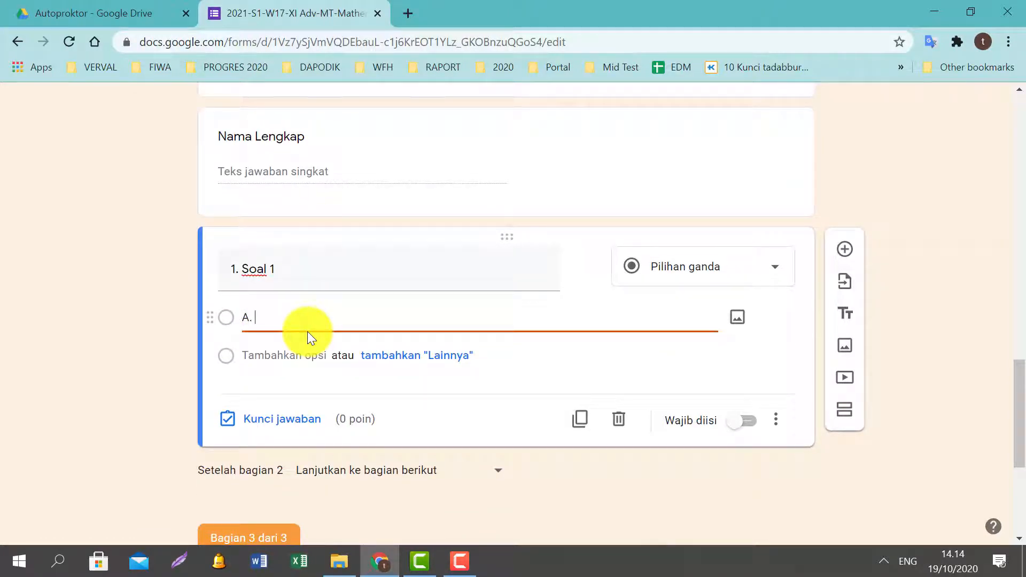
{"action": "type", "text": " Jawaban 1"}
{"action": "left_click", "coordinate": [279, 362]}
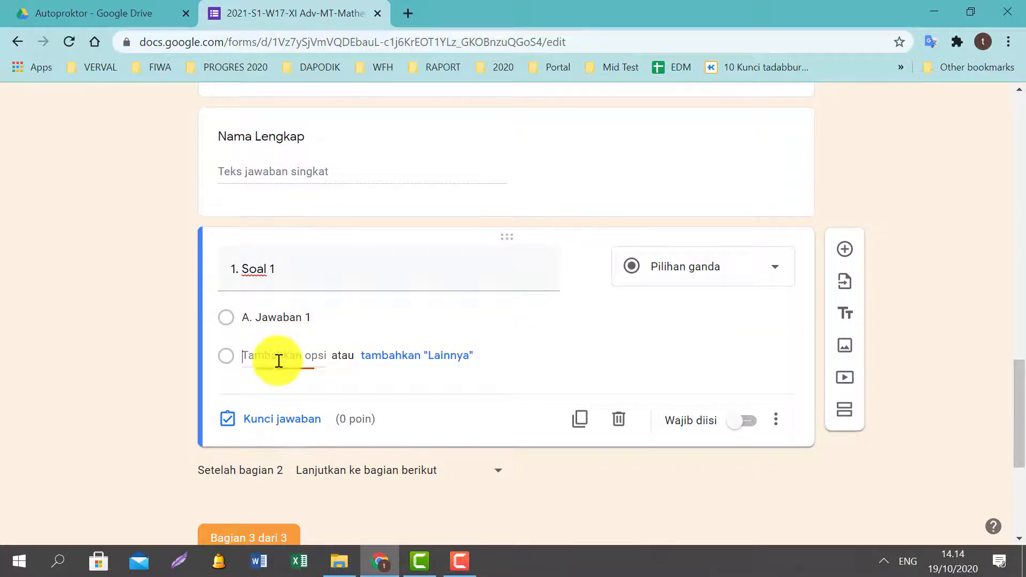
{"action": "type", "text": "B. "}
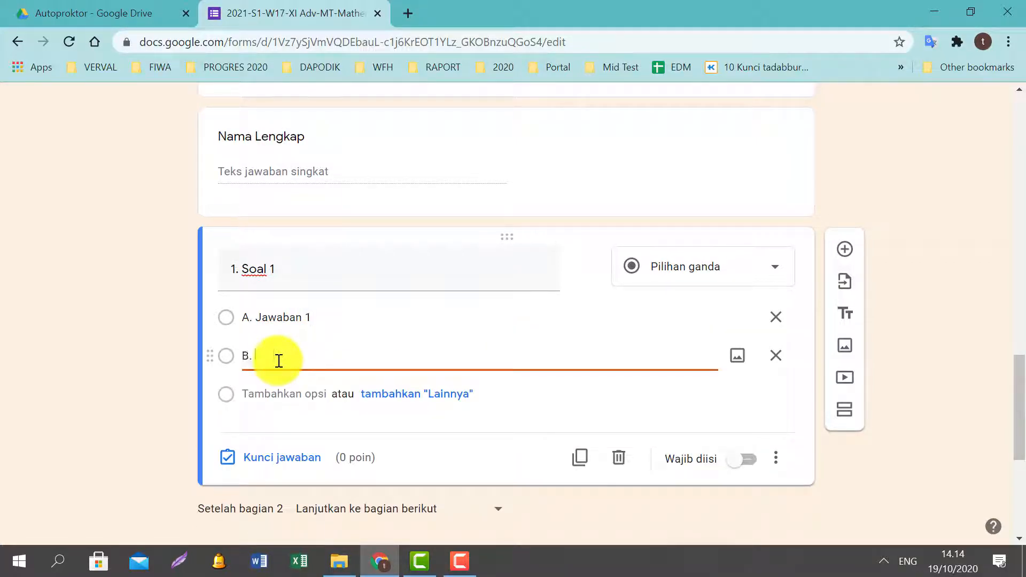
{"action": "type", "text": "Jawaban 2"}
Add the options 'C. Jawaban 3' and 'D. Jawaban 4'.
{"action": "left_click", "coordinate": [271, 395]}
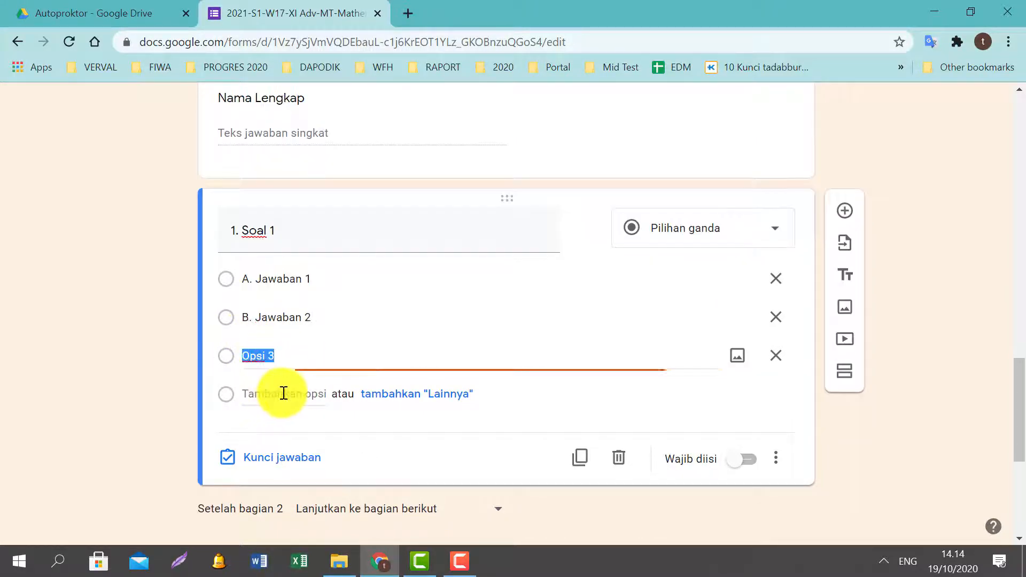
{"action": "type", "text": "C. Ja"}
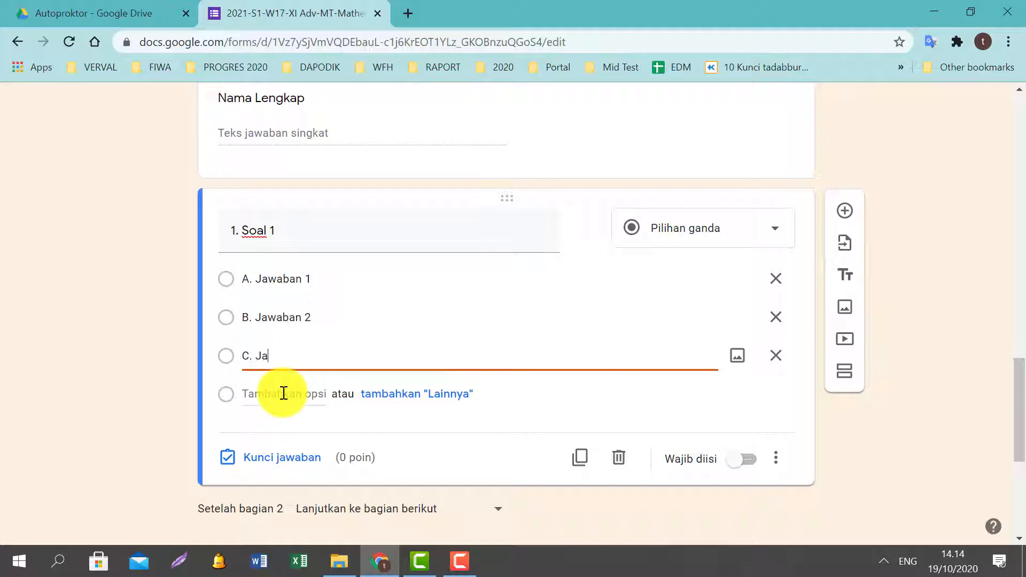
{"action": "type", "text": "wan"}
{"action": "key", "text": "BackSpace"}
{"action": "type", "text": "aban 3"}
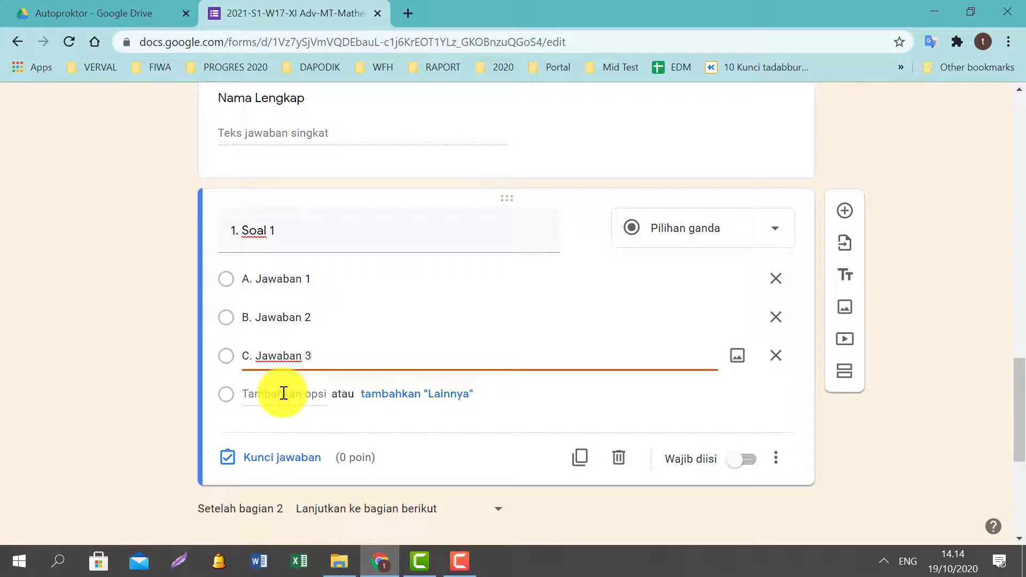
{"action": "left_click", "coordinate": [284, 394]}
{"action": "type", "text": "D"}
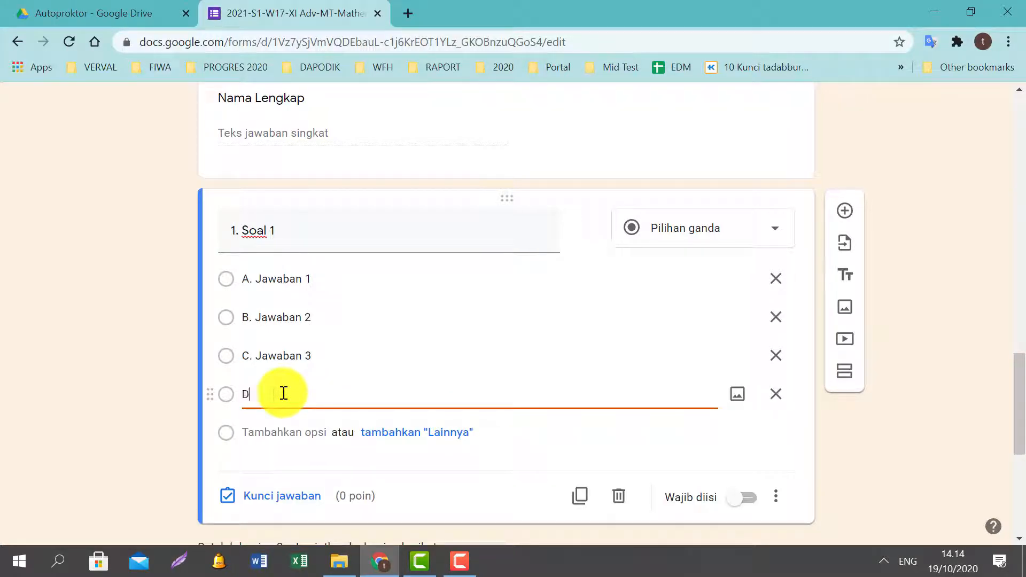
{"action": "type", "text": ". Jaw"}
{"action": "key", "text": "BackSpace"}
{"action": "type", "text": "aban 4"}
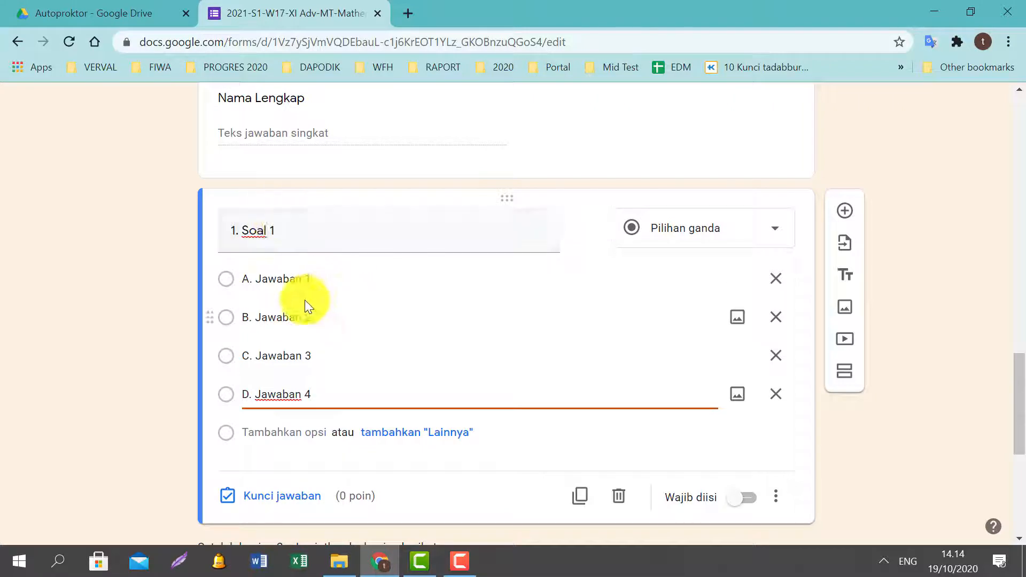
Duplicate the '1. Soal 1' question twice.
{"action": "scroll", "coordinate": [342, 291], "scroll_direction": "down", "scroll_amount": 1}
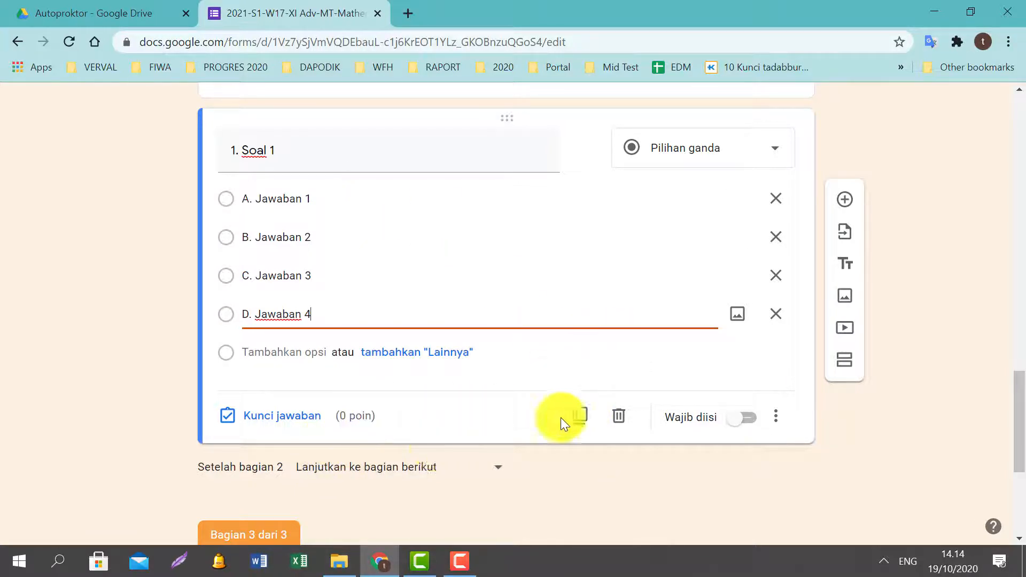
{"action": "left_click", "coordinate": [359, 412]}
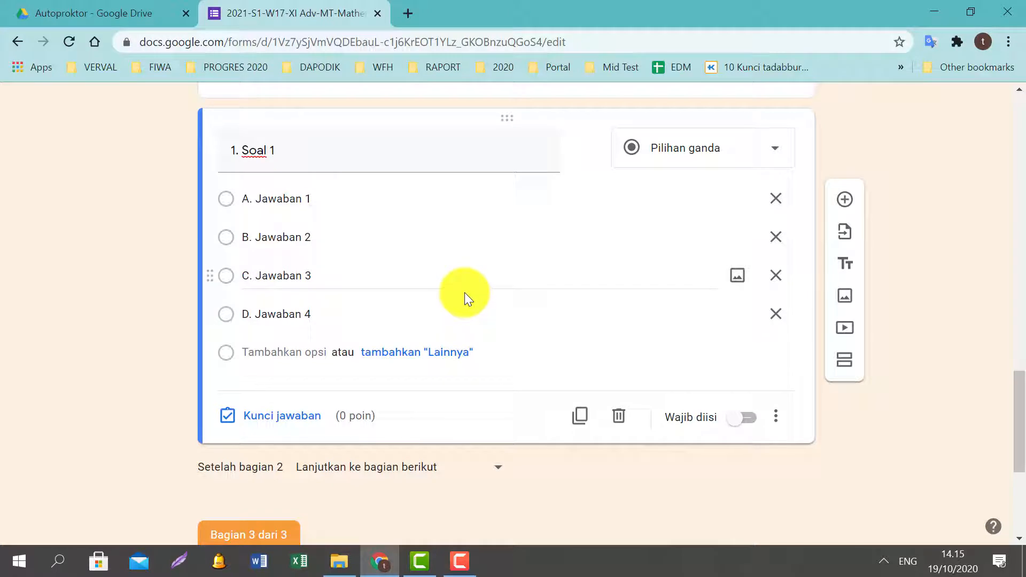
{"action": "left_click", "coordinate": [580, 420]}
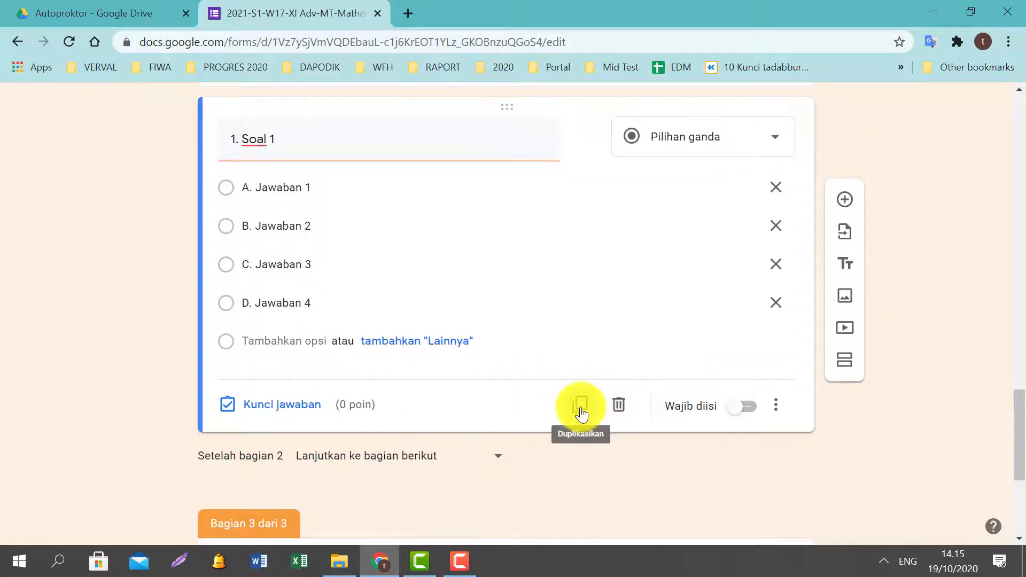
{"action": "left_click", "coordinate": [580, 413]}
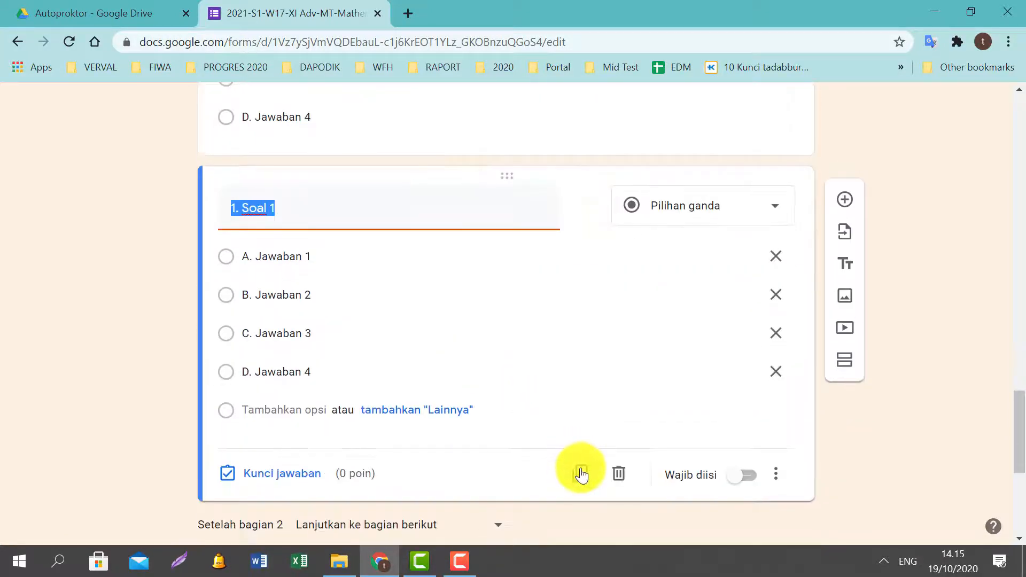
{"action": "left_click", "coordinate": [581, 474]}
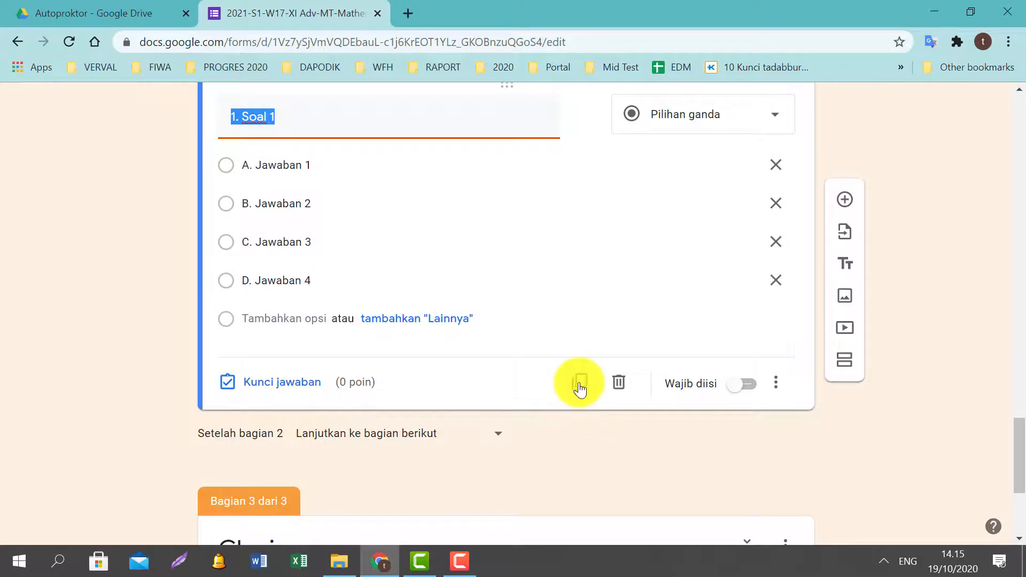
{"action": "left_click", "coordinate": [580, 389]}
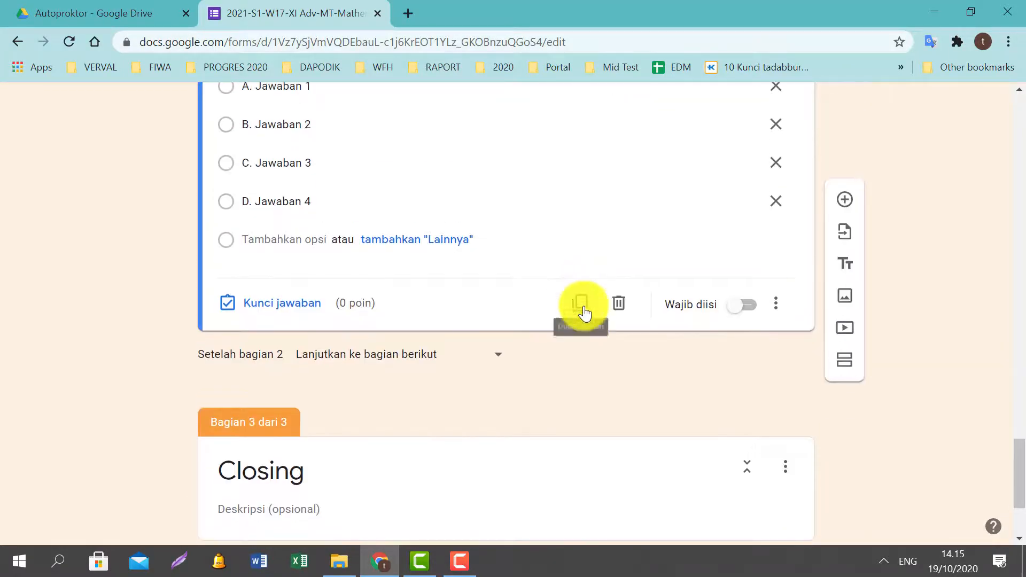
{"action": "left_click", "coordinate": [583, 307]}
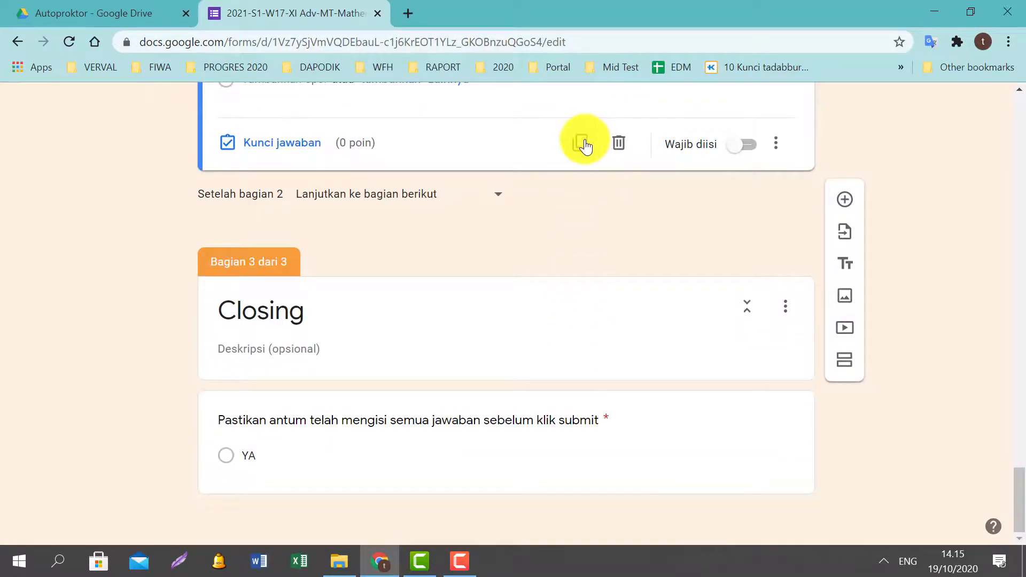
{"action": "left_click", "coordinate": [584, 144]}
{"action": "left_click", "coordinate": [581, 142]}
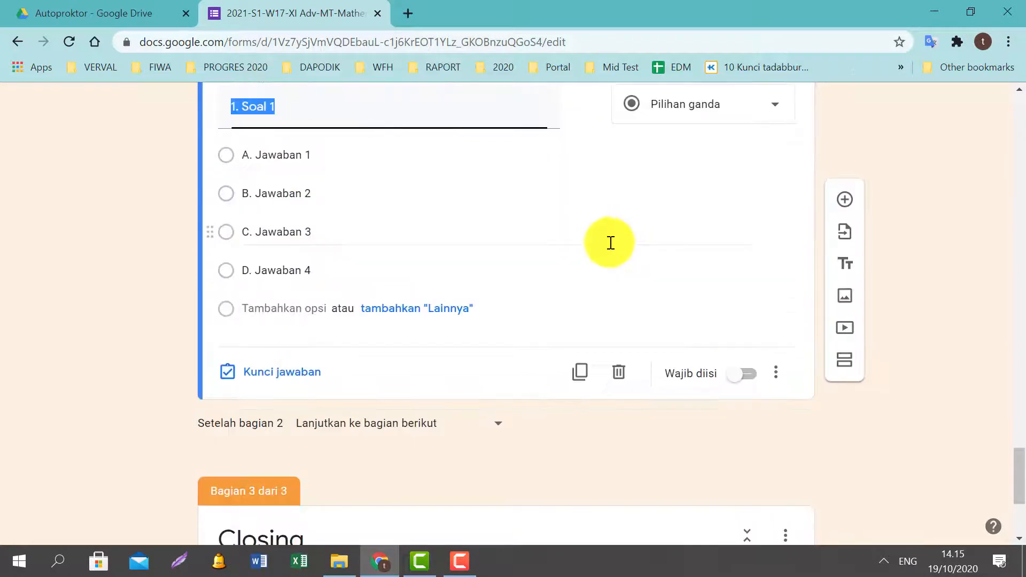
{"action": "scroll", "coordinate": [593, 235], "scroll_direction": "down", "scroll_amount": 3}
{"action": "left_click", "coordinate": [580, 214]}
{"action": "scroll", "coordinate": [576, 240], "scroll_direction": "down", "scroll_amount": 4}
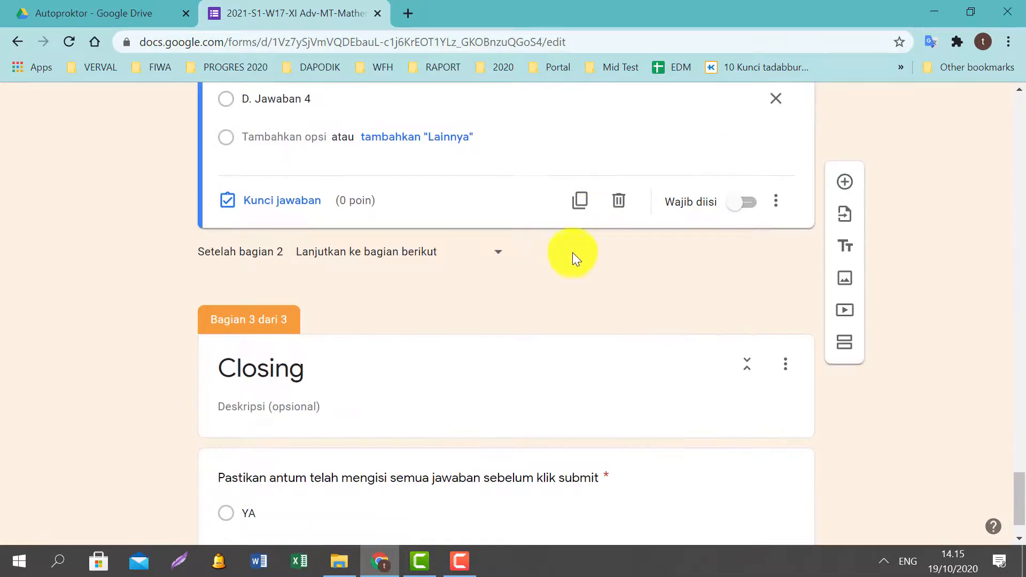
{"action": "left_click", "coordinate": [580, 202]}
{"action": "scroll", "coordinate": [529, 340], "scroll_direction": "up", "scroll_amount": 5}
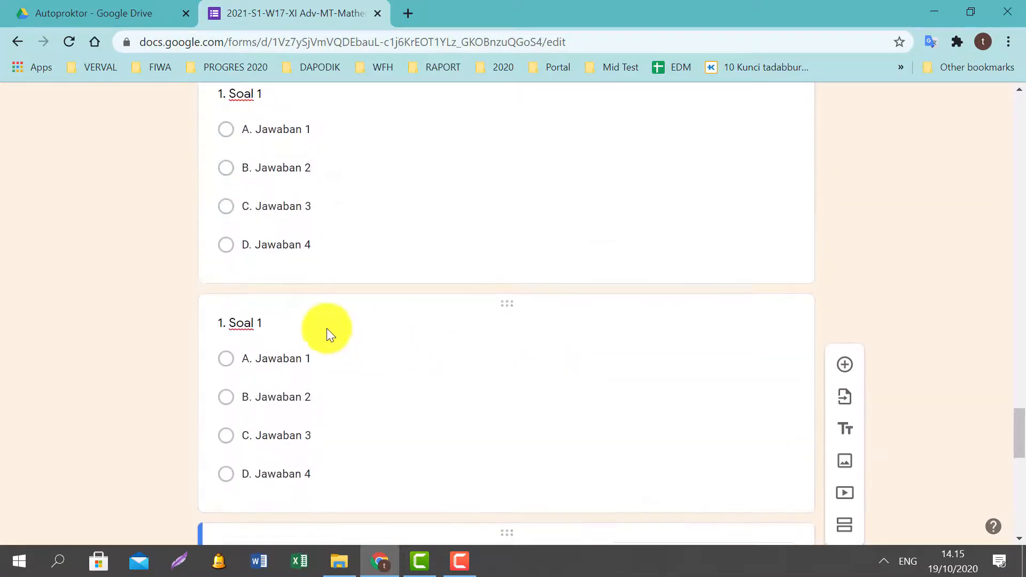
{"action": "scroll", "coordinate": [327, 331], "scroll_direction": "up", "scroll_amount": 3}
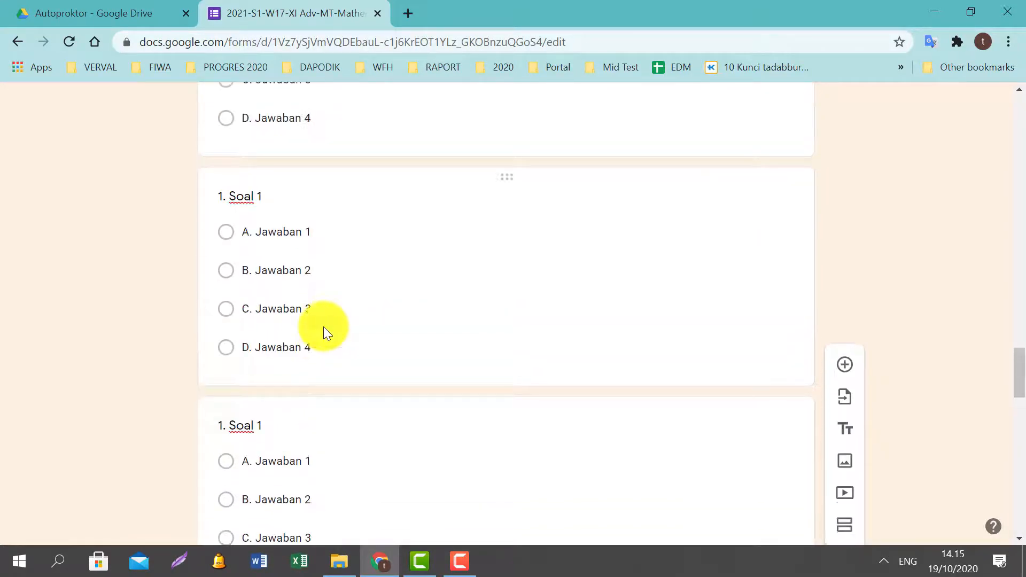
{"action": "scroll", "coordinate": [324, 327], "scroll_direction": "up", "scroll_amount": 5}
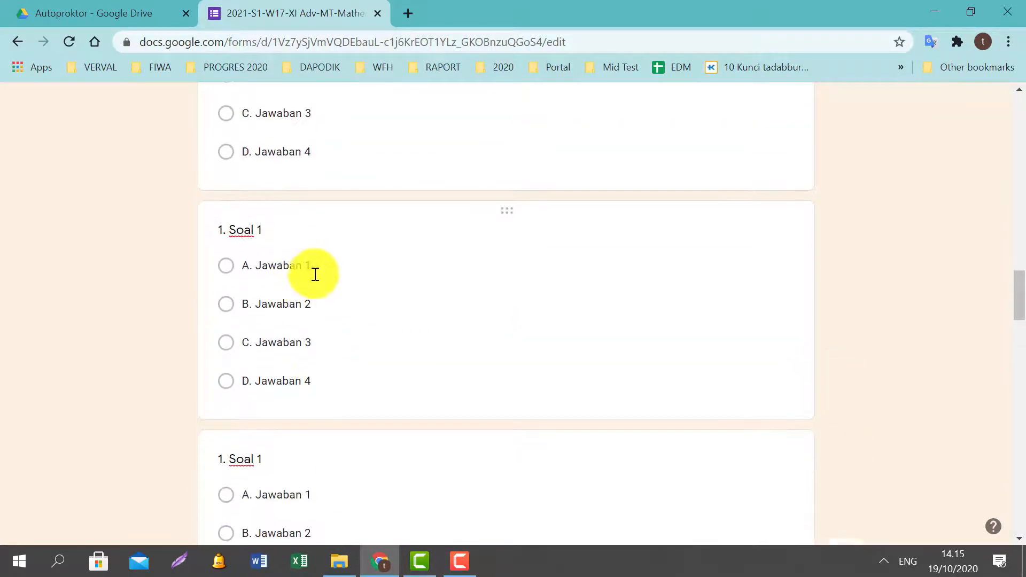
{"action": "scroll", "coordinate": [315, 274], "scroll_direction": "up", "scroll_amount": 5}
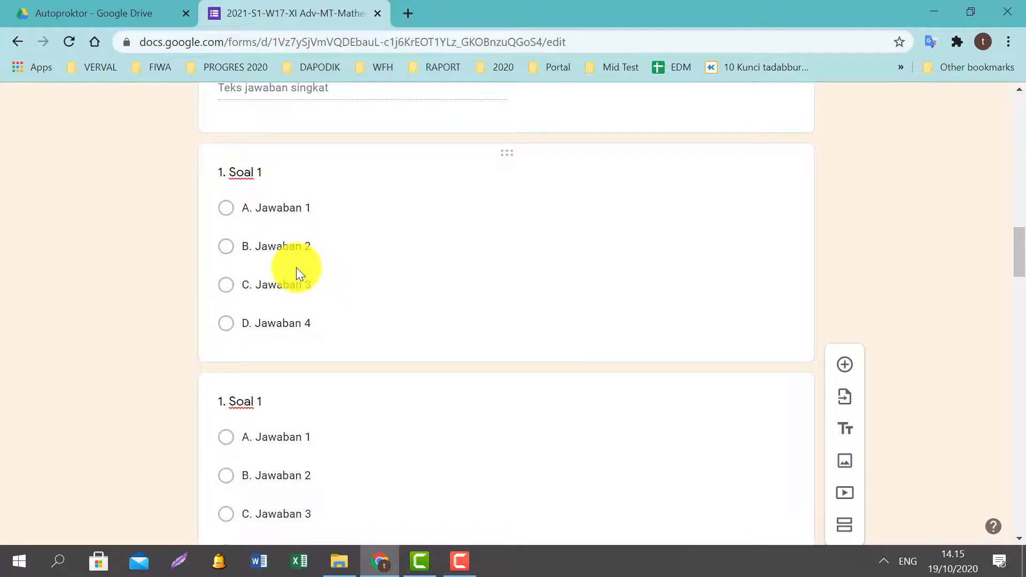
{"action": "scroll", "coordinate": [295, 262], "scroll_direction": "up", "scroll_amount": 2}
{"action": "scroll", "coordinate": [294, 252], "scroll_direction": "down", "scroll_amount": 4}
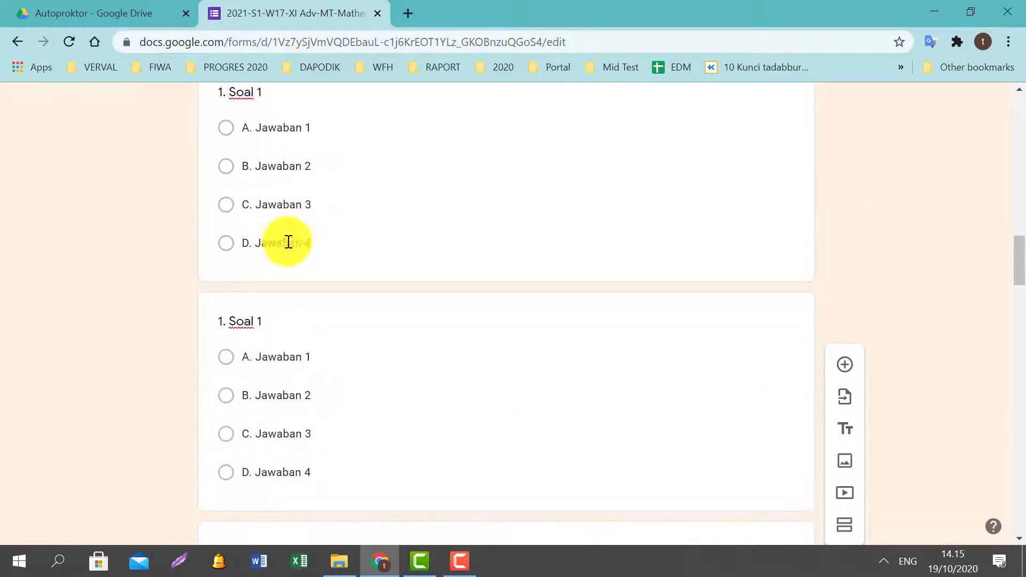
Renumber the first two copied questions to '2. Soal 2' and '3. Soal 3'.
{"action": "left_click", "coordinate": [273, 316]}
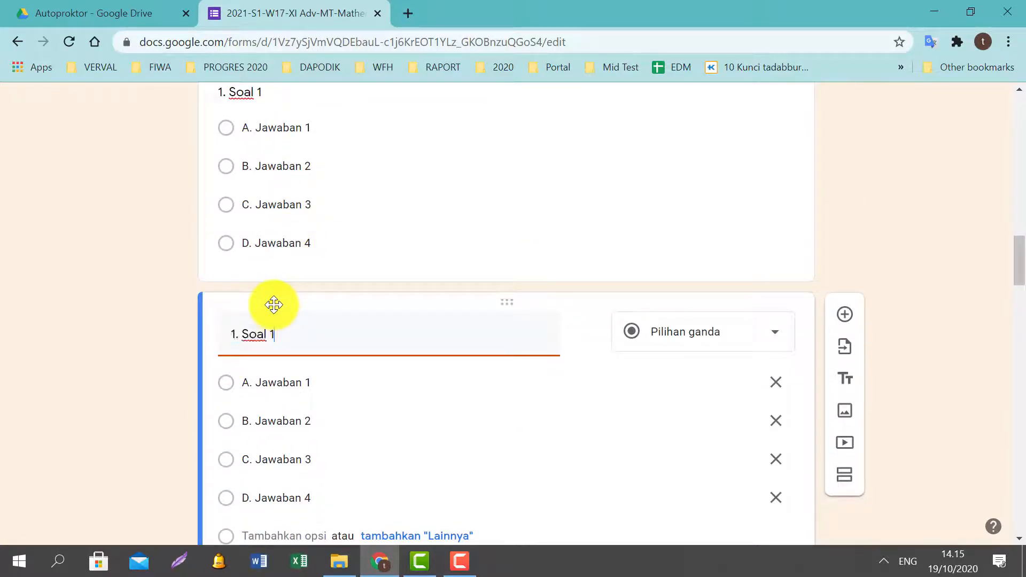
{"action": "key", "text": "Left"}
{"action": "key", "text": "Left"}
{"action": "key", "text": "BackSpace"}
{"action": "type", "text": "2"}
{"action": "key", "text": "End"}
{"action": "key", "text": "BackSpace"}
{"action": "scroll", "coordinate": [339, 329], "scroll_direction": "down", "scroll_amount": 6}
{"action": "triple_click", "coordinate": [223, 347]}
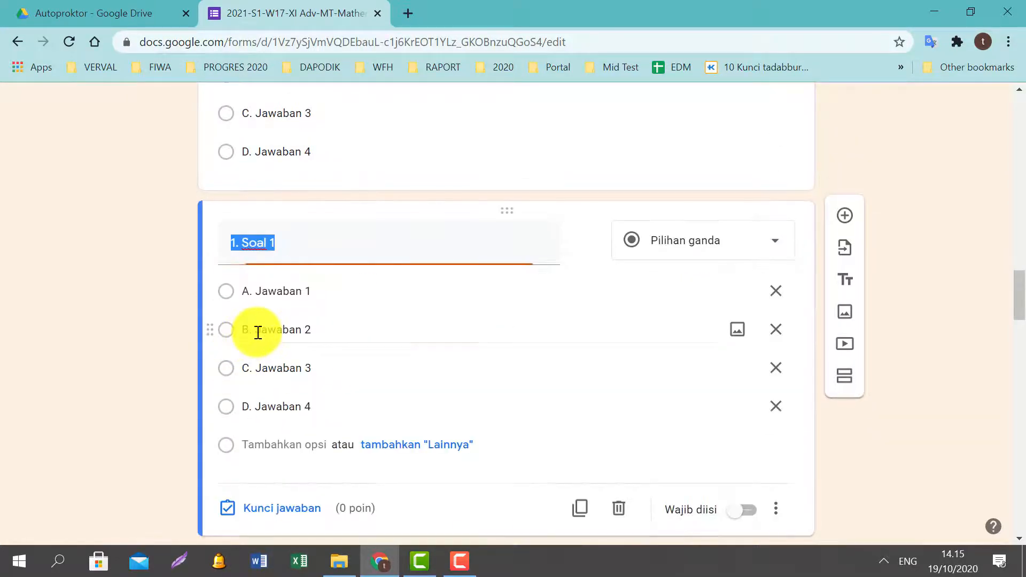
{"action": "left_click", "coordinate": [298, 246]}
{"action": "key", "text": "Left"}
{"action": "key", "text": "Left"}
{"action": "key", "text": "Left"}
{"action": "key", "text": "Left"}
{"action": "key", "text": "Left"}
{"action": "key", "text": "Left"}
{"action": "key", "text": "Left"}
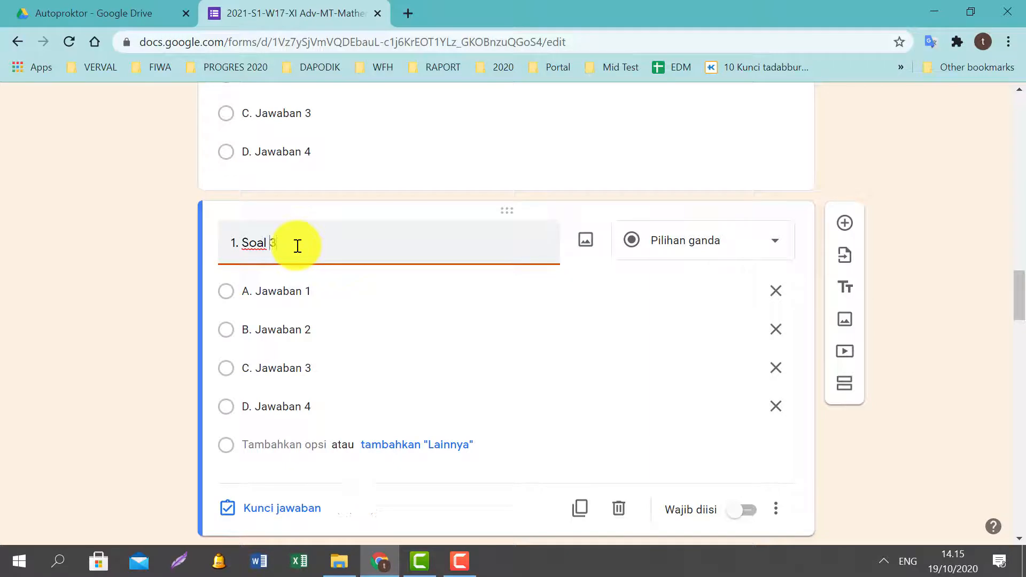
{"action": "key", "text": "BackSpace"}
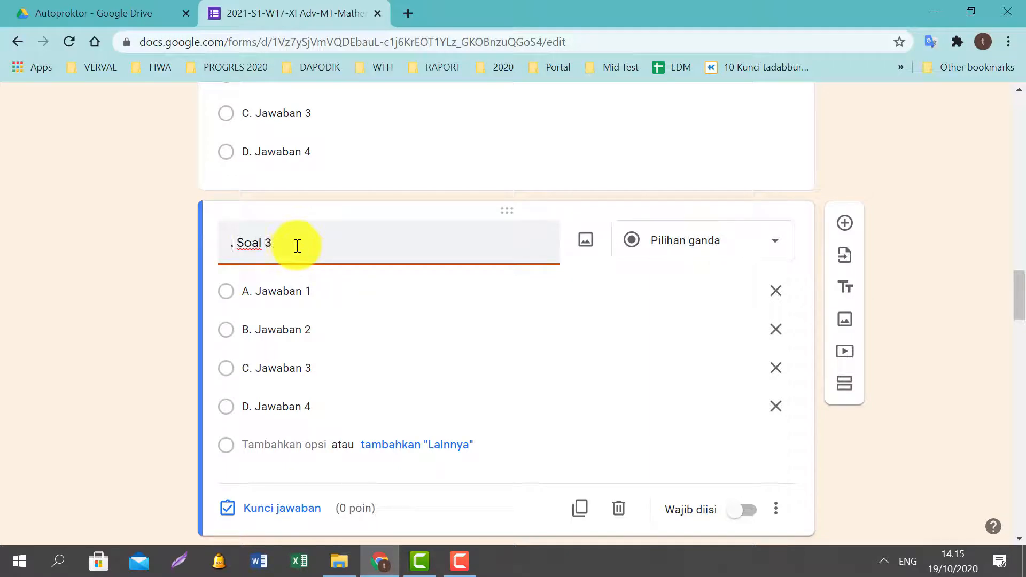
{"action": "type", "text": "3"}
{"action": "scroll", "coordinate": [315, 267], "scroll_direction": "down", "scroll_amount": 5}
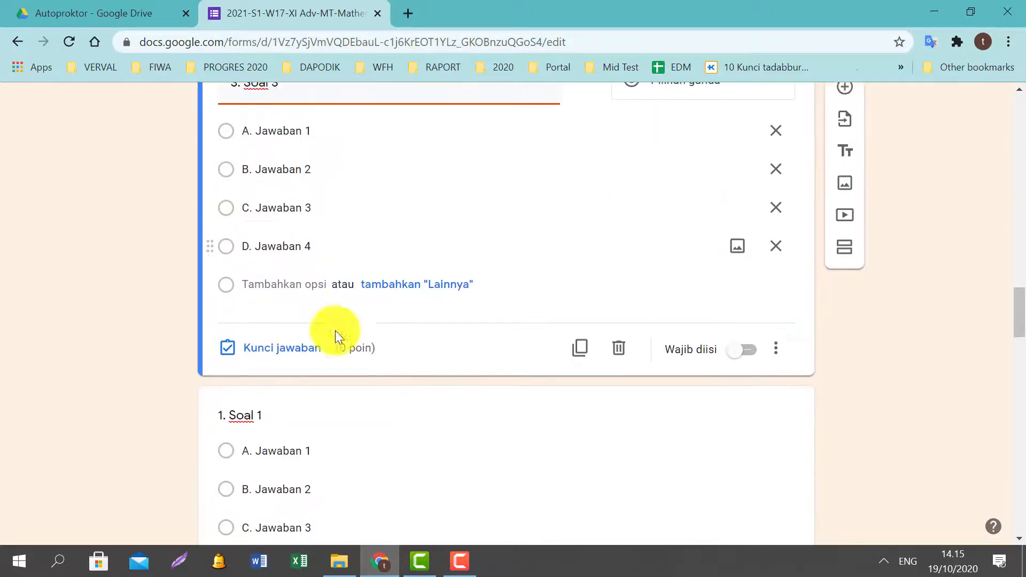
Renumber the next two copied questions to '4. Soal 4' and '5. Soal 5'.
{"action": "left_click", "coordinate": [284, 328]}
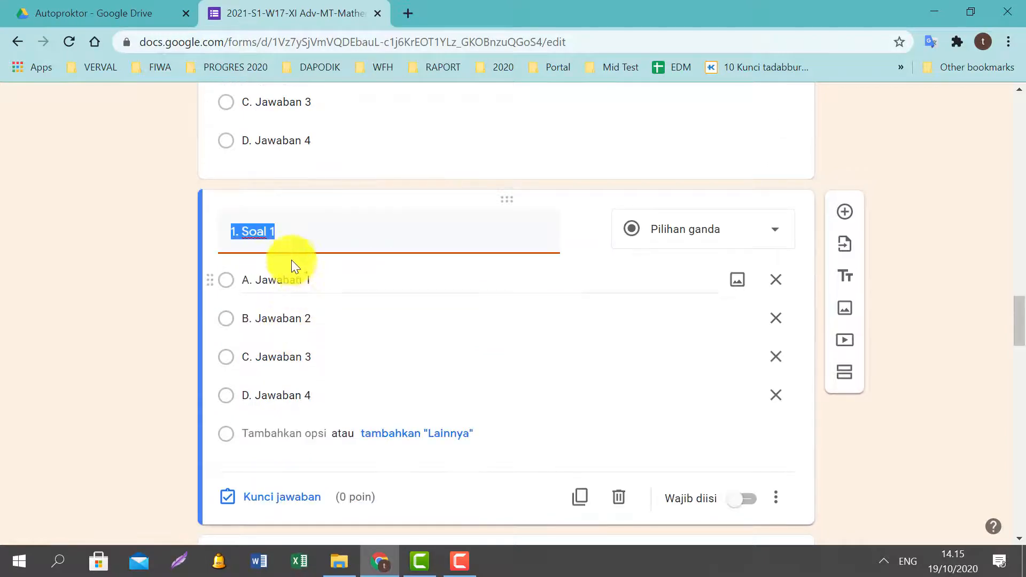
{"action": "left_click", "coordinate": [298, 241]}
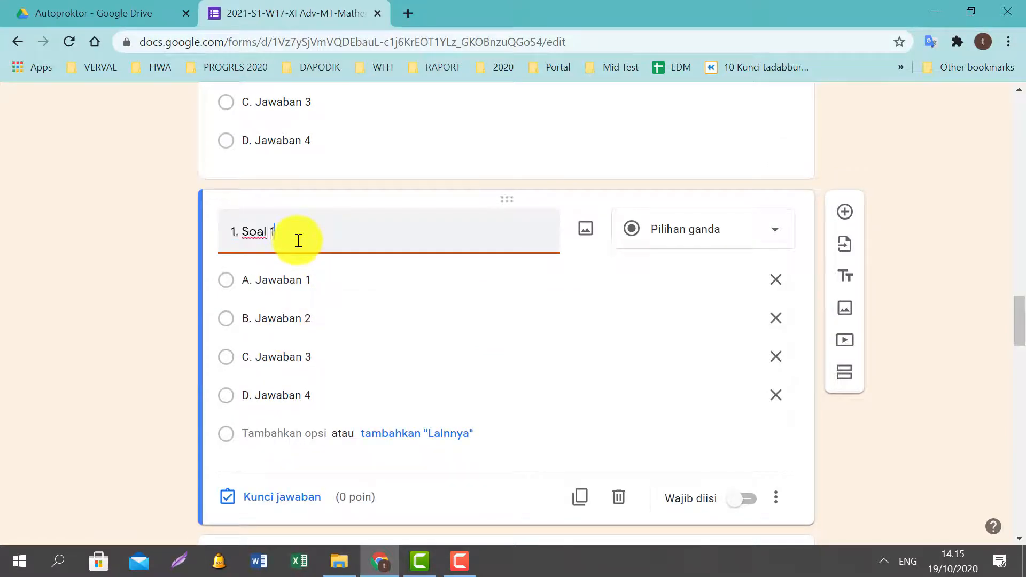
{"action": "key", "text": "BackSpace"}
{"action": "key", "text": "Delete"}
{"action": "type", "text": "4"}
{"action": "scroll", "coordinate": [356, 291], "scroll_direction": "up", "scroll_amount": 4}
{"action": "scroll", "coordinate": [342, 297], "scroll_direction": "down", "scroll_amount": 5}
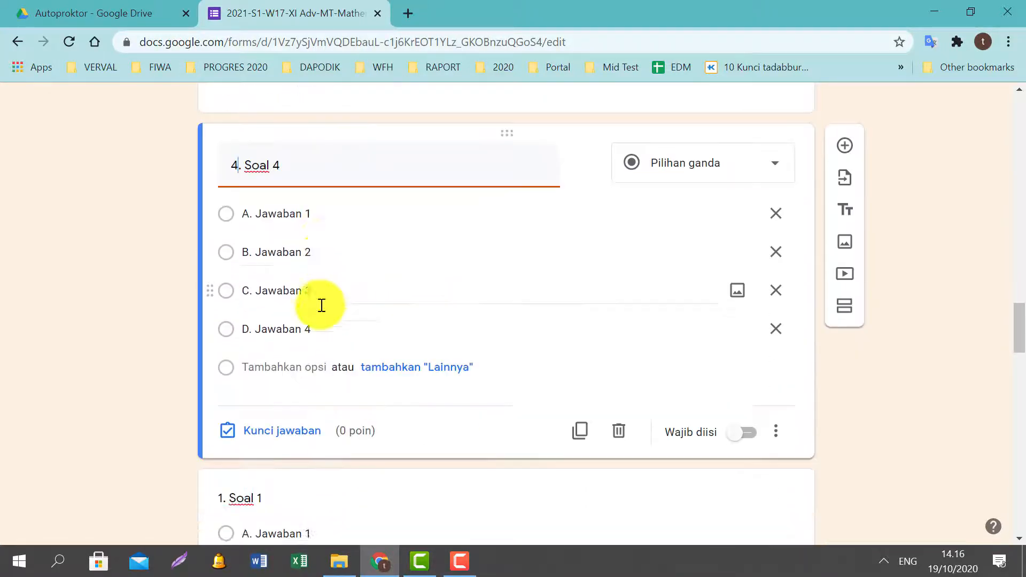
{"action": "scroll", "coordinate": [315, 313], "scroll_direction": "down", "scroll_amount": 3}
{"action": "left_click", "coordinate": [284, 326]}
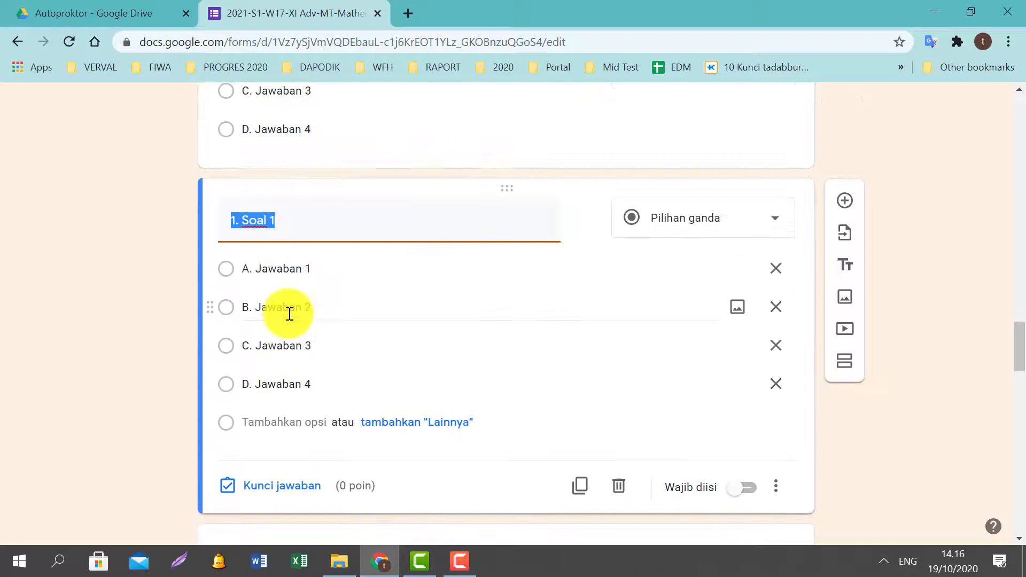
{"action": "left_click", "coordinate": [288, 227]}
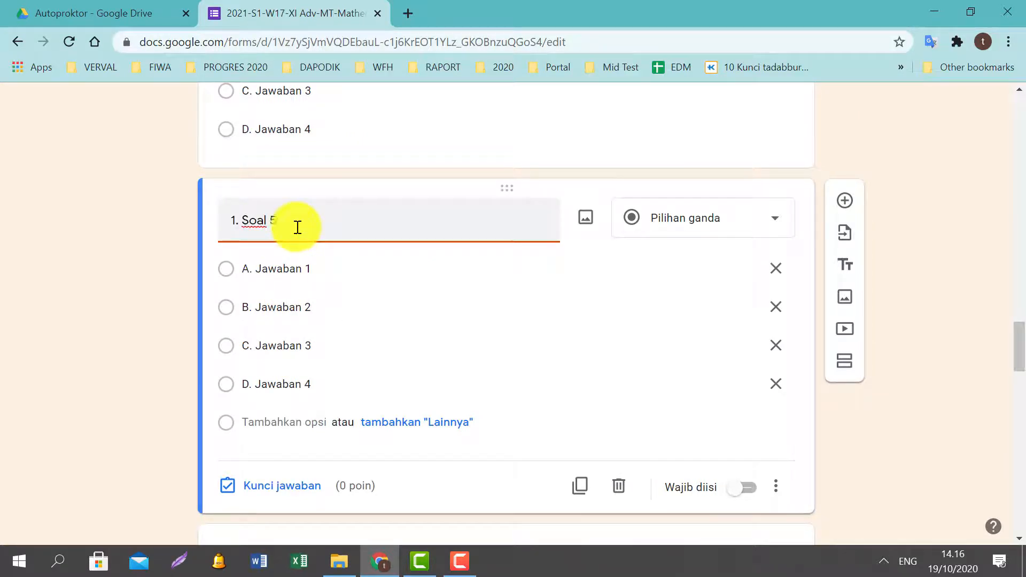
{"action": "left_click_drag", "start_coordinate": [240, 222], "coordinate": [236, 221]}
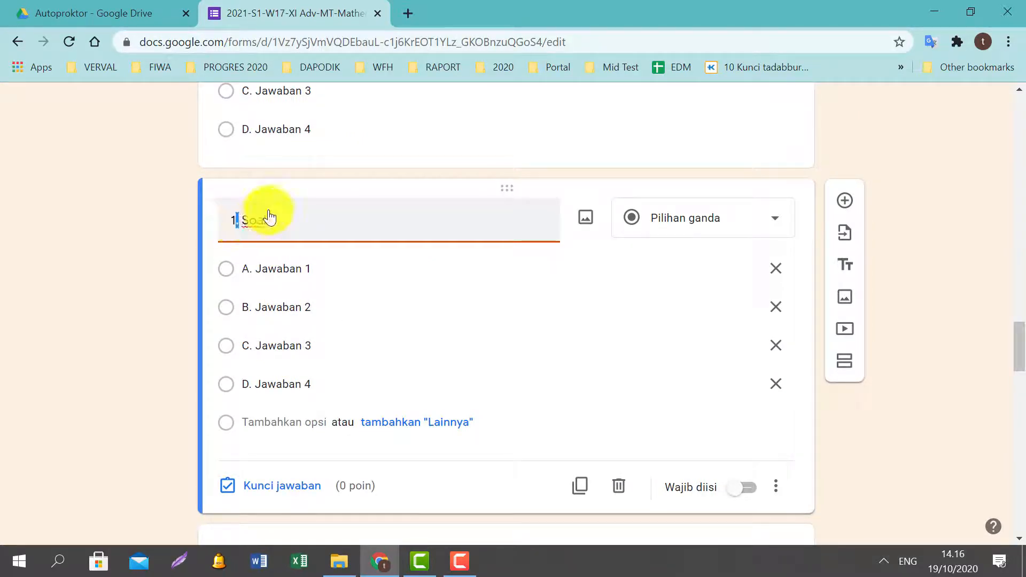
{"action": "key", "text": "BackSpace"}
{"action": "type", "text": "5"}
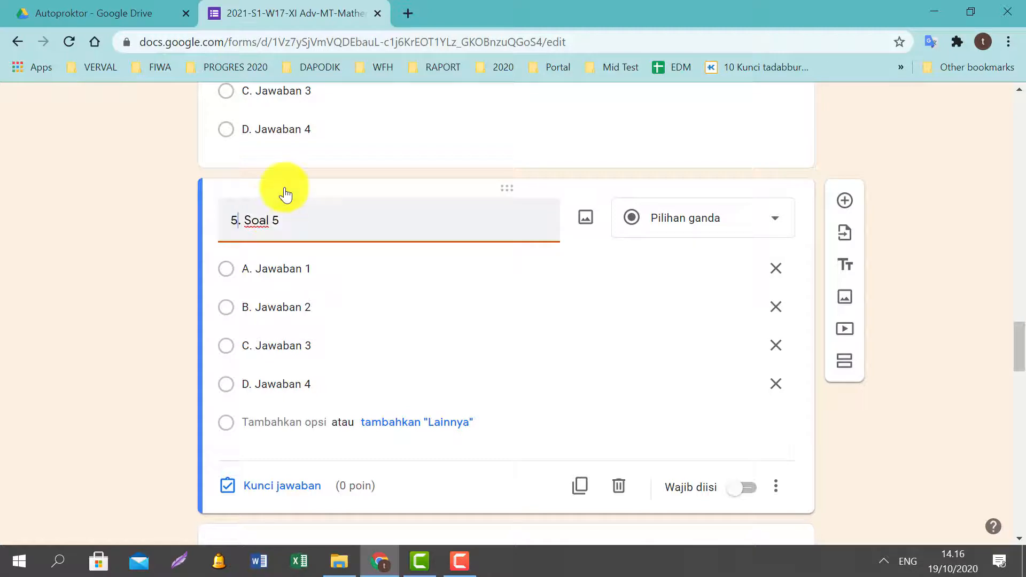
{"action": "scroll", "coordinate": [368, 232], "scroll_direction": "down", "scroll_amount": 5}
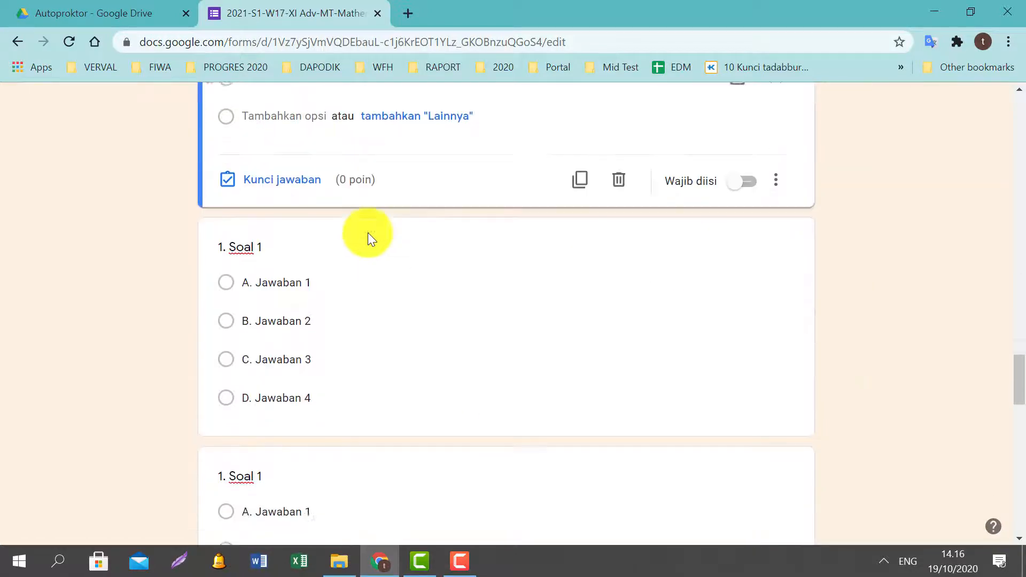
Renumber the first remaining copied question to '6. Soal 6'.
{"action": "left_click", "coordinate": [277, 237]}
{"action": "left_click", "coordinate": [320, 136]}
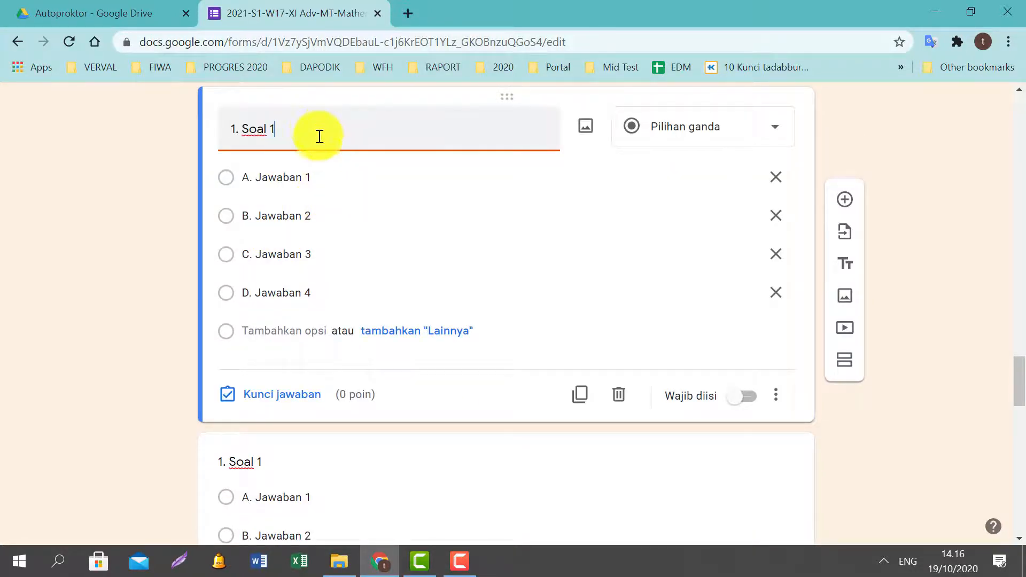
{"action": "type", "text": "6"}
{"action": "key", "text": "Home"}
{"action": "key", "text": "Delete"}
{"action": "type", "text": "6"}
Renumber the next copied question to '7. Soal 7'.
{"action": "scroll", "coordinate": [294, 260], "scroll_direction": "down", "scroll_amount": 3}
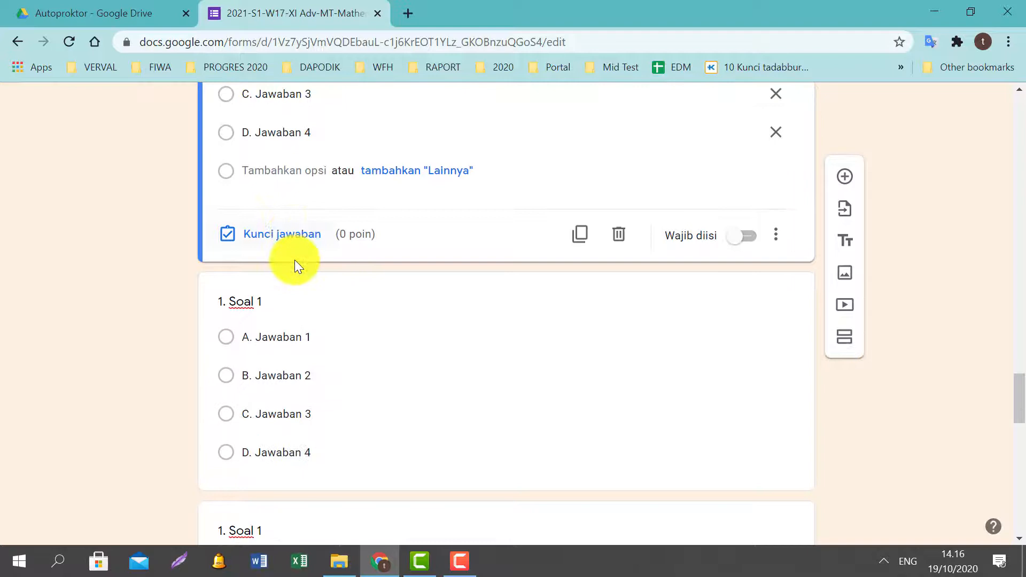
{"action": "left_click", "coordinate": [273, 296]}
{"action": "left_click", "coordinate": [311, 220]}
{"action": "key", "text": "BackSpace"}
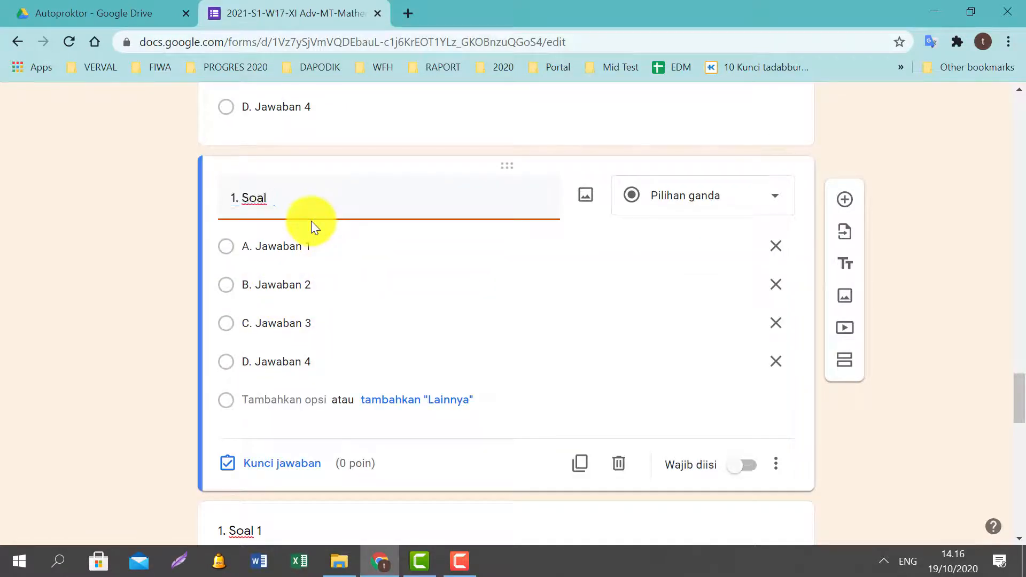
{"action": "type", "text": "7"}
{"action": "key", "text": "Home"}
{"action": "key", "text": "Delete"}
{"action": "type", "text": "7"}
Renumber the following two copies to '8. Soal 8' and '9. Soal 9'.
{"action": "scroll", "coordinate": [344, 268], "scroll_direction": "down", "scroll_amount": 6}
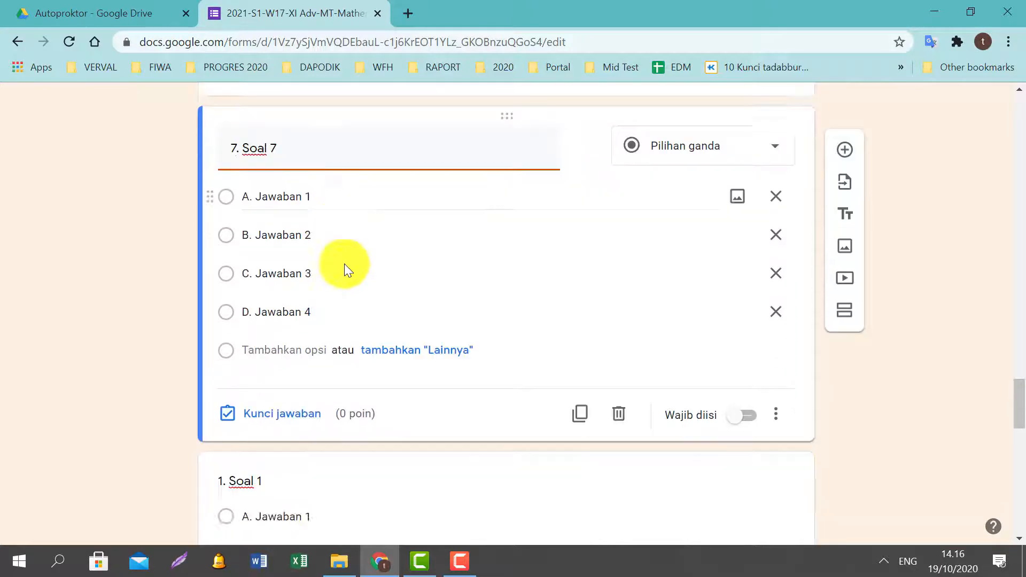
{"action": "left_click", "coordinate": [284, 210]}
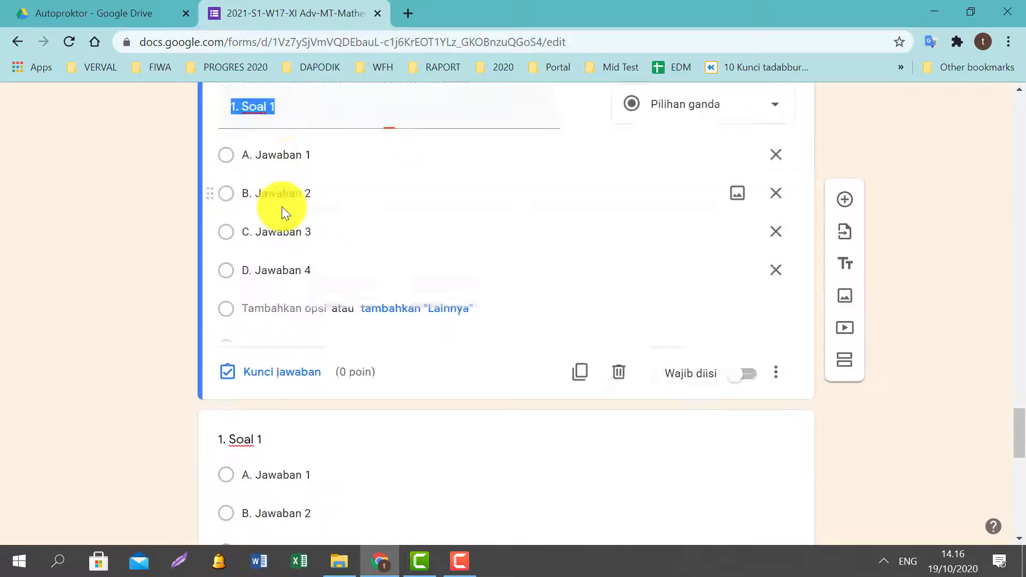
{"action": "left_click", "coordinate": [295, 114]}
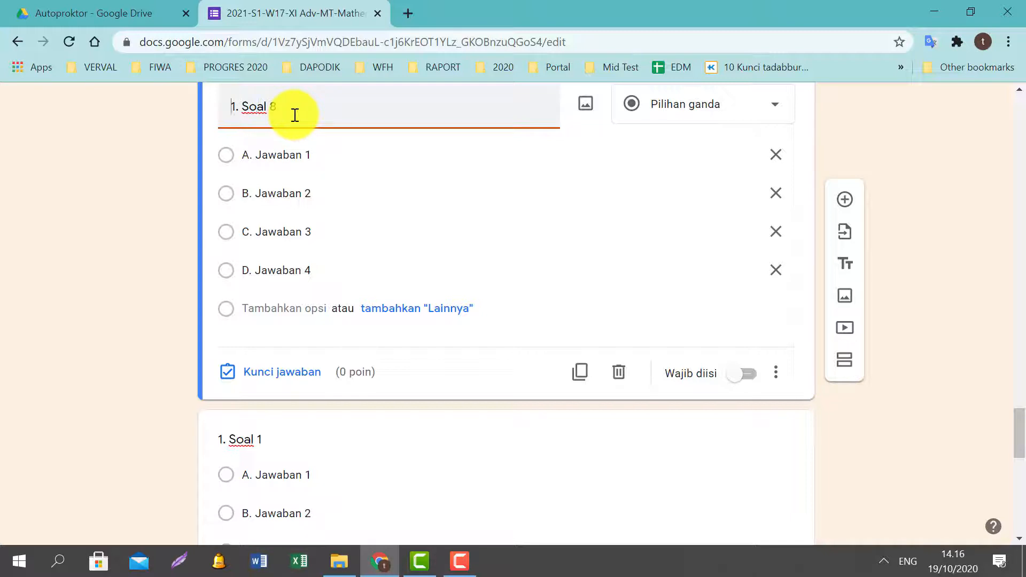
{"action": "key", "text": "Delete"}
{"action": "type", "text": "8"}
{"action": "scroll", "coordinate": [302, 253], "scroll_direction": "down", "scroll_amount": 5}
{"action": "left_click", "coordinate": [286, 204]}
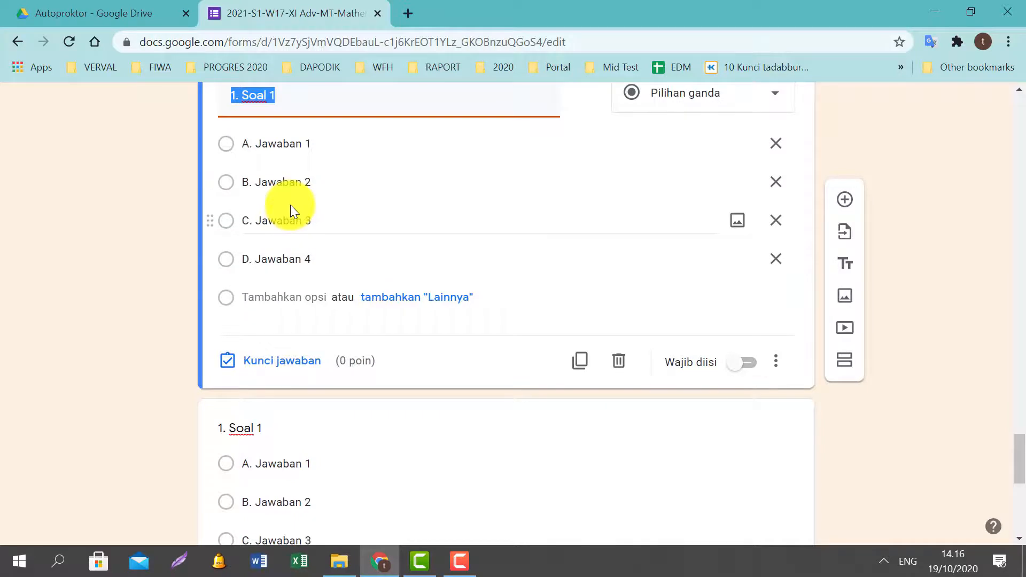
{"action": "key", "text": "End"}
{"action": "key", "text": "BackSpace"}
{"action": "type", "text": "9"}
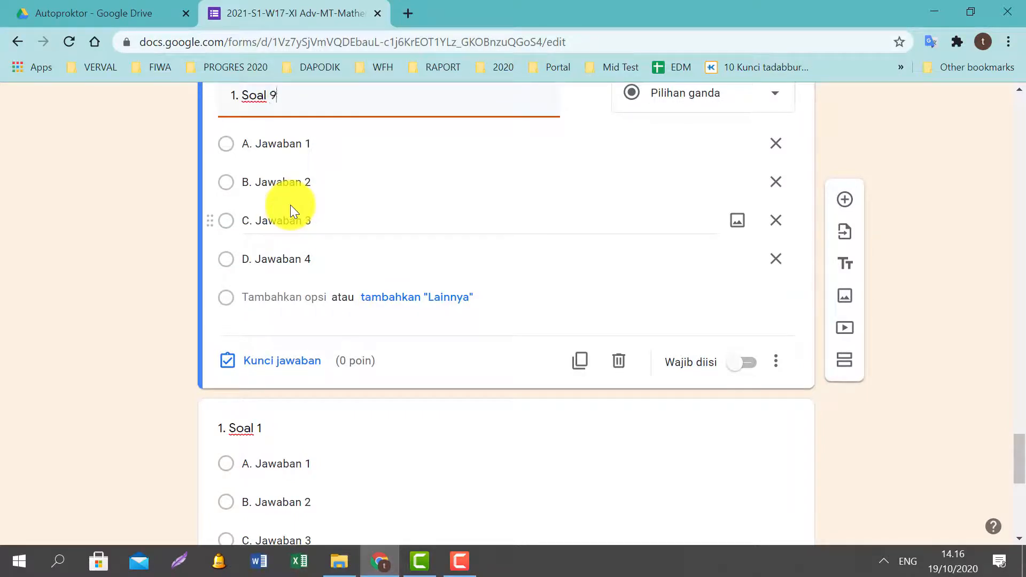
{"action": "key", "text": "Left"}
{"action": "key", "text": "Delete"}
{"action": "type", "text": "9"}
Retitle the last copied question '10. Soal 10', just before the Closing section.
{"action": "scroll", "coordinate": [280, 273], "scroll_direction": "down", "scroll_amount": 5}
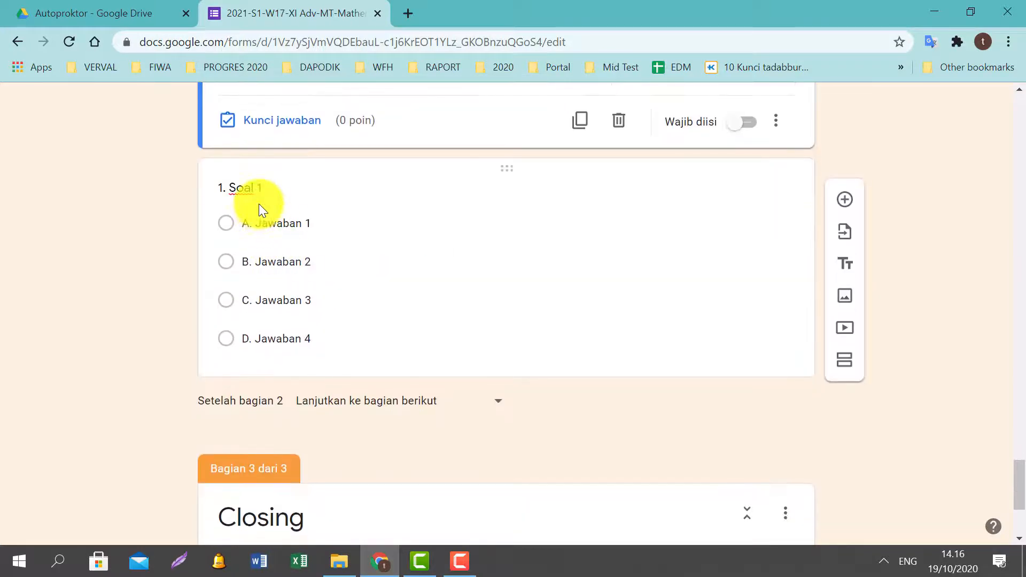
{"action": "left_click", "coordinate": [259, 204]}
{"action": "left_click", "coordinate": [304, 100]}
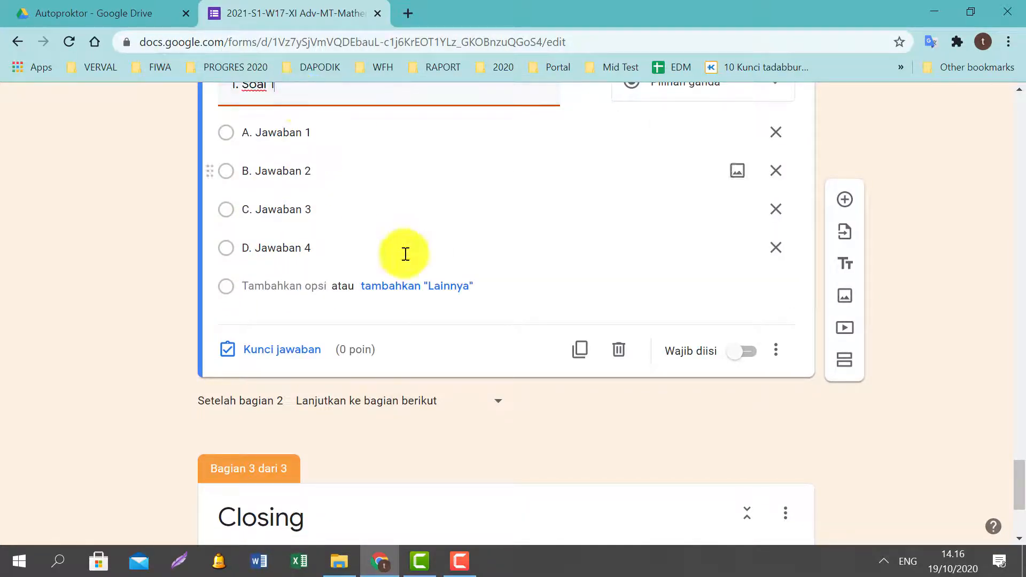
{"action": "scroll", "coordinate": [426, 282], "scroll_direction": "up", "scroll_amount": 3}
{"action": "key", "text": "BackSpace"}
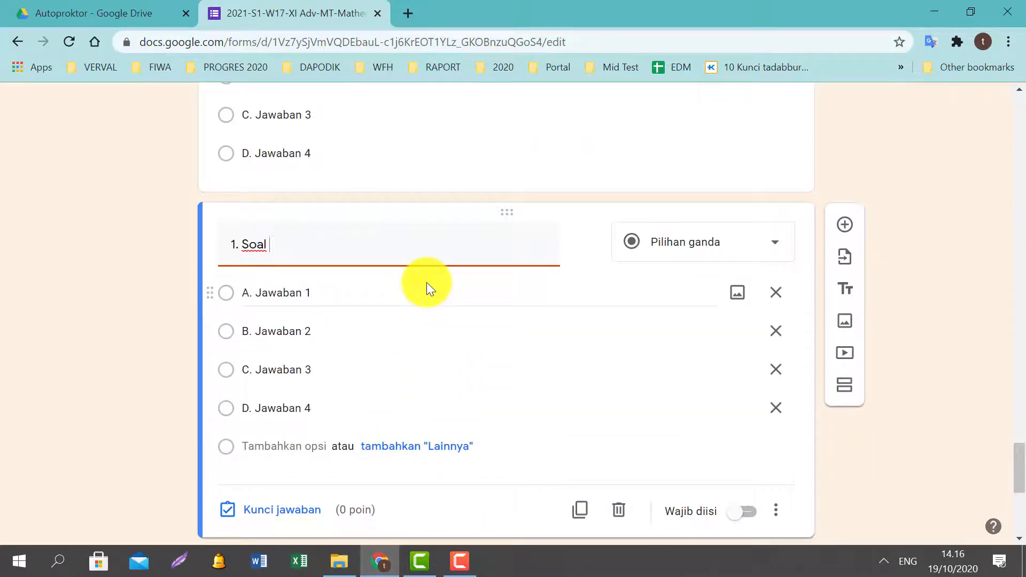
{"action": "type", "text": "10"}
{"action": "key", "text": "Home"}
{"action": "type", "text": "0"}
{"action": "scroll", "coordinate": [529, 282], "scroll_direction": "down", "scroll_amount": 1}
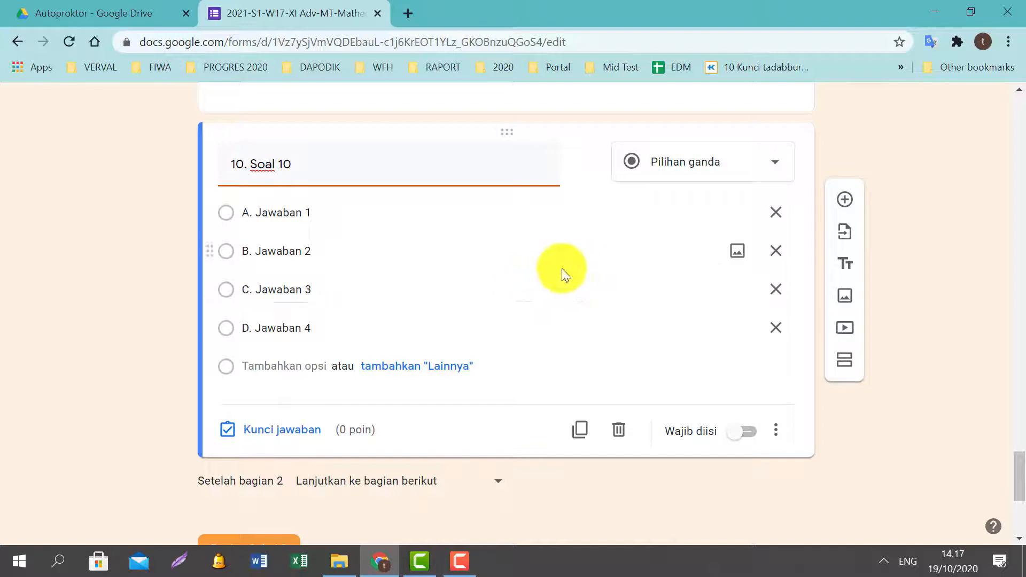
{"action": "scroll", "coordinate": [561, 268], "scroll_direction": "down", "scroll_amount": 2}
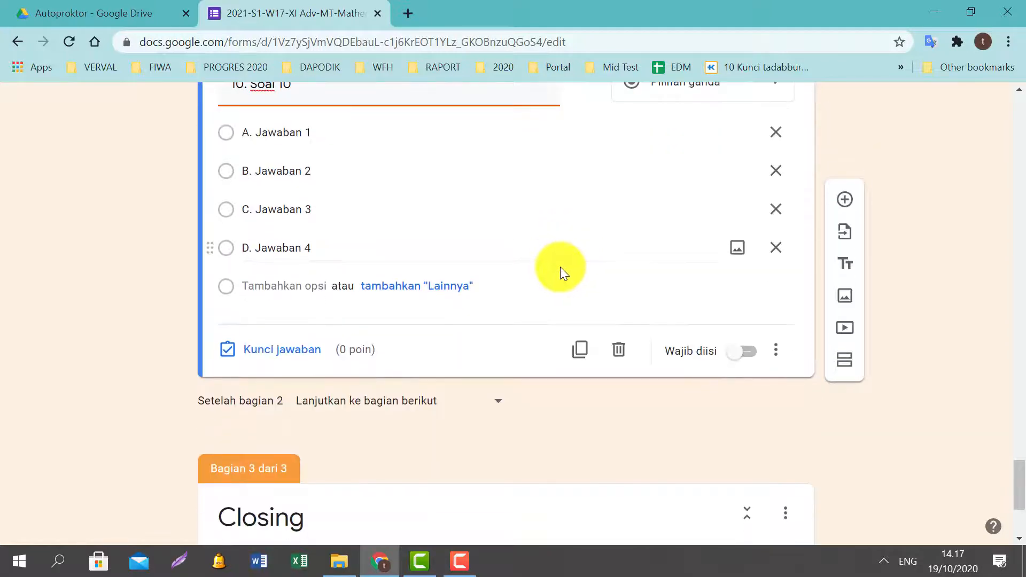
Add a new section after question 10 and title it 'Soal Esai'.
{"action": "left_click", "coordinate": [842, 366]}
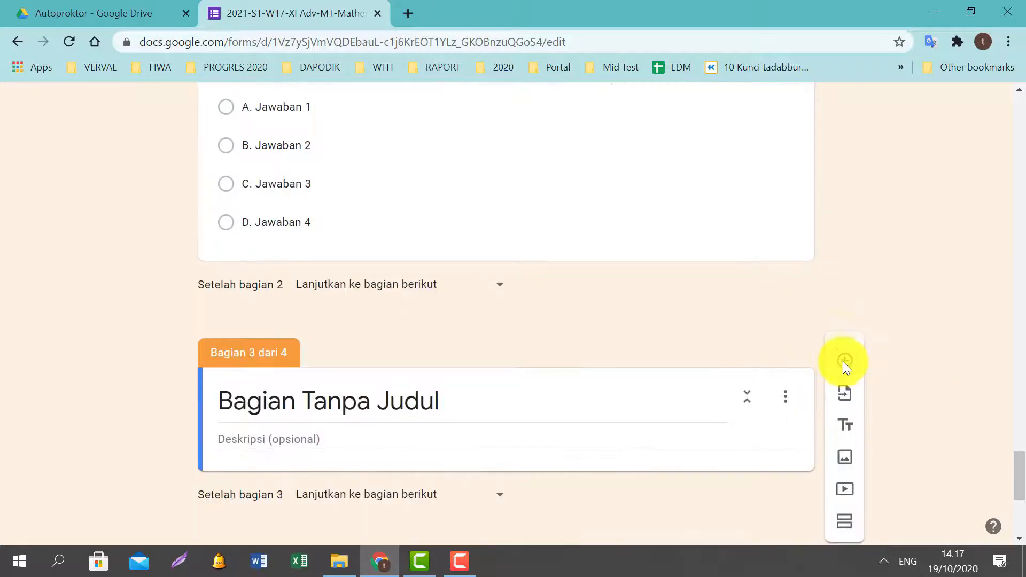
{"action": "scroll", "coordinate": [356, 420], "scroll_direction": "up", "scroll_amount": 2}
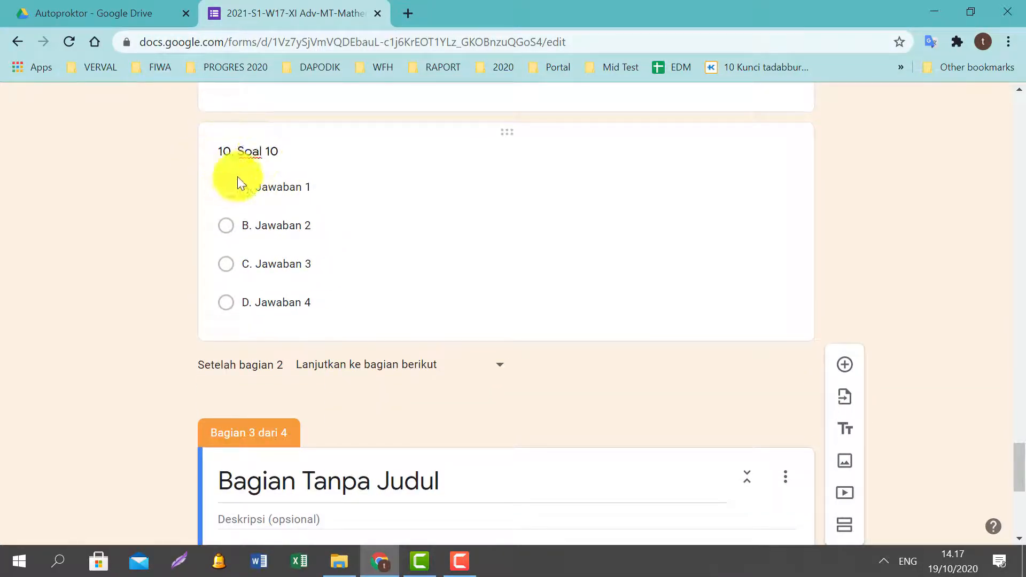
{"action": "scroll", "coordinate": [353, 286], "scroll_direction": "down", "scroll_amount": 5}
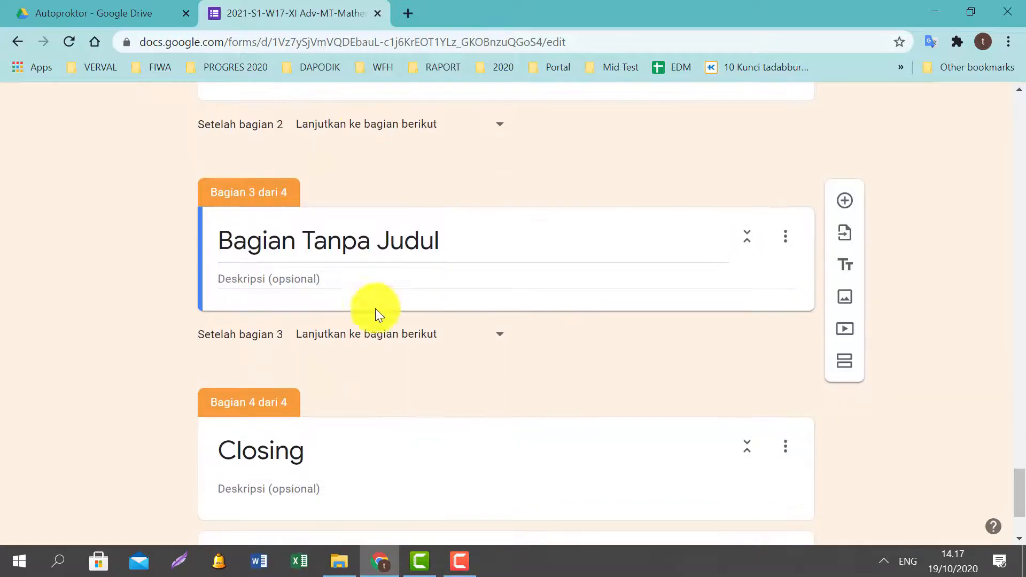
{"action": "left_click", "coordinate": [422, 236]}
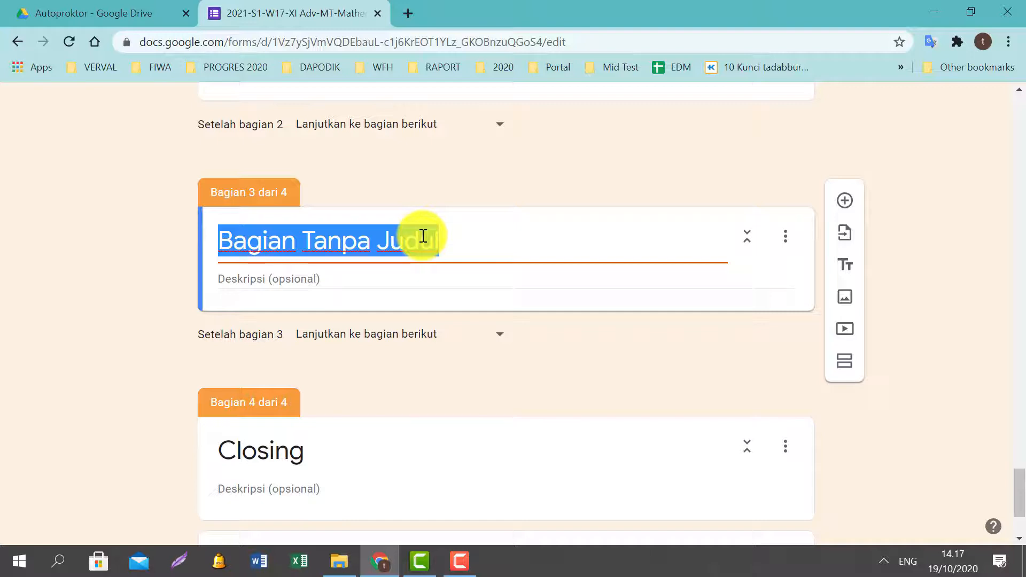
{"action": "key", "text": "BackSpace"}
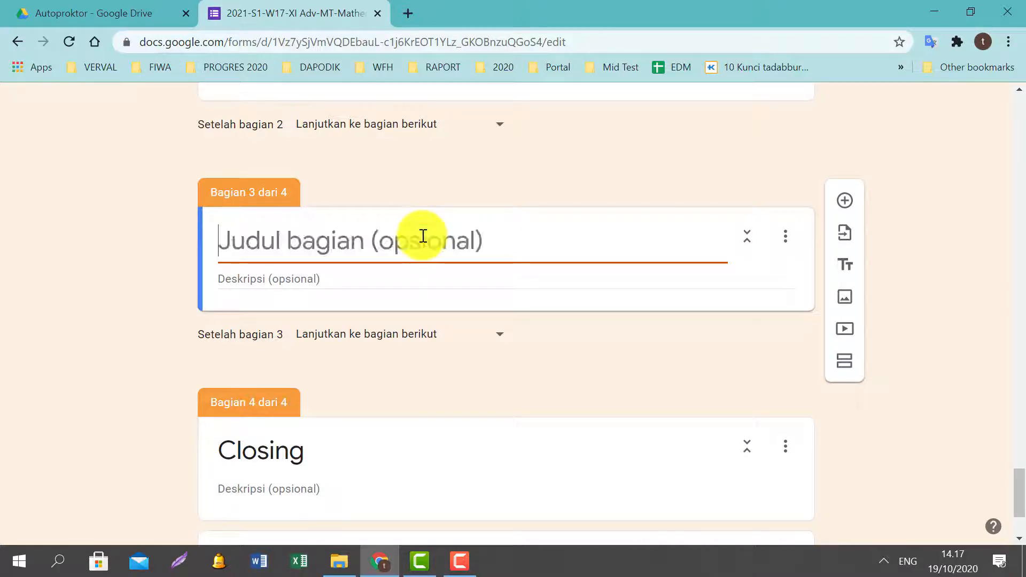
{"action": "type", "text": "Soa"}
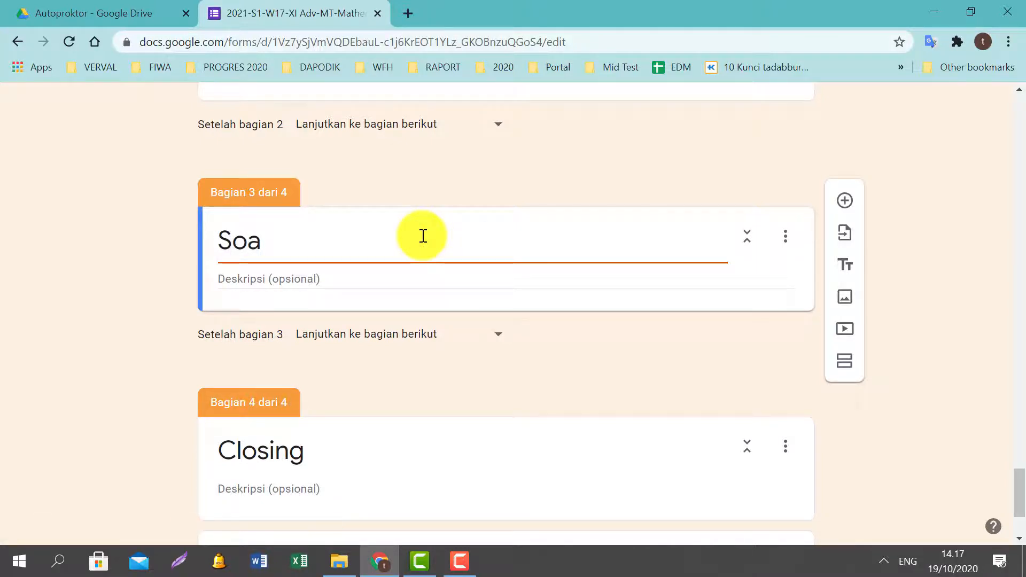
{"action": "type", "text": "l Esai"}
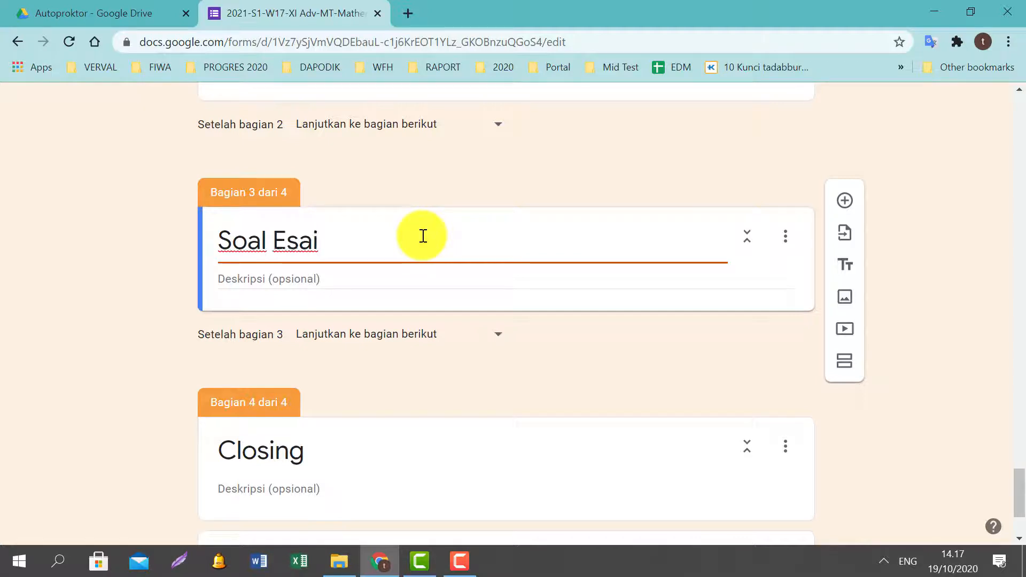
Describe the section as 'Jawablah pertanyaan berikut ini dengan baik dan benar' and add a question.
{"action": "key", "text": "Tab"}
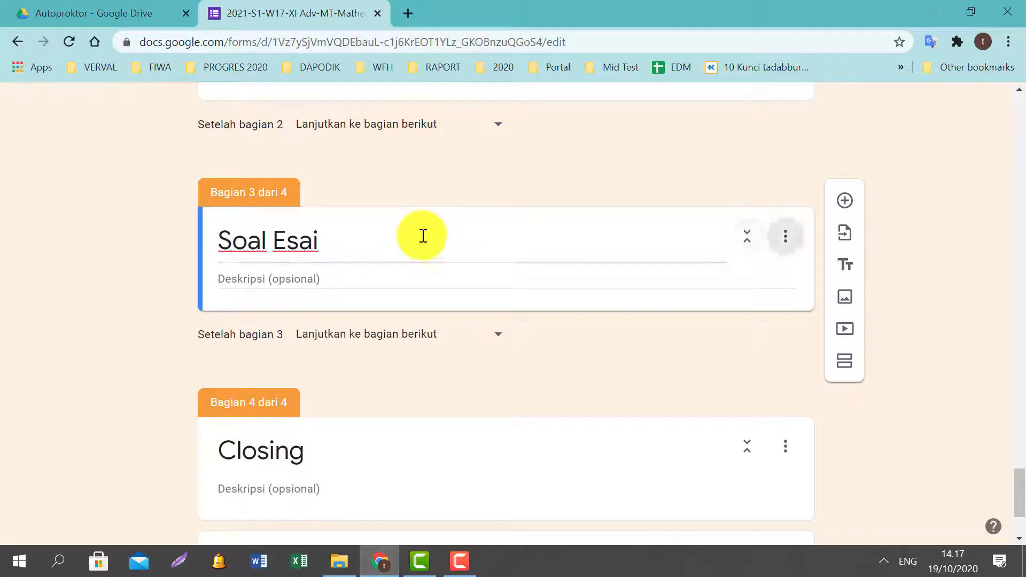
{"action": "type", "text": "Jawab"}
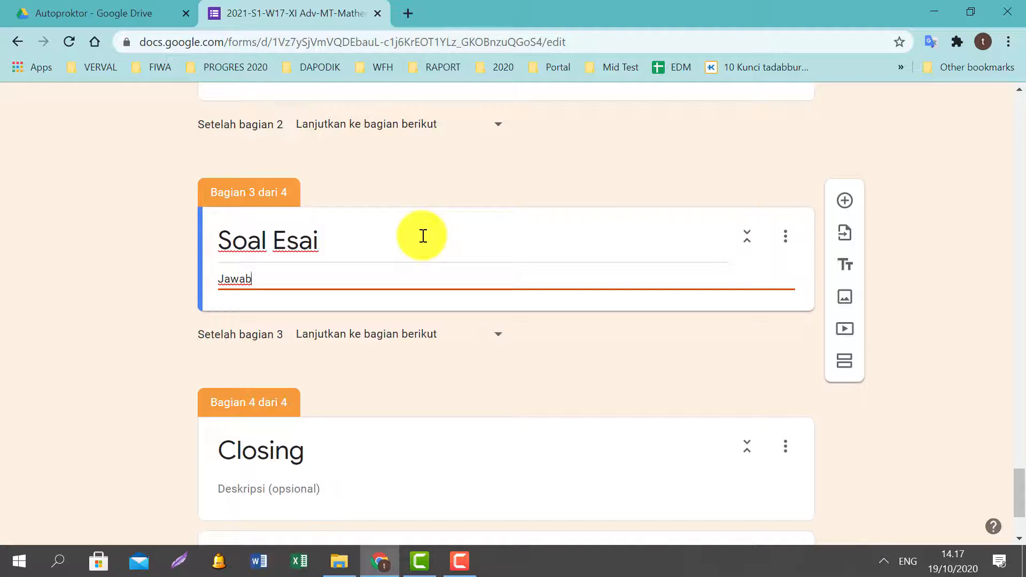
{"action": "type", "text": "lah pertanyaan"}
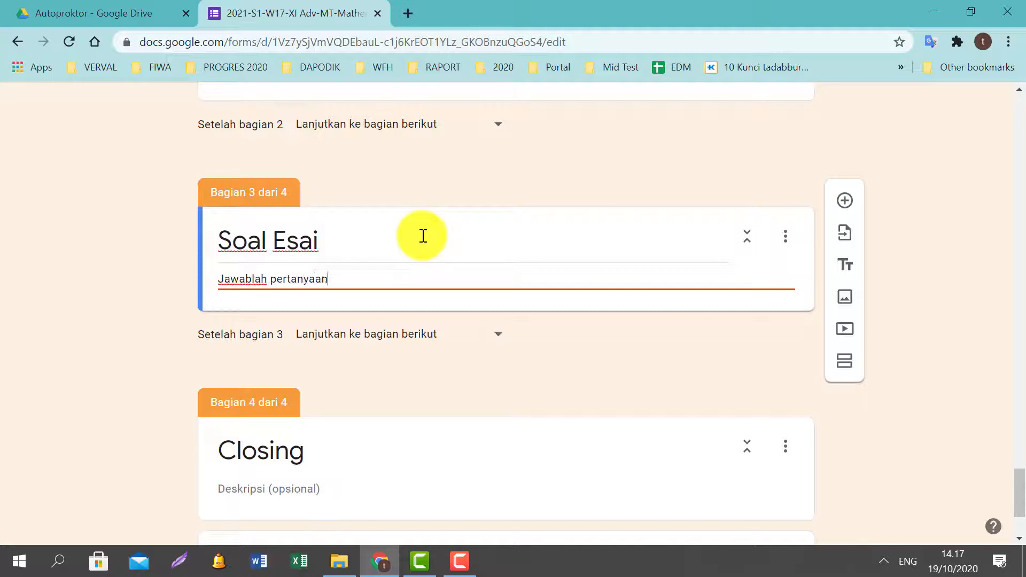
{"action": "type", "text": " berikut ibi"}
{"action": "key", "text": "BackSpace"}
{"action": "key", "text": "BackSpace"}
{"action": "type", "text": "ni dengan baik "}
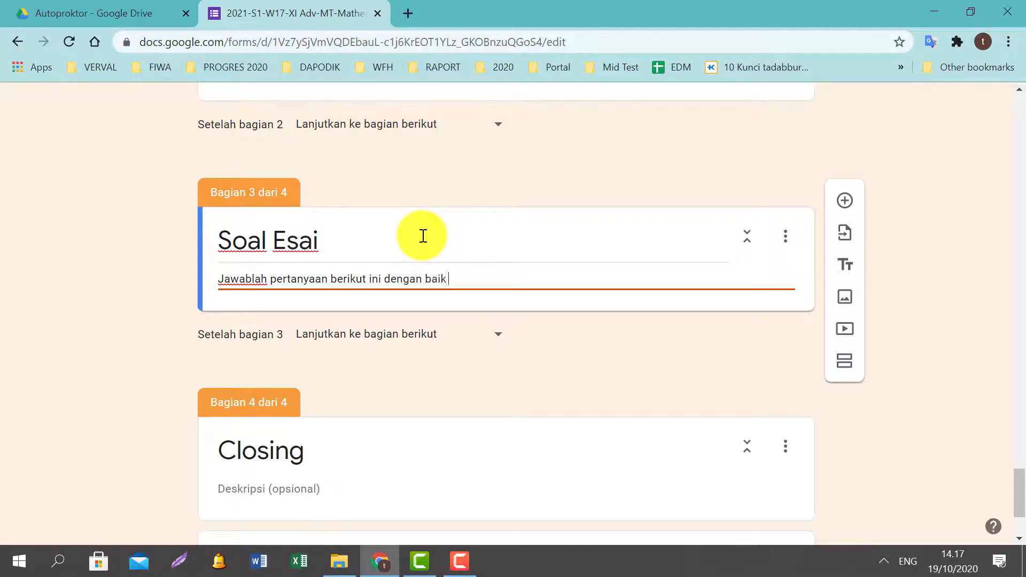
{"action": "type", "text": "dan benar"}
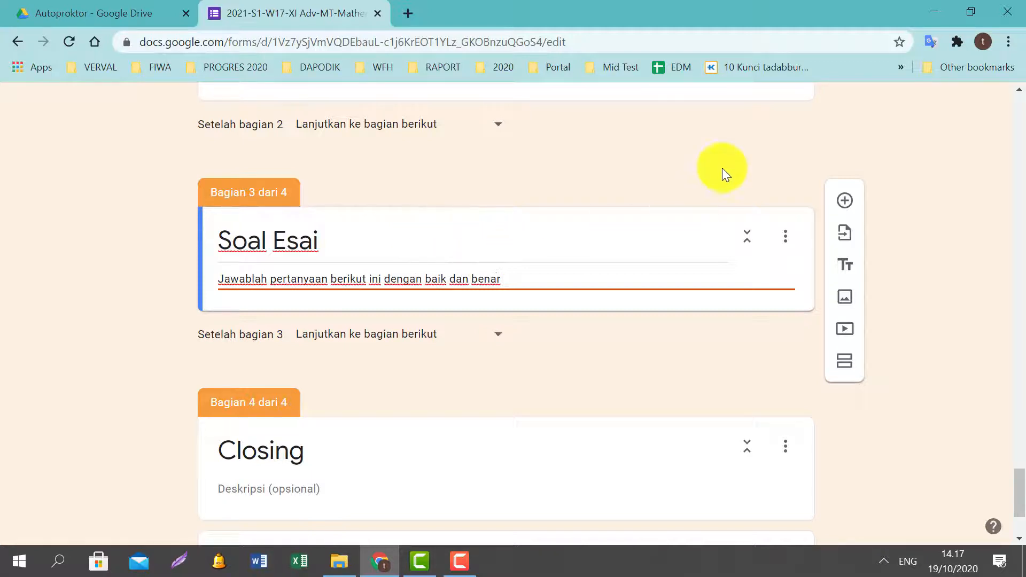
{"action": "left_click", "coordinate": [851, 207]}
Make the new question a Paragraf titled '1. Soalnya adalah . . . . ?' and duplicate it.
{"action": "scroll", "coordinate": [600, 249], "scroll_direction": "down", "scroll_amount": 4}
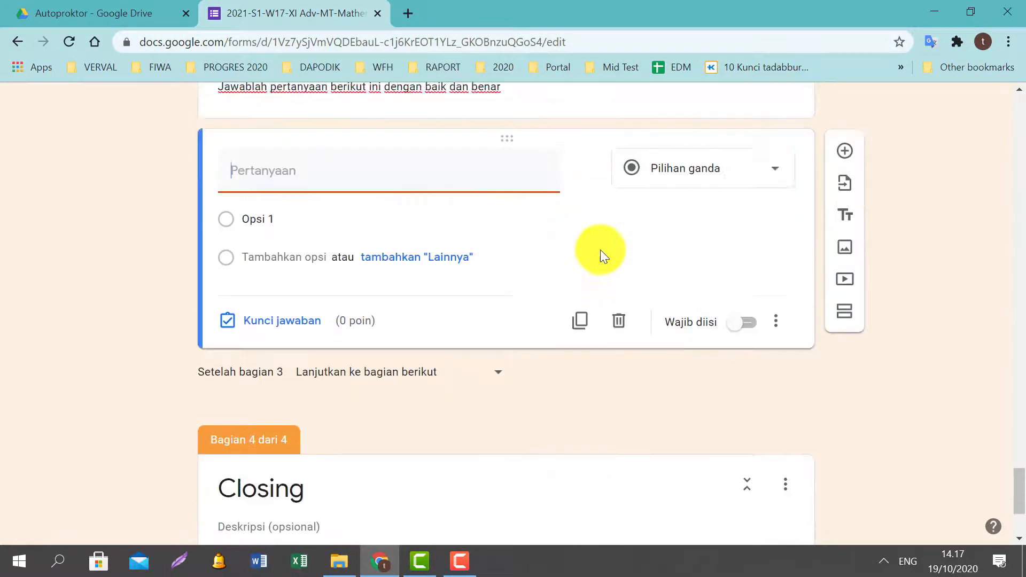
{"action": "left_click", "coordinate": [779, 206]}
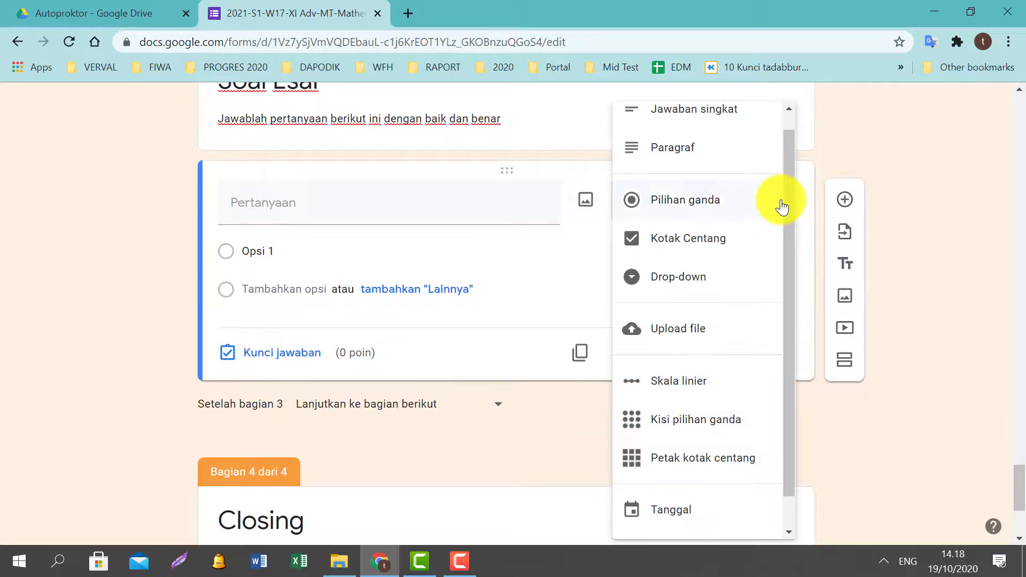
{"action": "scroll", "coordinate": [694, 177], "scroll_direction": "up", "scroll_amount": 1}
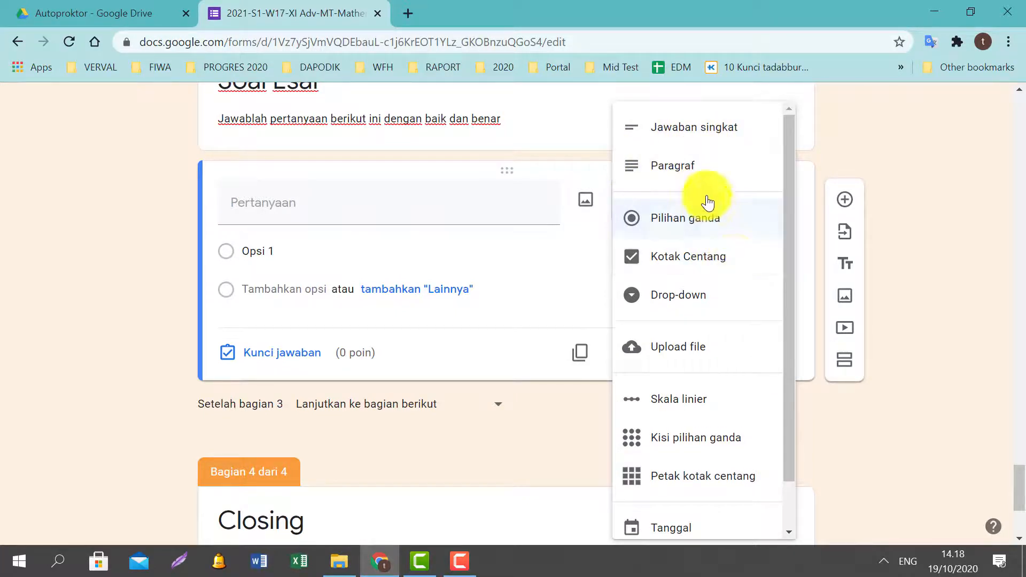
{"action": "left_click", "coordinate": [687, 175]}
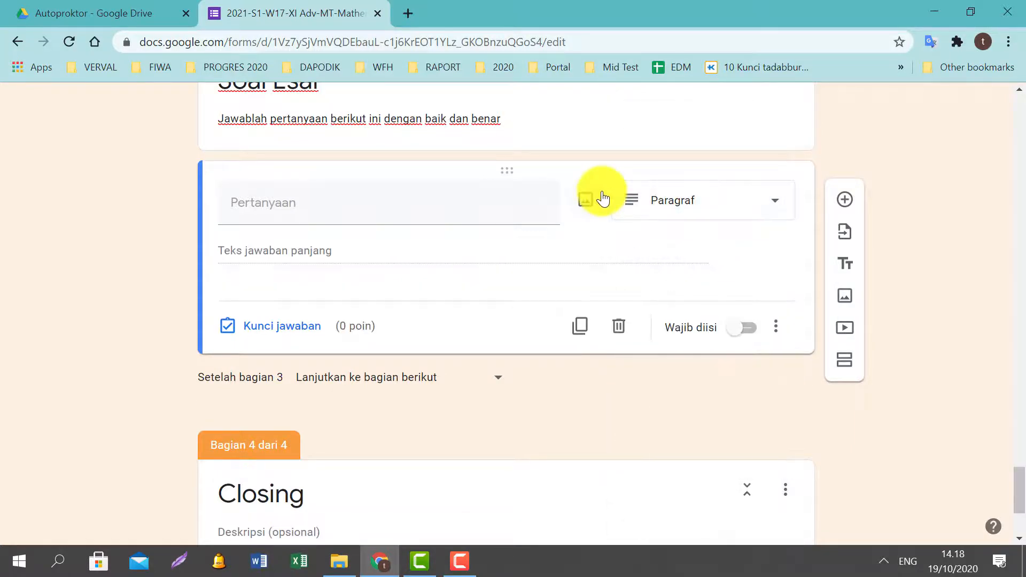
{"action": "left_click", "coordinate": [240, 207]}
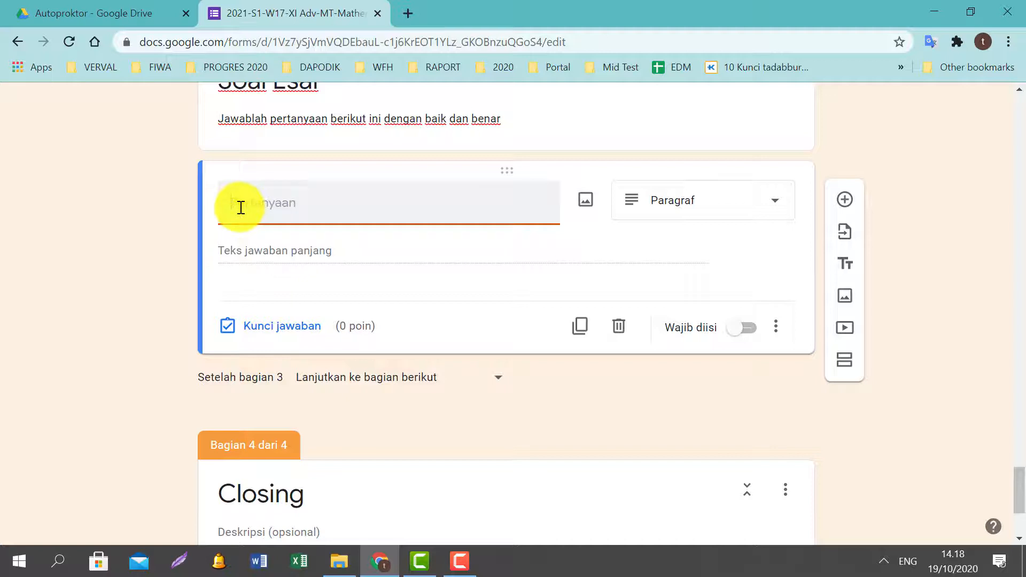
{"action": "type", "text": "1. Soalnya adalah . . "}
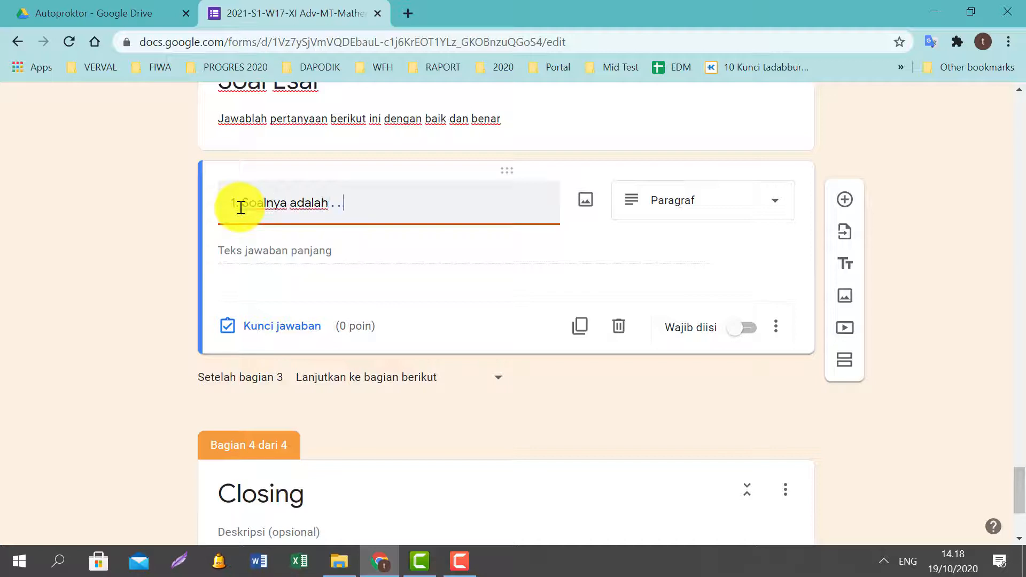
{"action": "type", "text": ". . >"}
{"action": "left_click", "coordinate": [584, 326]}
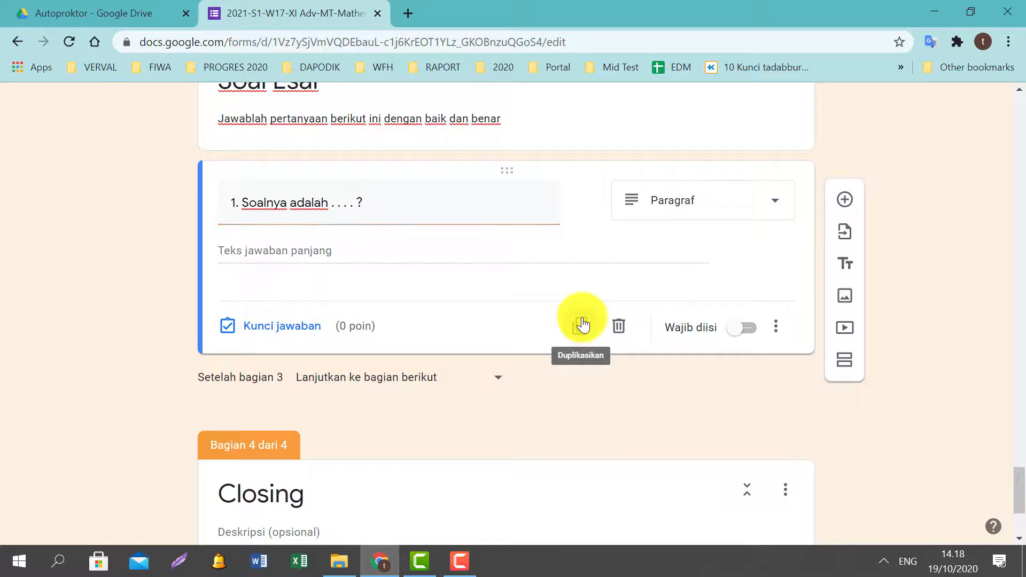
Renumber the copy to question 2 and make it a Paragraf question.
{"action": "left_click", "coordinate": [239, 323]}
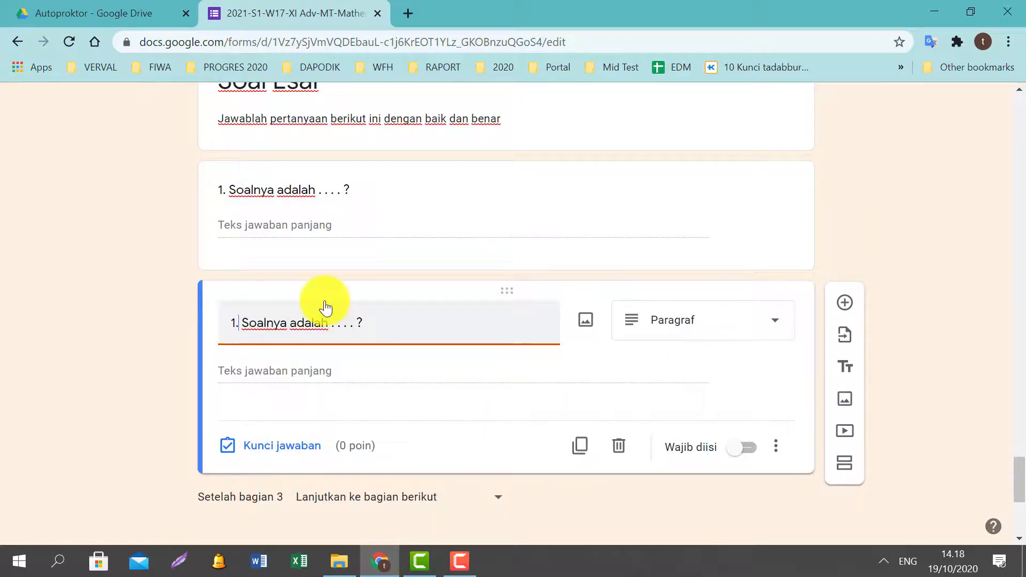
{"action": "key", "text": "BackSpace"}
{"action": "type", "text": "2"}
{"action": "key", "text": "Right"}
{"action": "key", "text": "Right"}
{"action": "key", "text": "Right"}
{"action": "key", "text": "Right"}
{"action": "key", "text": "Right"}
{"action": "key", "text": "Right"}
{"action": "key", "text": "Right"}
{"action": "key", "text": "Right"}
{"action": "key", "text": "Right"}
{"action": "key", "text": "Right"}
{"action": "key", "text": "Right"}
{"action": "key", "text": "Right"}
{"action": "key", "text": "Right"}
{"action": "key", "text": "Right"}
{"action": "key", "text": "Right"}
{"action": "key", "text": "Right"}
{"action": "key", "text": "Right"}
{"action": "key", "text": "Right"}
{"action": "key", "text": "Right"}
{"action": "key", "text": "Right"}
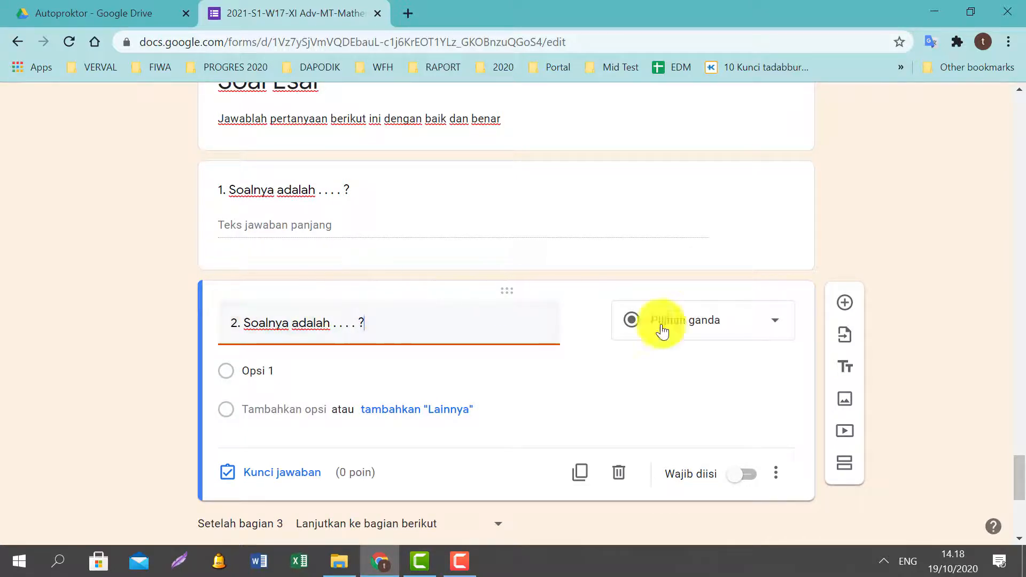
{"action": "left_click", "coordinate": [774, 326]}
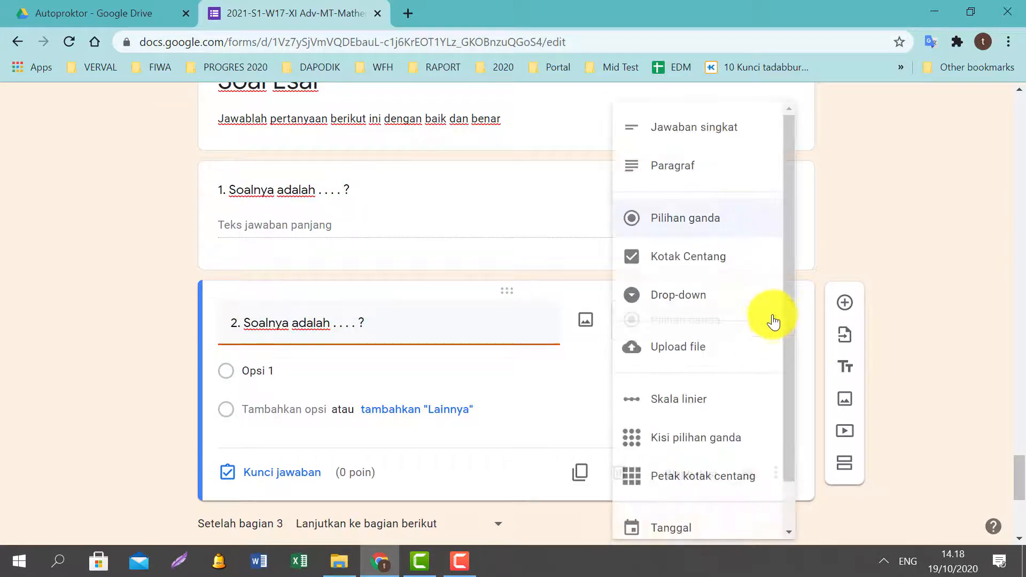
{"action": "left_click", "coordinate": [690, 174]}
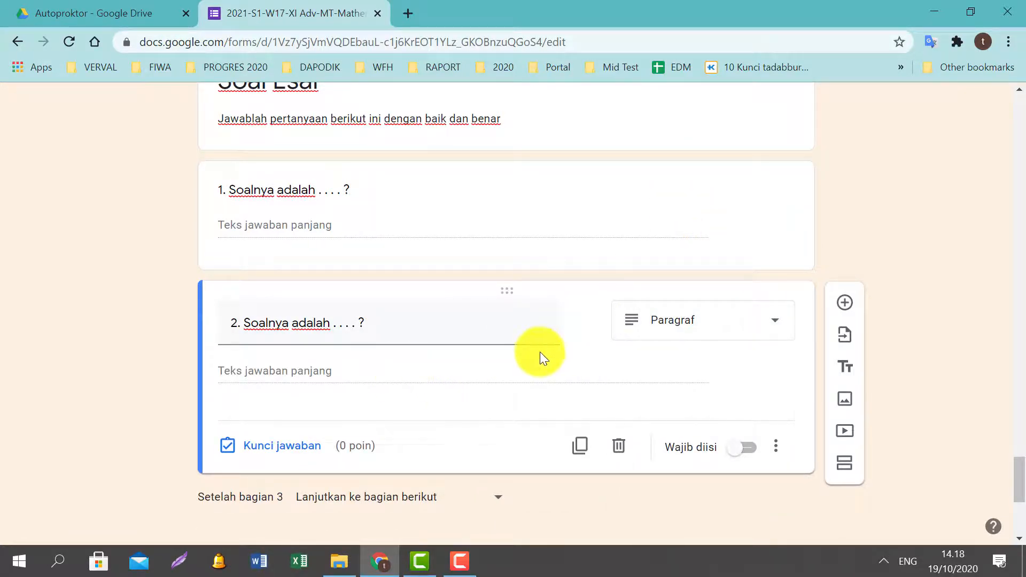
{"action": "scroll", "coordinate": [540, 352], "scroll_direction": "down", "scroll_amount": 1}
{"action": "left_click", "coordinate": [776, 235]}
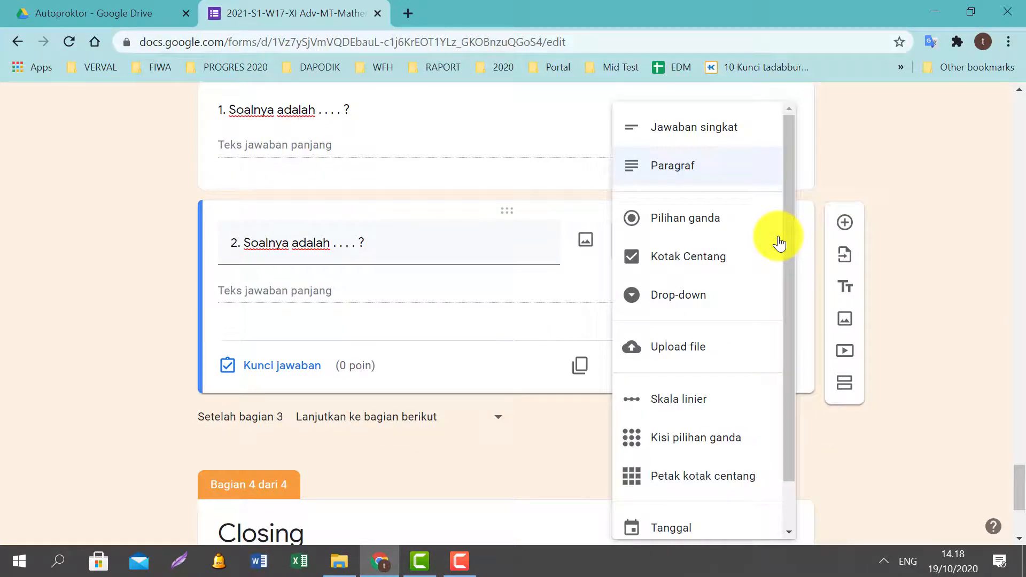
{"action": "left_click", "coordinate": [105, 302]}
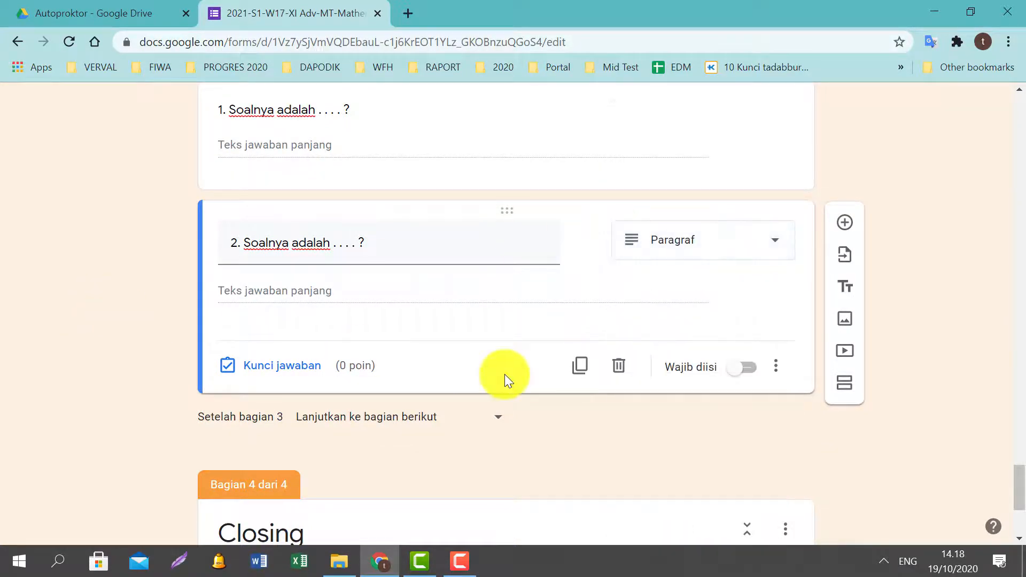
Duplicate it into question 3 as a Paragraf question.
{"action": "left_click", "coordinate": [579, 369]}
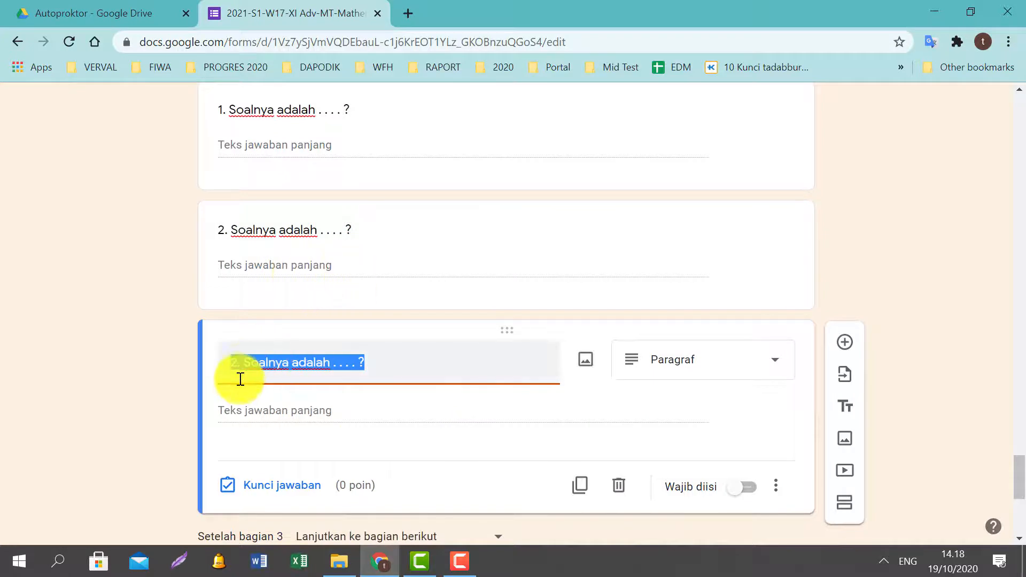
{"action": "left_click", "coordinate": [239, 362]}
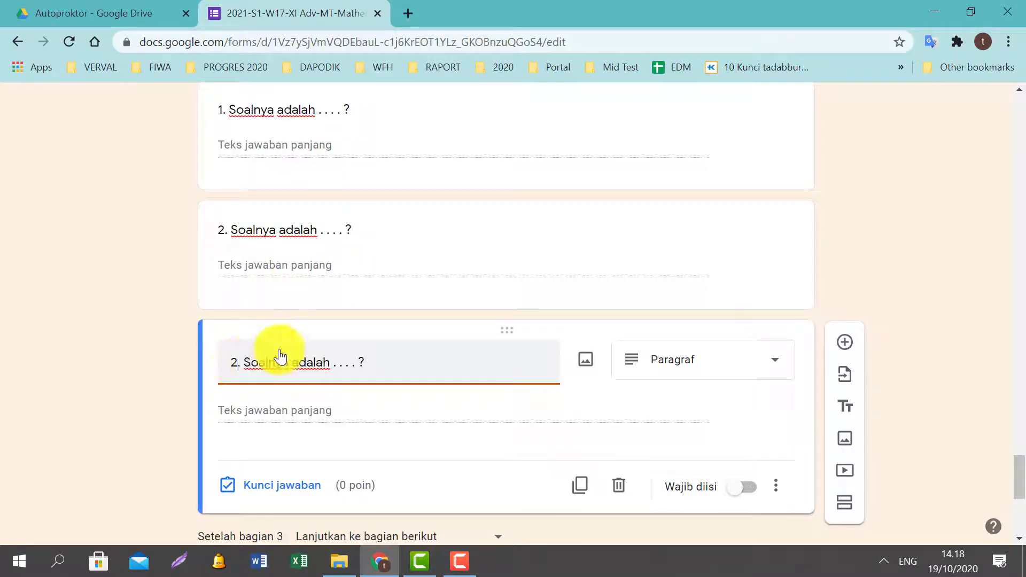
{"action": "key", "text": "BackSpace"}
{"action": "type", "text": "3"}
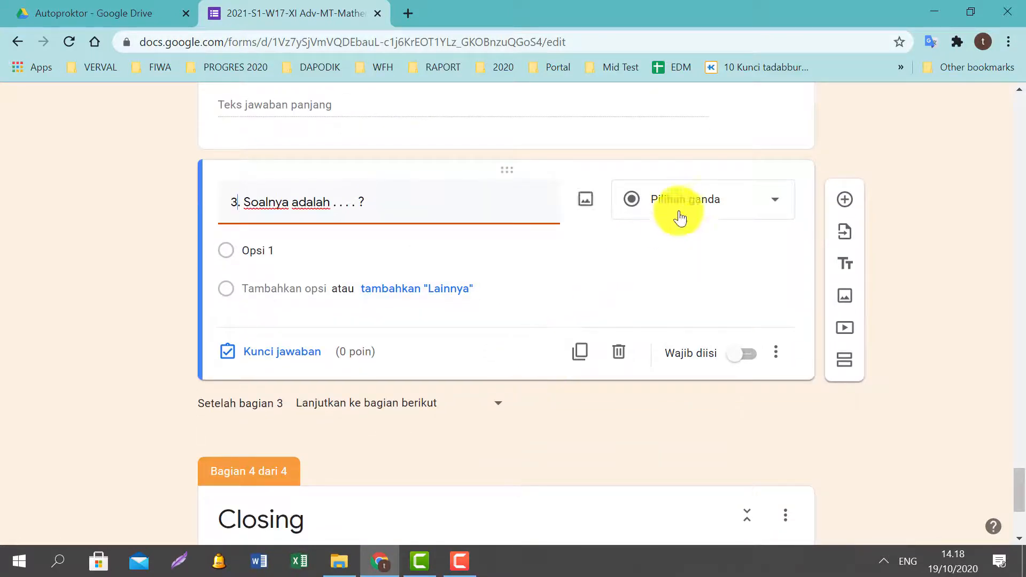
{"action": "left_click", "coordinate": [680, 218]}
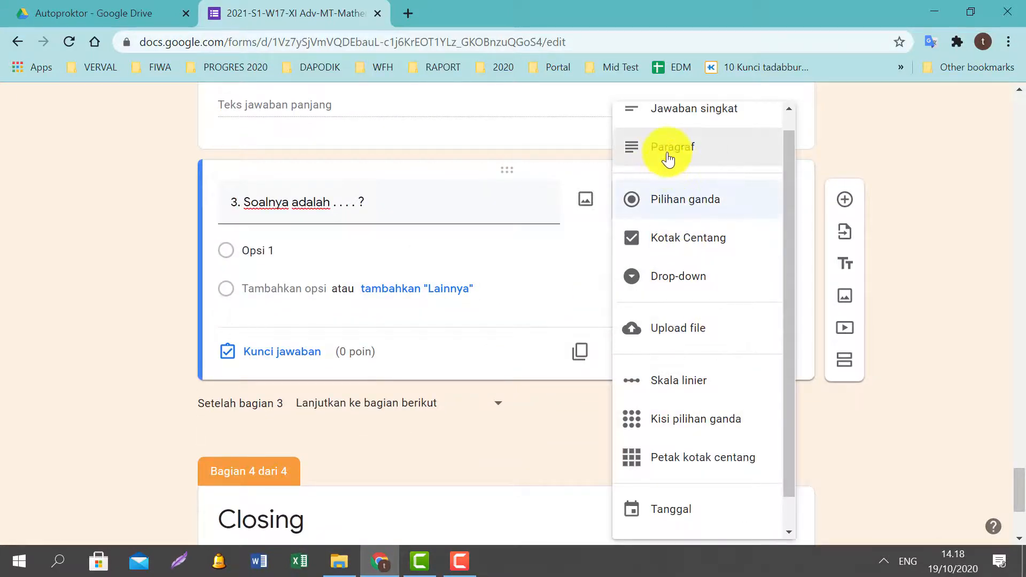
{"action": "left_click", "coordinate": [668, 155]}
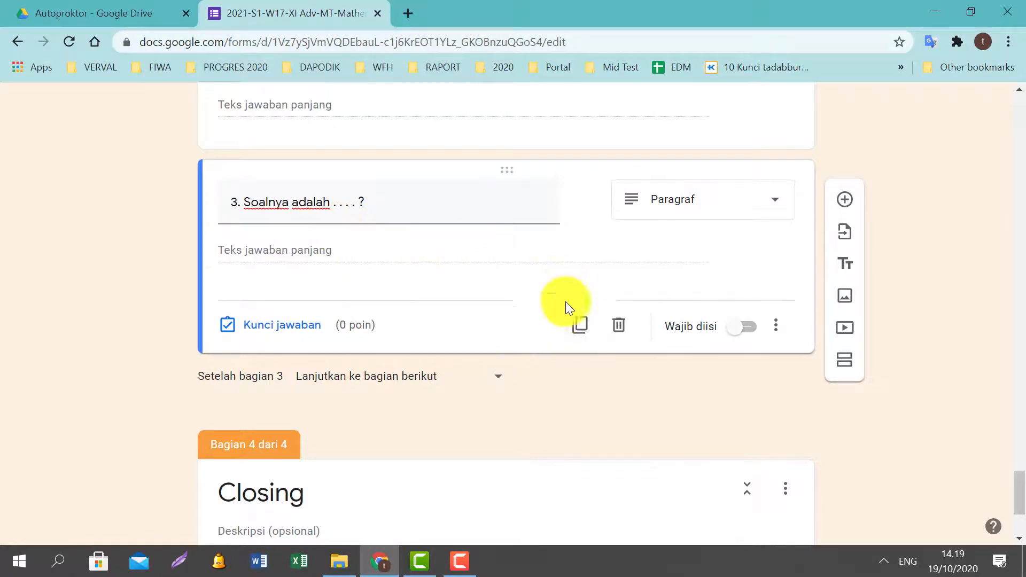
Duplicate again into question 4 and set it to Paragraf.
{"action": "left_click", "coordinate": [579, 325]}
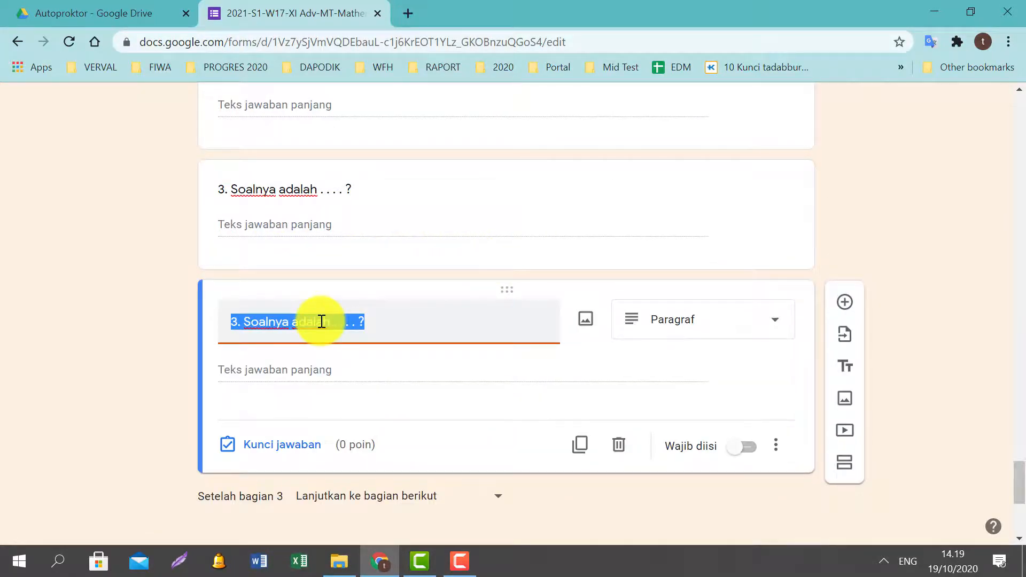
{"action": "key", "text": "Right"}
{"action": "key", "text": "Left"}
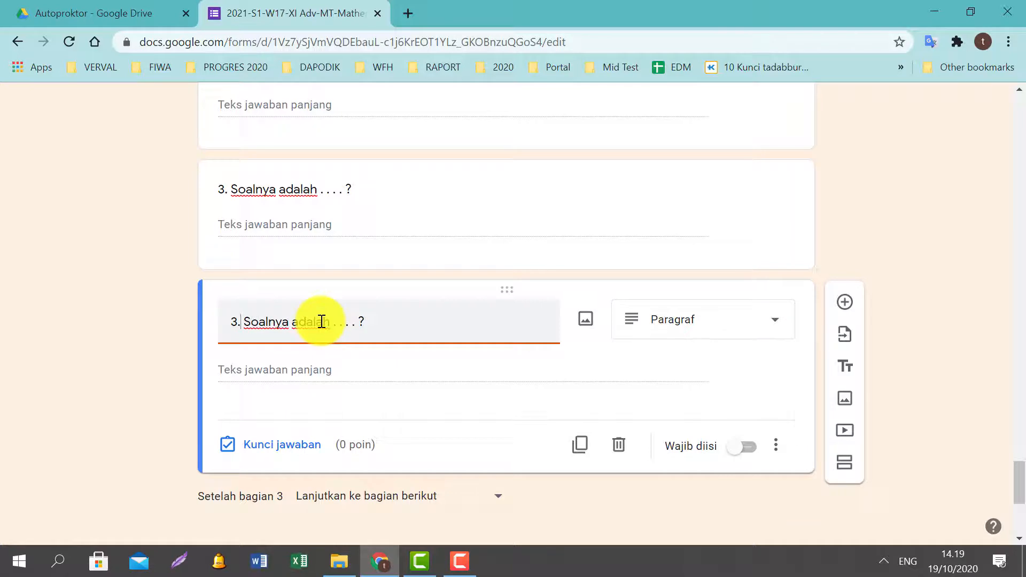
{"action": "key", "text": "Left"}
{"action": "key", "text": "BackSpace"}
{"action": "type", "text": "4"}
{"action": "scroll", "coordinate": [534, 288], "scroll_direction": "down", "scroll_amount": 2}
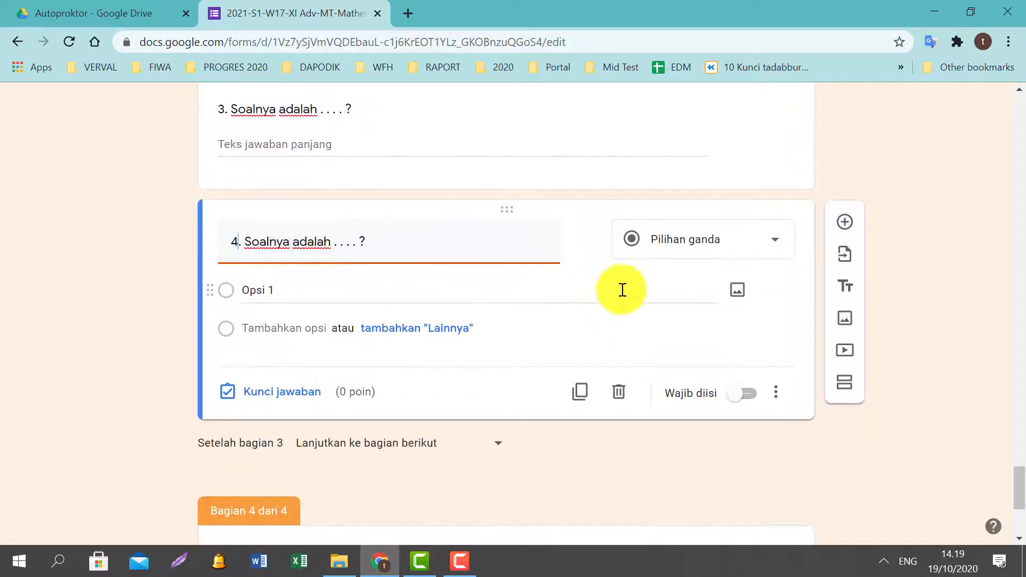
{"action": "scroll", "coordinate": [732, 246], "scroll_direction": "down", "scroll_amount": 2}
{"action": "left_click", "coordinate": [775, 160]}
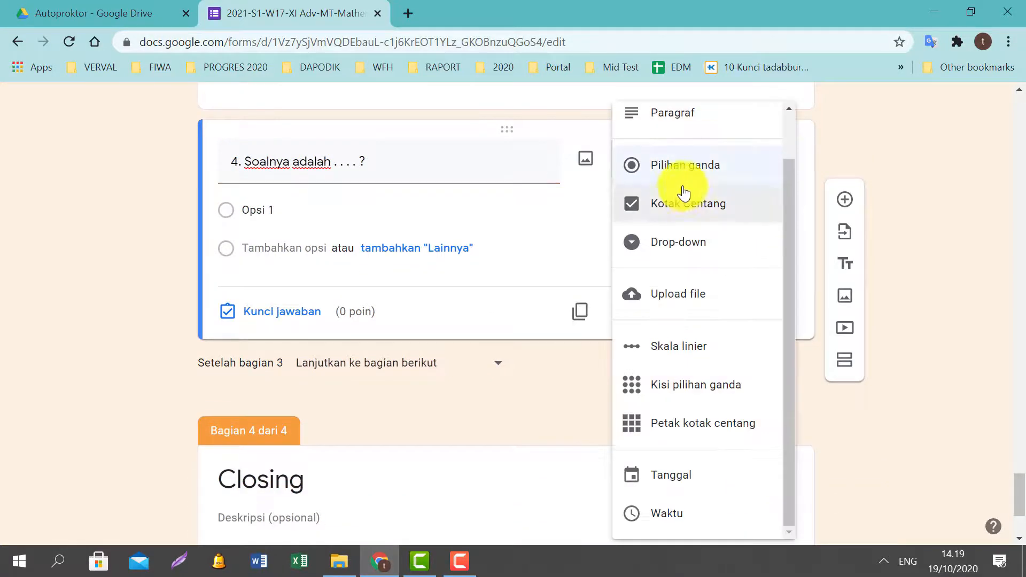
{"action": "left_click", "coordinate": [672, 114]}
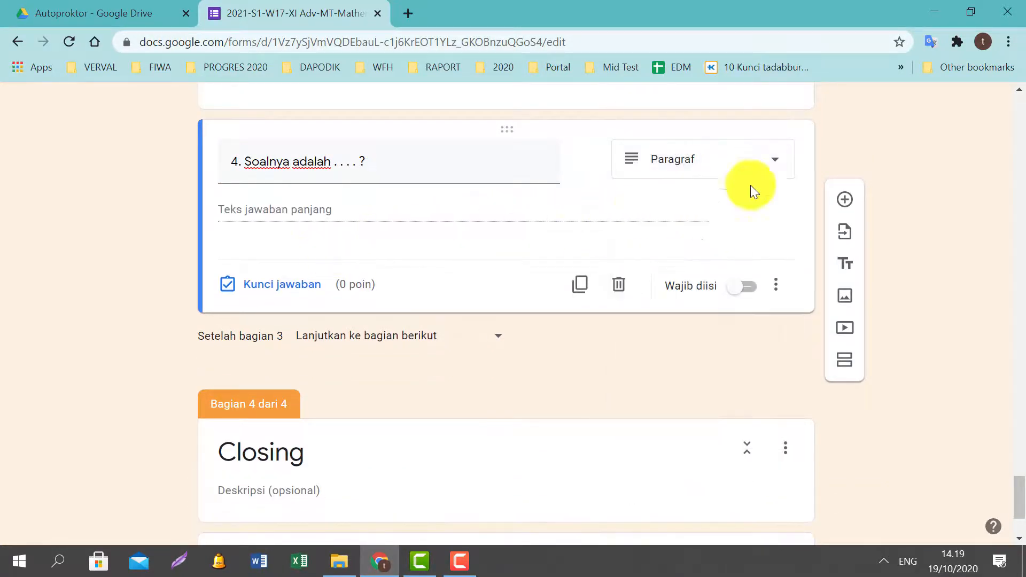
Duplicate question 4 and renumber the copy to 5.
{"action": "left_click", "coordinate": [580, 283]}
{"action": "left_click", "coordinate": [452, 272]}
{"action": "key", "text": "Left"}
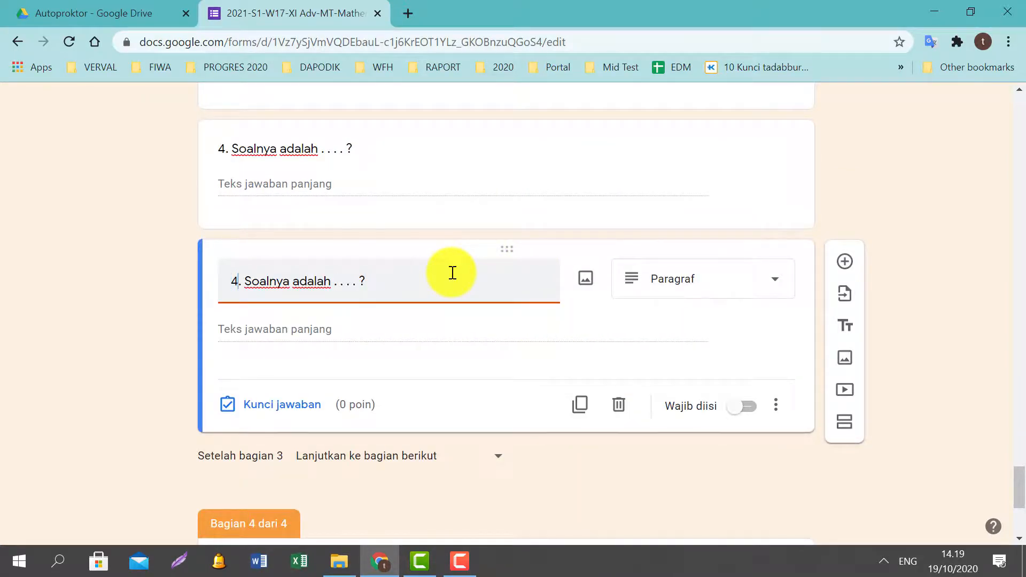
{"action": "key", "text": "BackSpace"}
{"action": "type", "text": "5"}
Turn question 5 into a file-upload question allowing 1 file up to 10 MB.
{"action": "left_click", "coordinate": [783, 276]}
{"action": "scroll", "coordinate": [751, 227], "scroll_direction": "down", "scroll_amount": 1}
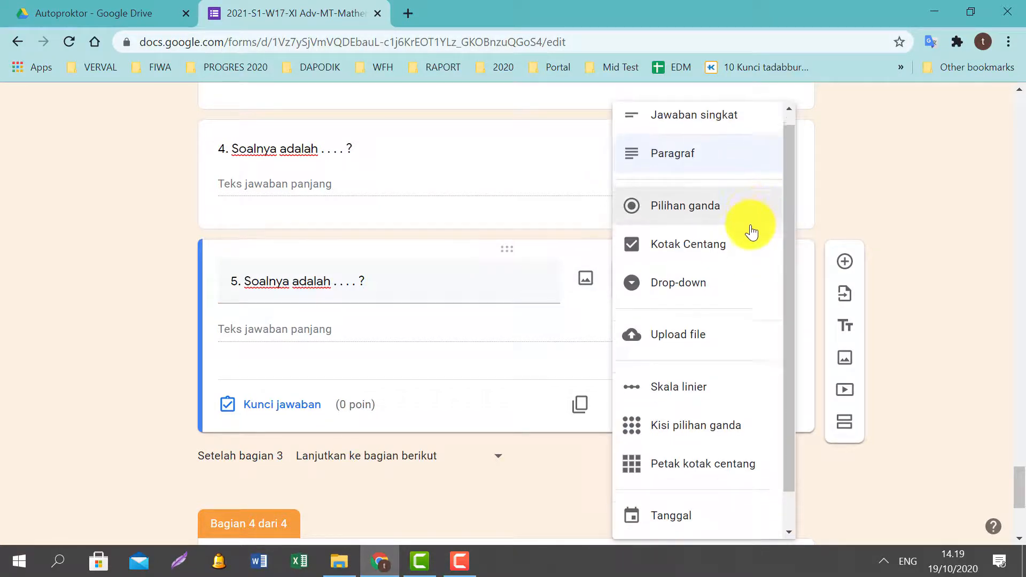
{"action": "scroll", "coordinate": [745, 251], "scroll_direction": "down", "scroll_amount": 1}
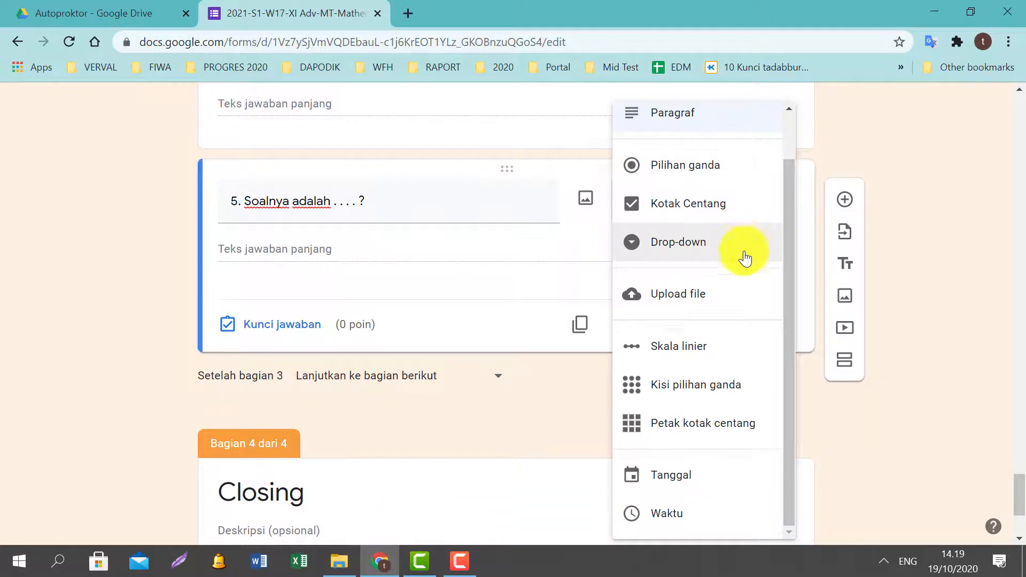
{"action": "left_click", "coordinate": [674, 302]}
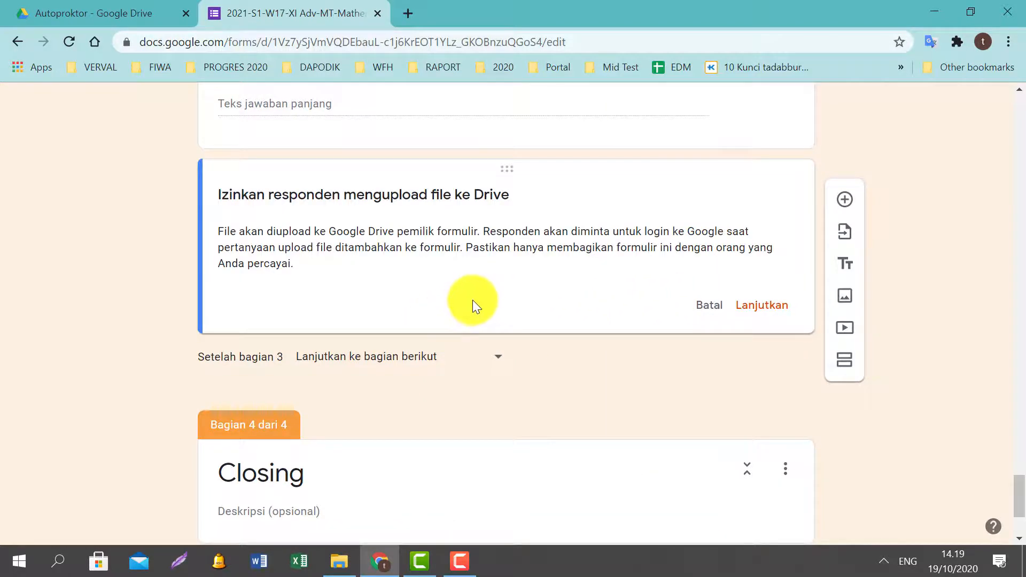
{"action": "left_click", "coordinate": [730, 313]}
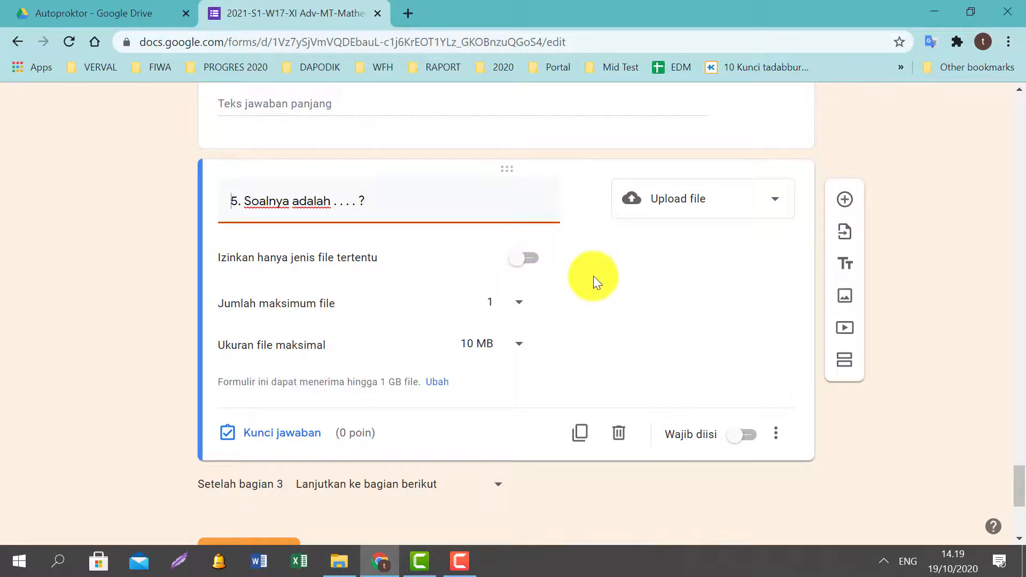
{"action": "scroll", "coordinate": [429, 322], "scroll_direction": "down", "scroll_amount": 1}
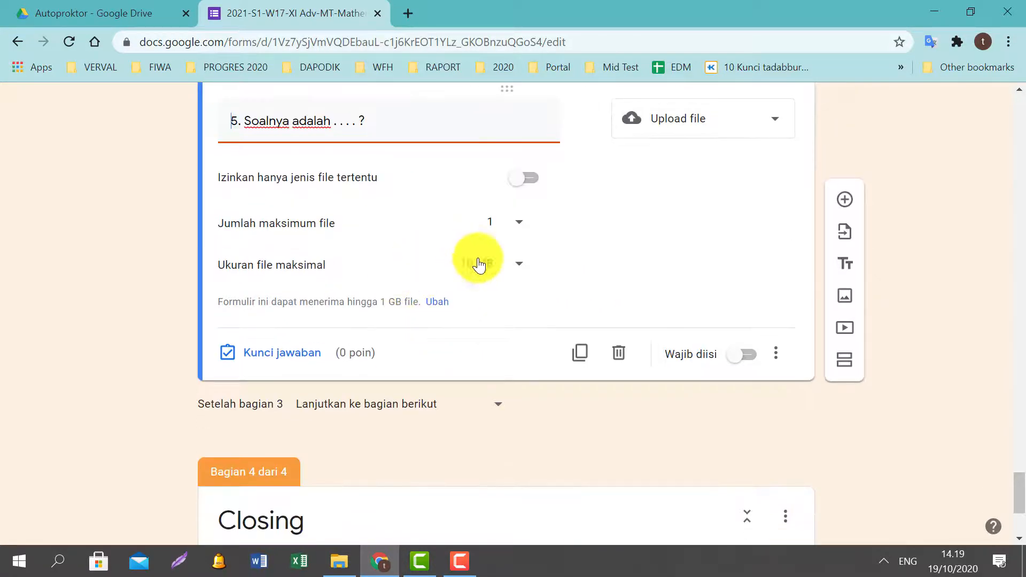
Switch on Wajib diisi for question 5 and scroll back up the form.
{"action": "left_click", "coordinate": [742, 355]}
{"action": "scroll", "coordinate": [757, 326], "scroll_direction": "up", "scroll_amount": 3}
{"action": "scroll", "coordinate": [748, 331], "scroll_direction": "up", "scroll_amount": 2}
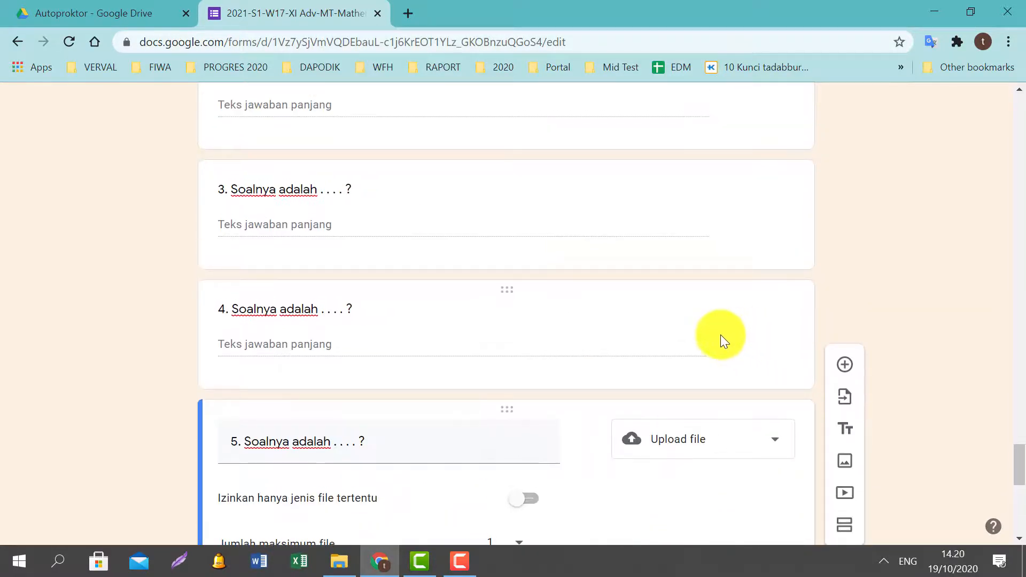
{"action": "scroll", "coordinate": [721, 335], "scroll_direction": "down", "scroll_amount": 5}
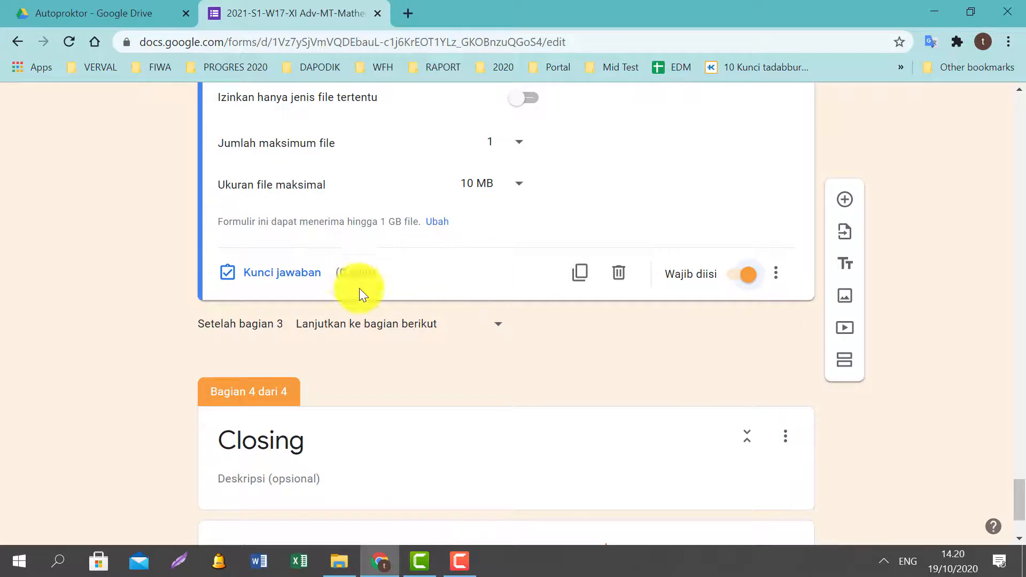
{"action": "scroll", "coordinate": [402, 278], "scroll_direction": "down", "scroll_amount": 2}
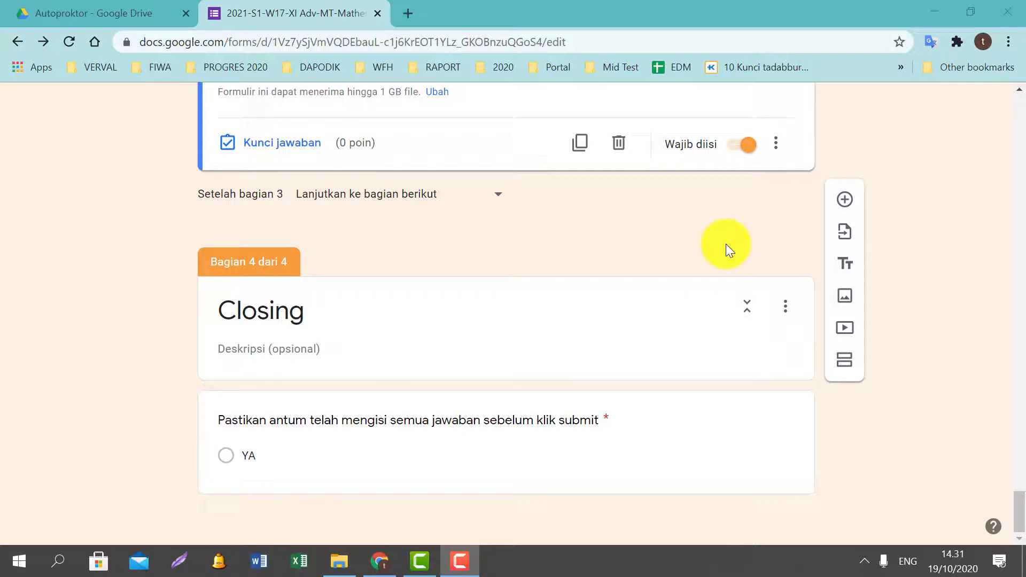
{"action": "scroll", "coordinate": [726, 236], "scroll_direction": "up", "scroll_amount": 20}
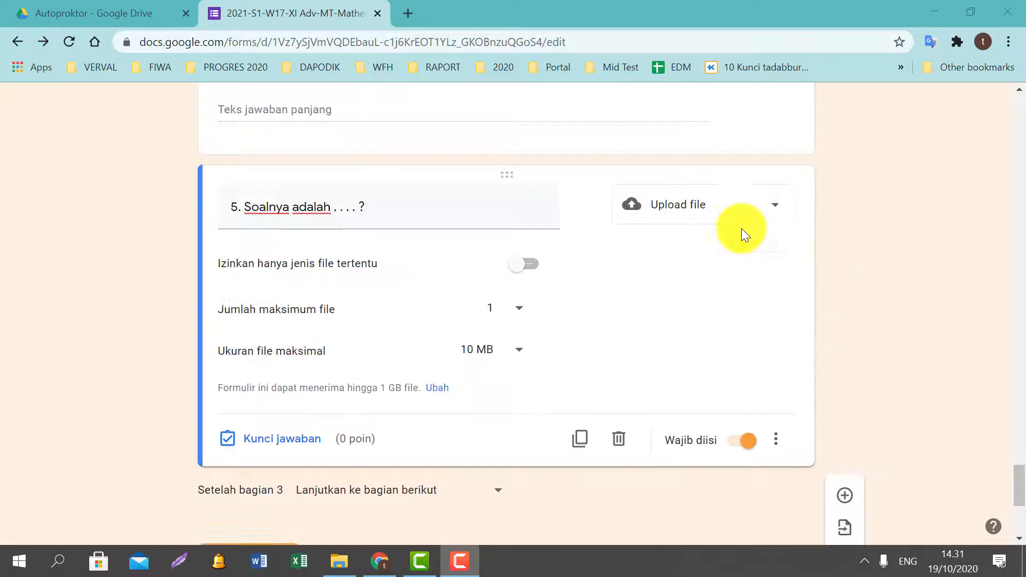
{"action": "scroll", "coordinate": [740, 223], "scroll_direction": "up", "scroll_amount": 20}
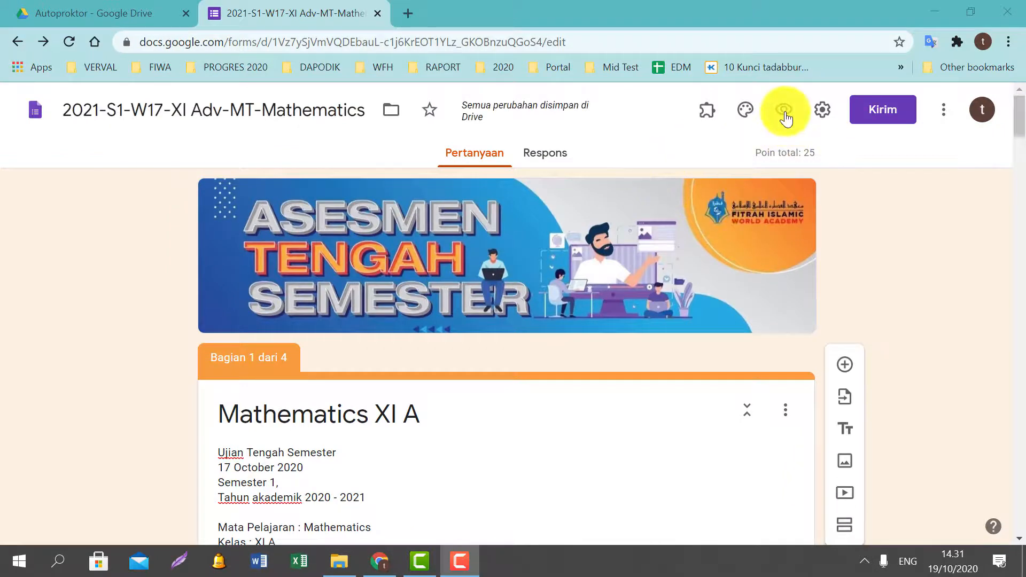
Preview the exam as a respondent and choose Setuju on the honesty pledge.
{"action": "left_click", "coordinate": [785, 112]}
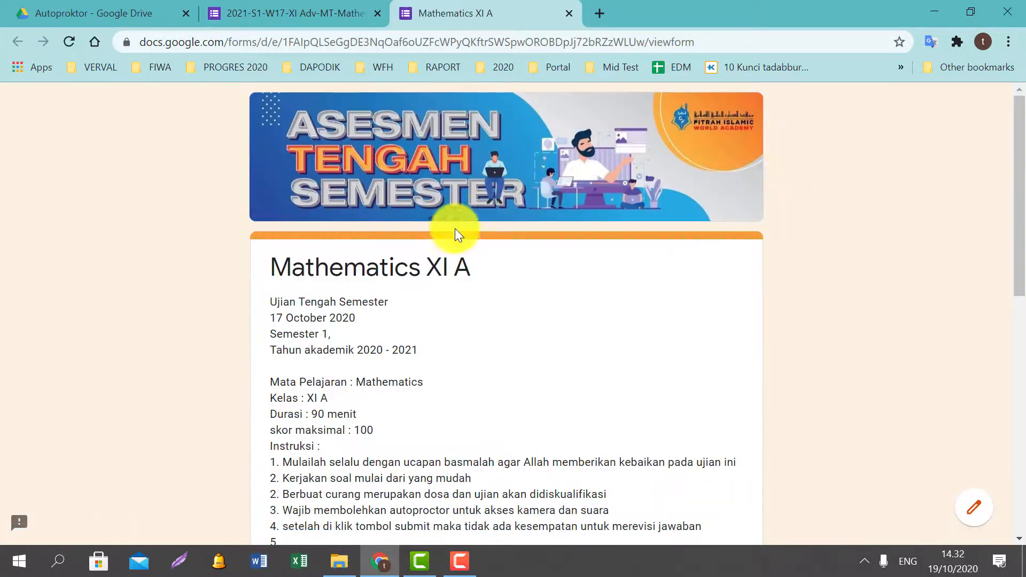
{"action": "scroll", "coordinate": [457, 262], "scroll_direction": "down", "scroll_amount": 4}
{"action": "scroll", "coordinate": [371, 236], "scroll_direction": "up", "scroll_amount": 3}
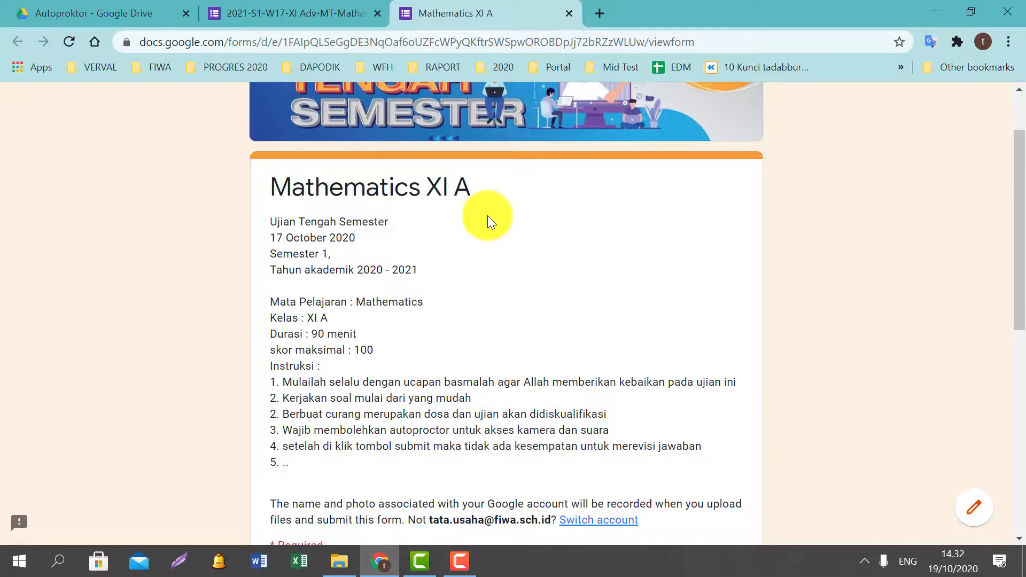
{"action": "scroll", "coordinate": [481, 238], "scroll_direction": "down", "scroll_amount": 3}
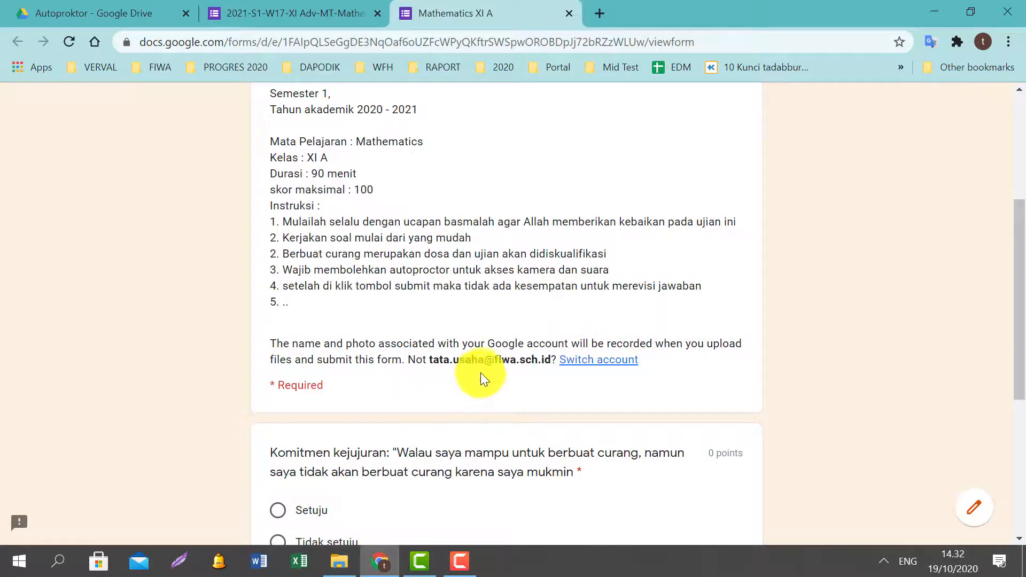
{"action": "scroll", "coordinate": [409, 332], "scroll_direction": "down", "scroll_amount": 1}
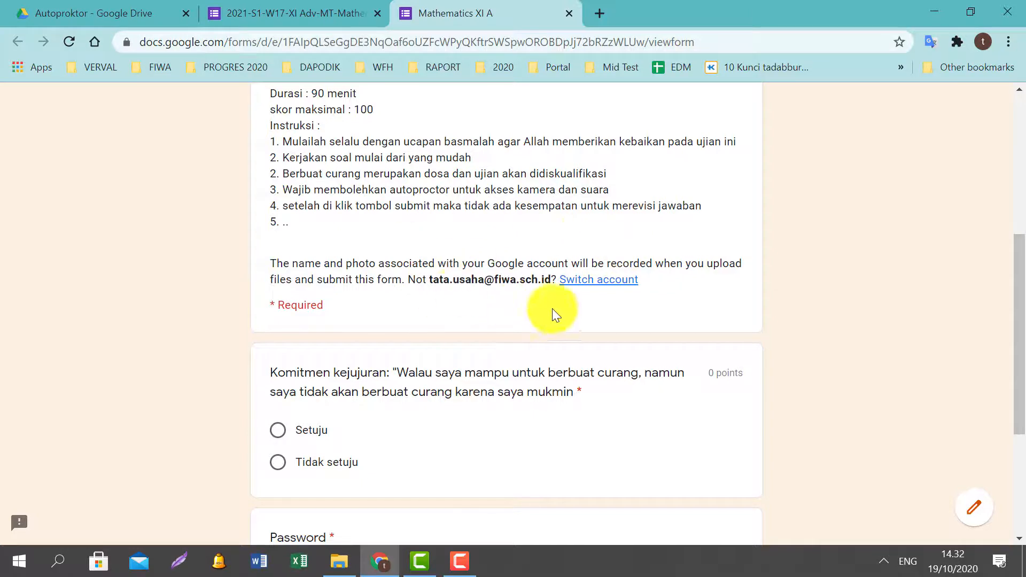
{"action": "scroll", "coordinate": [476, 268], "scroll_direction": "down", "scroll_amount": 3}
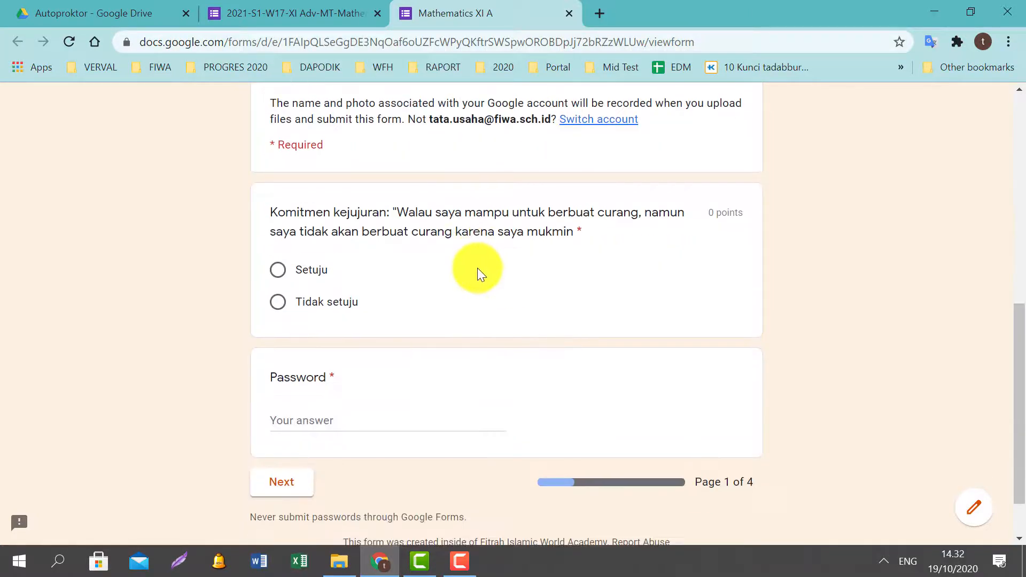
{"action": "left_click", "coordinate": [277, 270]}
Type the exam password and try to go to the next page.
{"action": "scroll", "coordinate": [321, 306], "scroll_direction": "down", "scroll_amount": 1}
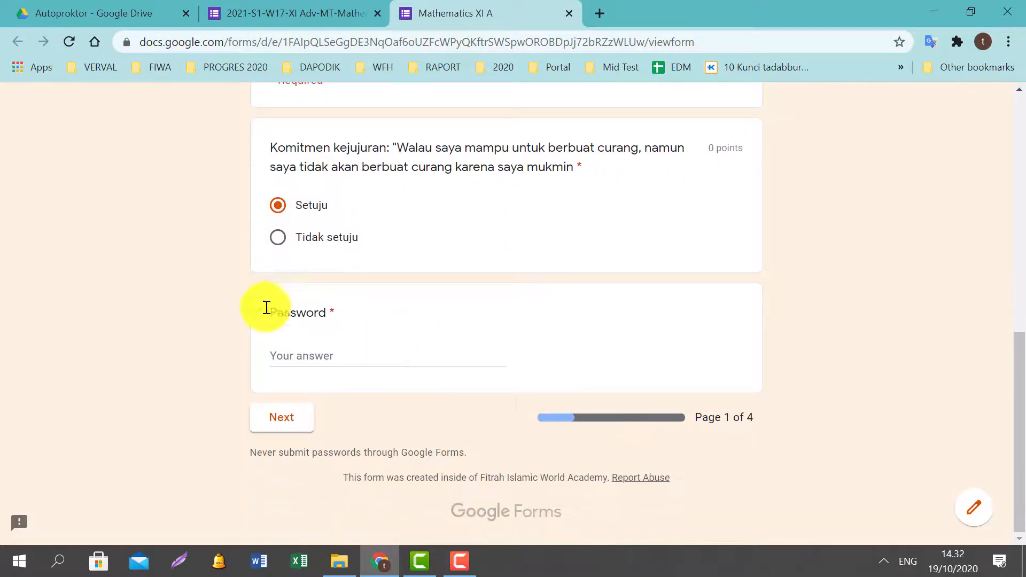
{"action": "left_click", "coordinate": [318, 354]}
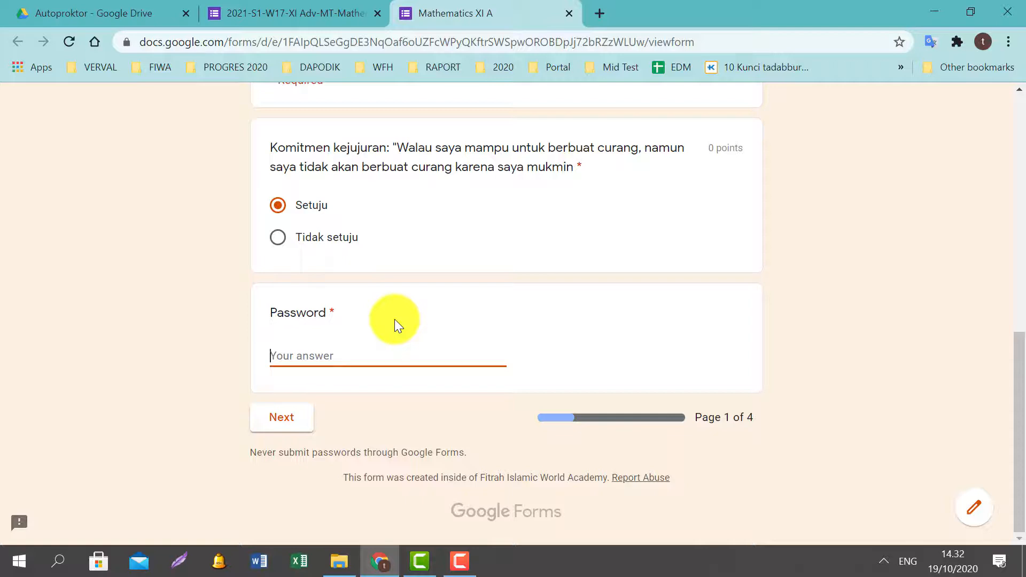
{"action": "type", "text": "mathxib"}
{"action": "left_click", "coordinate": [291, 422]}
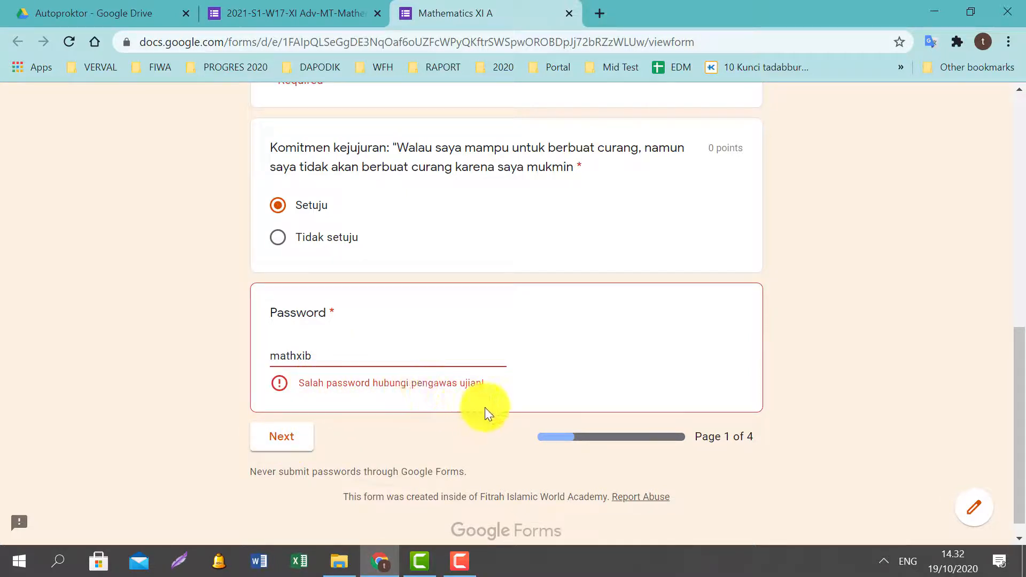
Correct the password's last letter and continue to the Soal Pilihan Ganda section.
{"action": "left_click", "coordinate": [355, 361]}
{"action": "key", "text": "BackSpace"}
{"action": "type", "text": "a"}
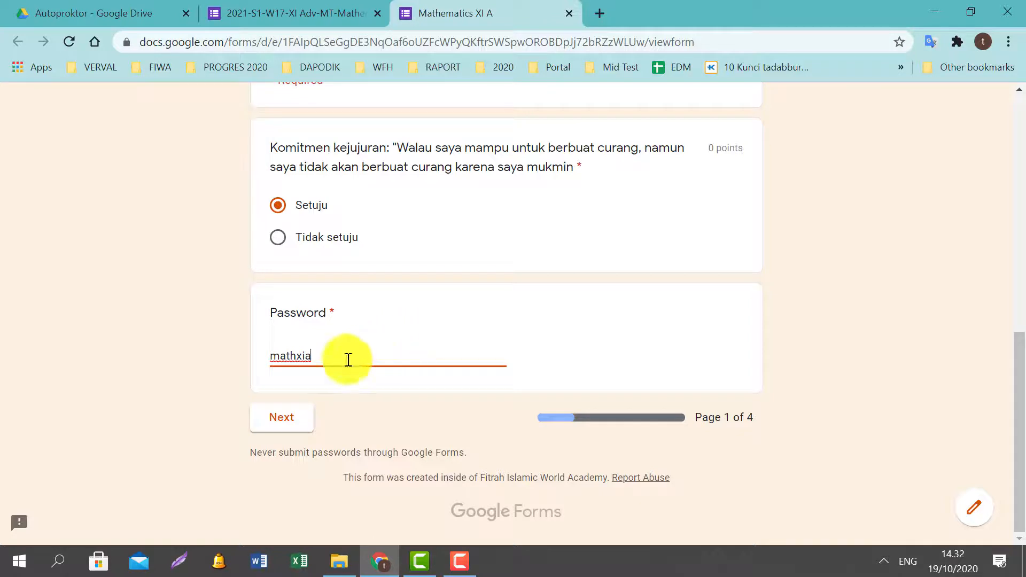
{"action": "left_click", "coordinate": [282, 425]}
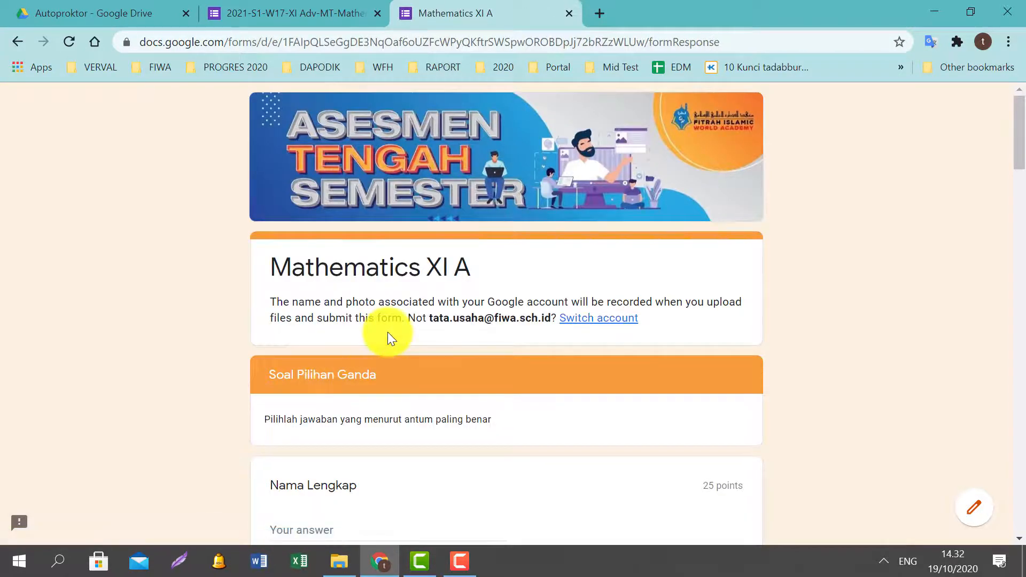
Enter the respondent's full name in the preview's name field.
{"action": "scroll", "coordinate": [389, 332], "scroll_direction": "down", "scroll_amount": 5}
{"action": "left_click", "coordinate": [367, 289]}
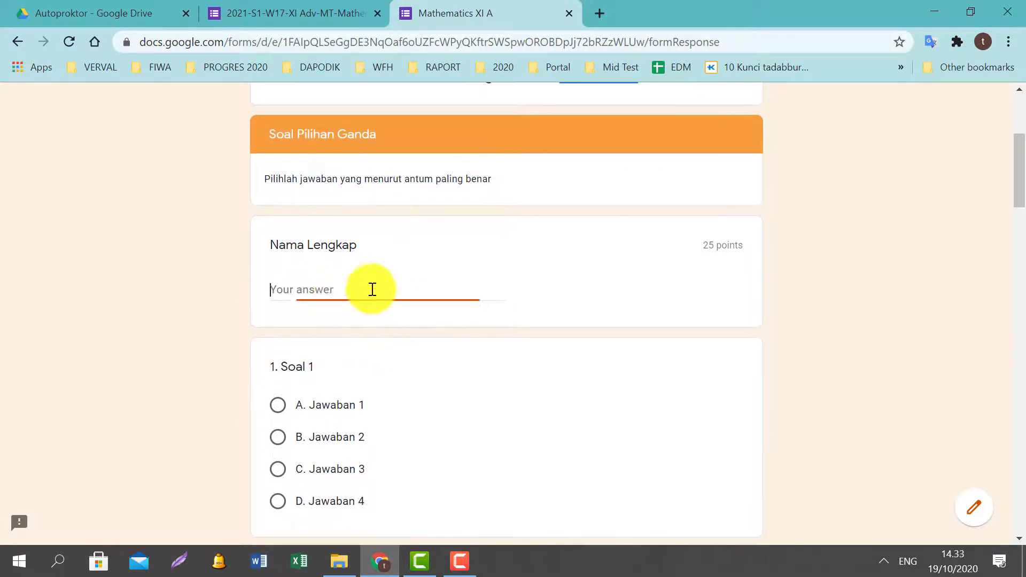
{"action": "type", "text": "Ma"}
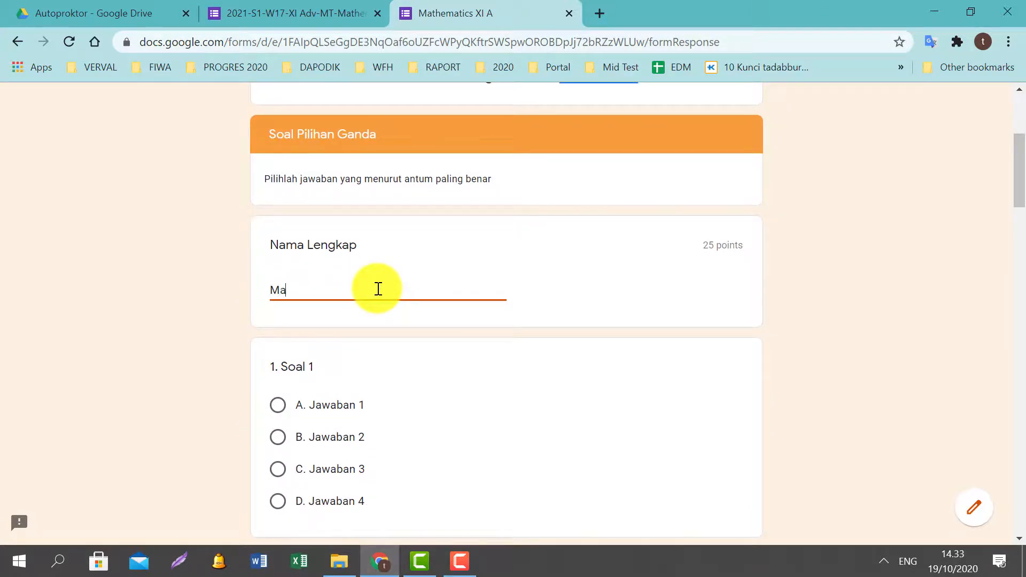
{"action": "key", "text": "BackSpace"}
{"action": "key", "text": "BackSpace"}
Answer Soal 1 with Jawaban 2, Soal 2 with Jawaban 1, and Soal 3 and 4 with Jawaban 2.
{"action": "scroll", "coordinate": [377, 288], "scroll_direction": "down", "scroll_amount": 4}
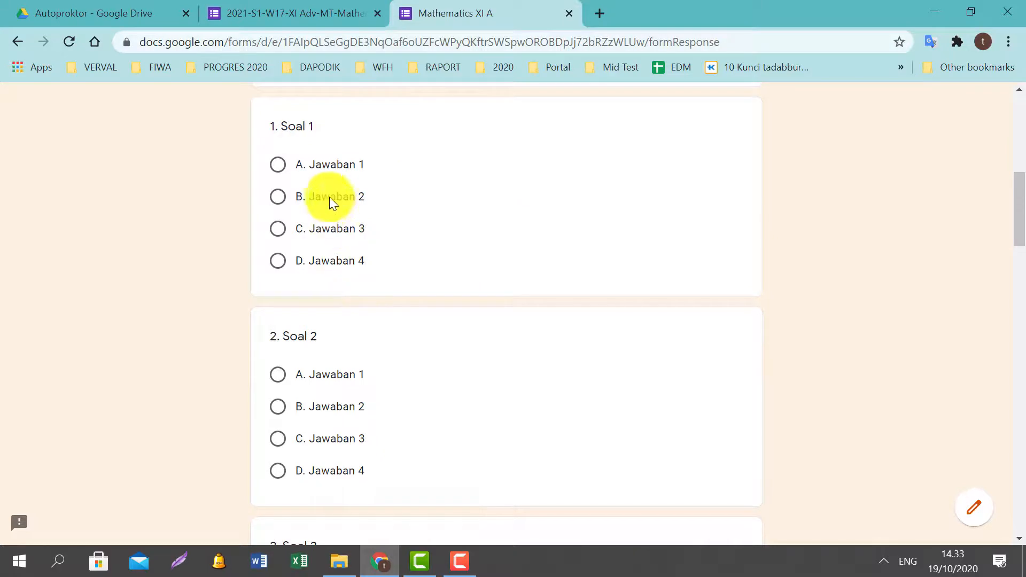
{"action": "left_click", "coordinate": [329, 202]}
{"action": "left_click", "coordinate": [347, 384]}
{"action": "scroll", "coordinate": [403, 343], "scroll_direction": "down", "scroll_amount": 2}
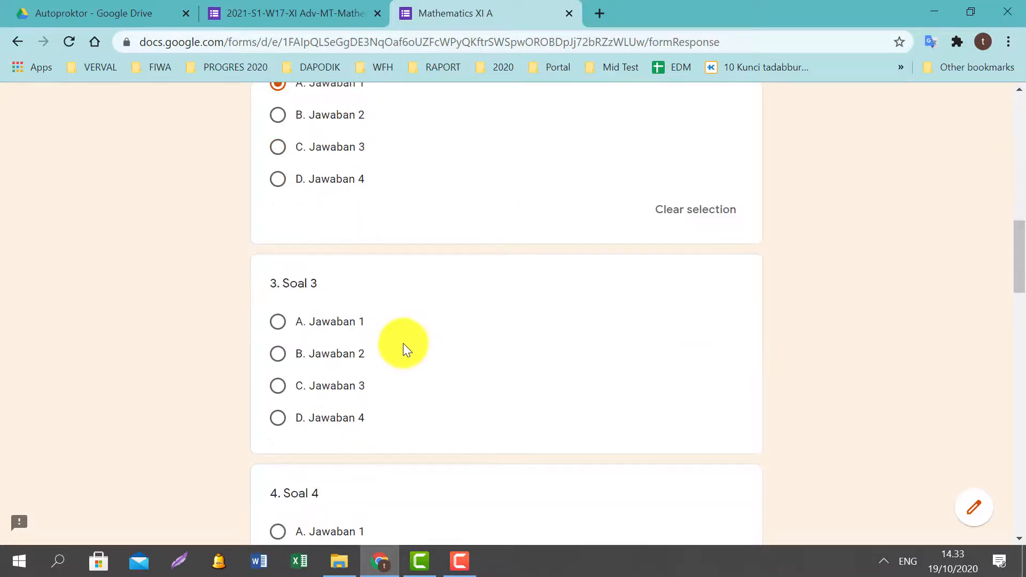
{"action": "left_click", "coordinate": [332, 354]}
{"action": "scroll", "coordinate": [375, 342], "scroll_direction": "down", "scroll_amount": 10}
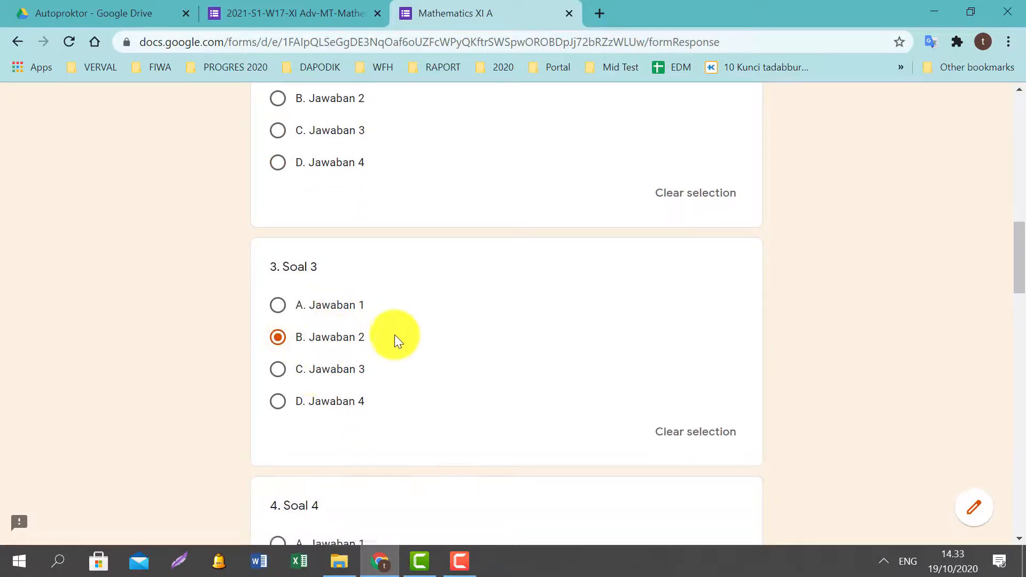
{"action": "scroll", "coordinate": [357, 299], "scroll_direction": "up", "scroll_amount": 3}
{"action": "scroll", "coordinate": [321, 289], "scroll_direction": "up", "scroll_amount": 3}
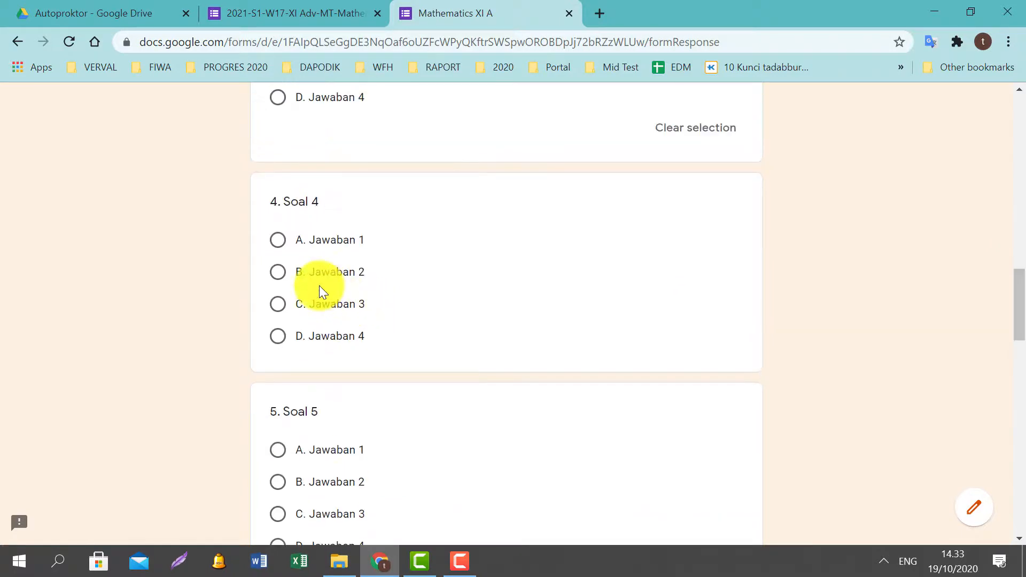
{"action": "left_click", "coordinate": [327, 274]}
{"action": "scroll", "coordinate": [369, 291], "scroll_direction": "up", "scroll_amount": 3}
{"action": "scroll", "coordinate": [373, 288], "scroll_direction": "down", "scroll_amount": 12}
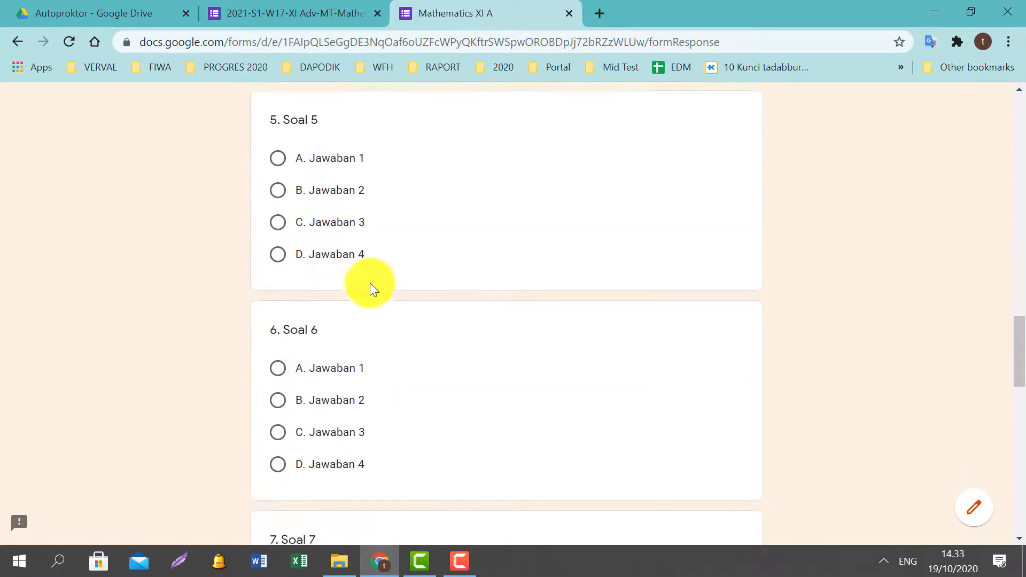
{"action": "scroll", "coordinate": [375, 297], "scroll_direction": "up", "scroll_amount": 4}
Answer B for Soal 5 and 7, D for Soal 9, C for Soal 10, then go to the next page.
{"action": "left_click", "coordinate": [341, 277]}
{"action": "scroll", "coordinate": [358, 300], "scroll_direction": "down", "scroll_amount": 8}
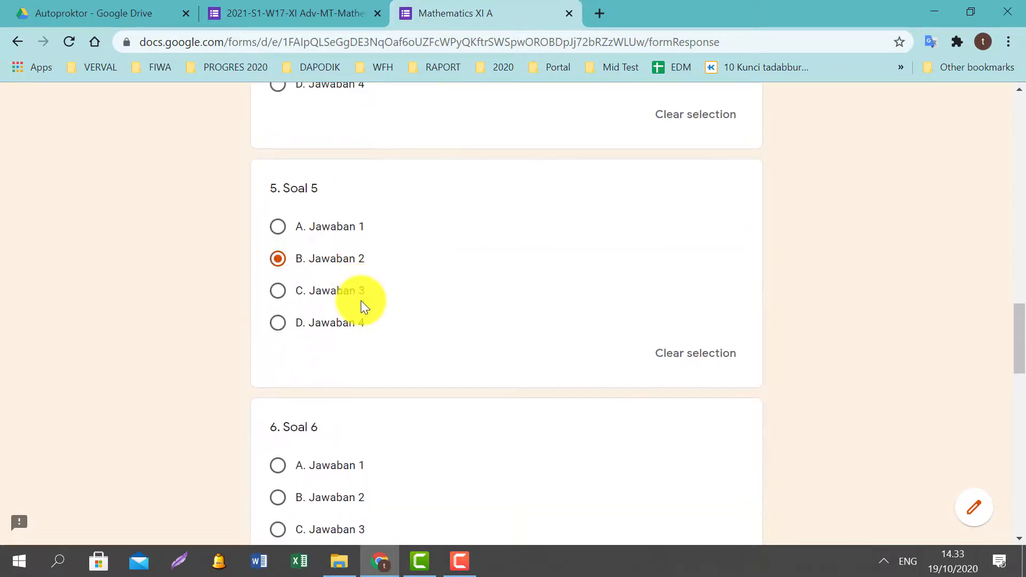
{"action": "left_click", "coordinate": [335, 320]}
{"action": "scroll", "coordinate": [363, 307], "scroll_direction": "down", "scroll_amount": 4}
{"action": "scroll", "coordinate": [370, 295], "scroll_direction": "down", "scroll_amount": 8}
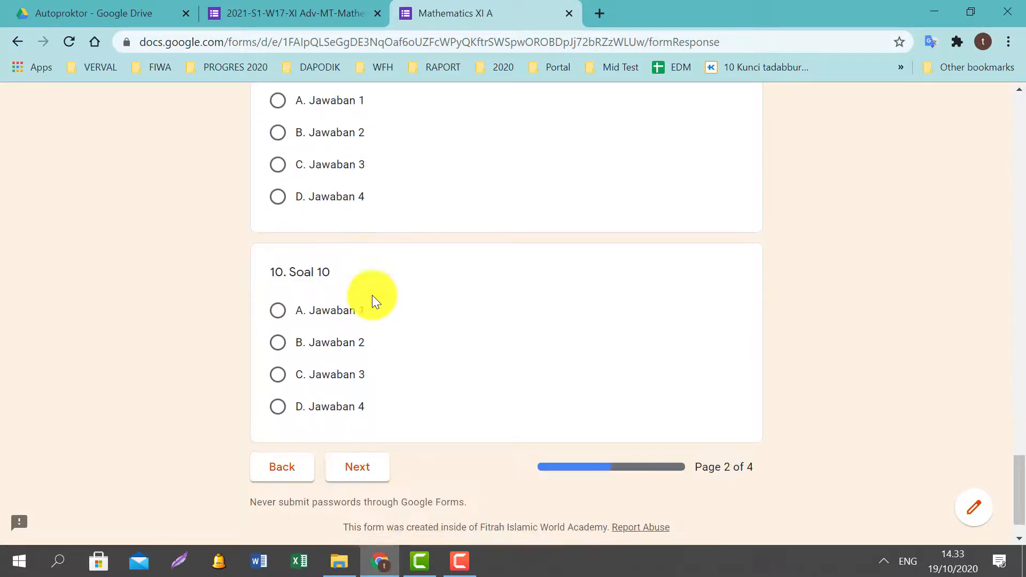
{"action": "left_click", "coordinate": [331, 189]}
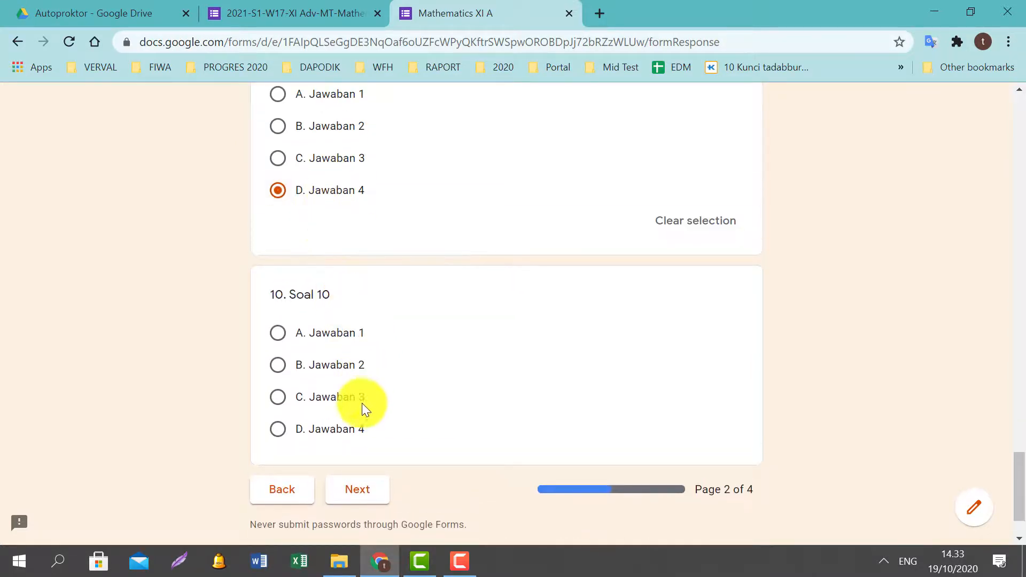
{"action": "left_click", "coordinate": [348, 393]}
{"action": "scroll", "coordinate": [412, 378], "scroll_direction": "down", "scroll_amount": 2}
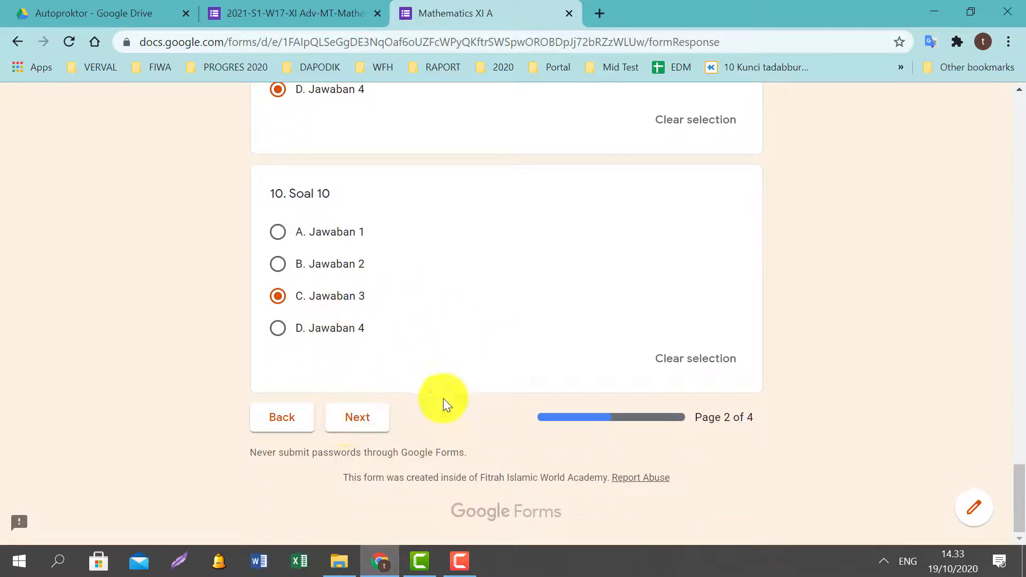
{"action": "left_click", "coordinate": [356, 418]}
{"action": "scroll", "coordinate": [370, 380], "scroll_direction": "down", "scroll_amount": 3}
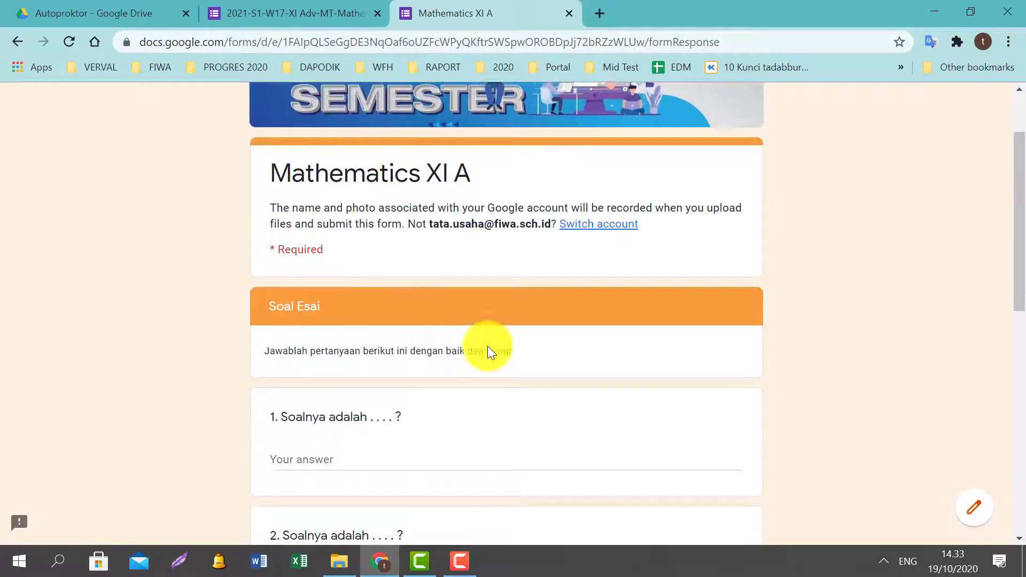
Type a test answer into essay question 1, erase it, and continue past the Soal Esai page.
{"action": "left_click", "coordinate": [347, 392]}
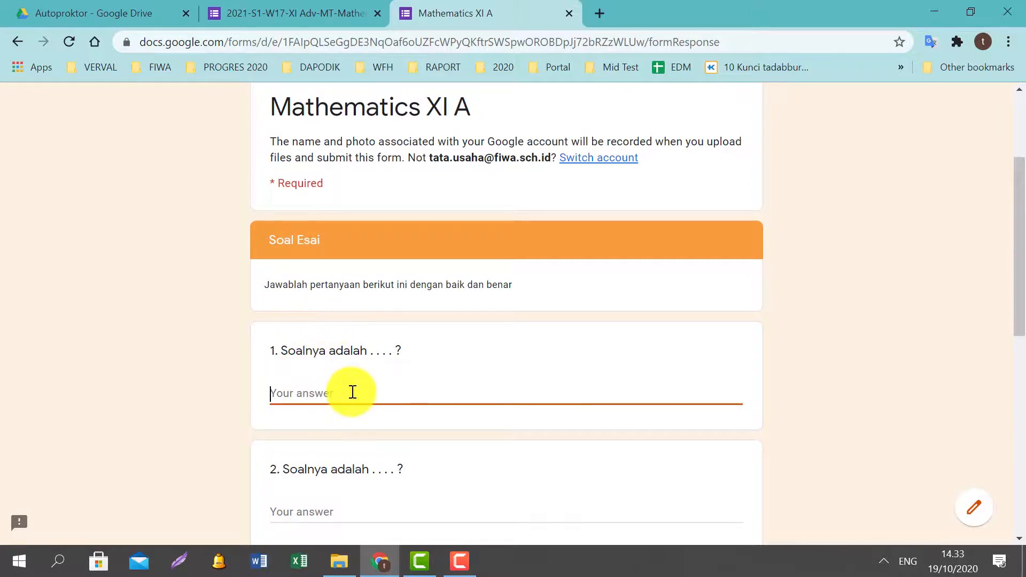
{"action": "type", "text": "asasa"}
{"action": "key", "text": "BackSpace"}
{"action": "key", "text": "BackSpace"}
{"action": "key", "text": "BackSpace"}
{"action": "key", "text": "BackSpace"}
{"action": "key", "text": "BackSpace"}
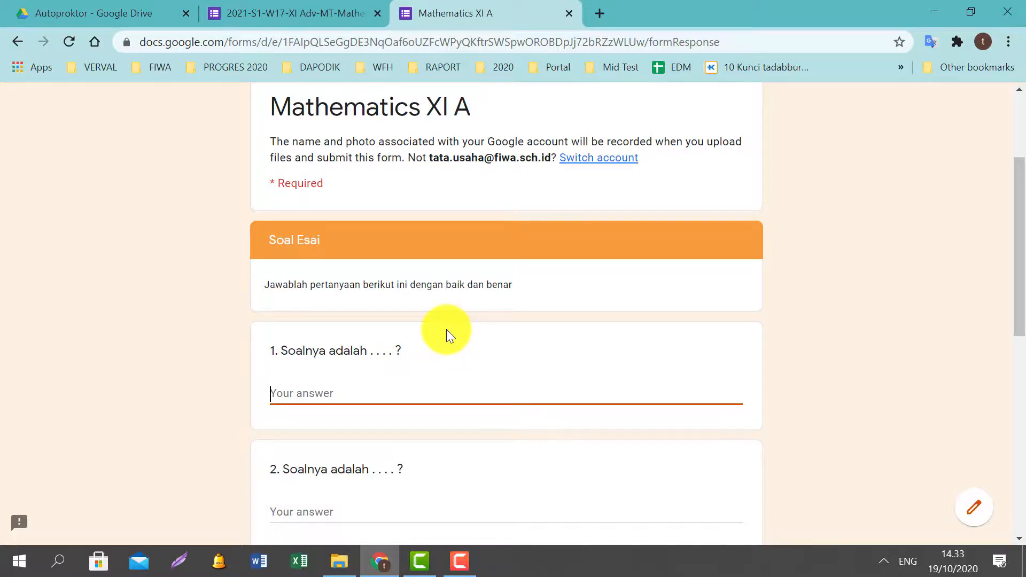
{"action": "scroll", "coordinate": [447, 329], "scroll_direction": "down", "scroll_amount": 9}
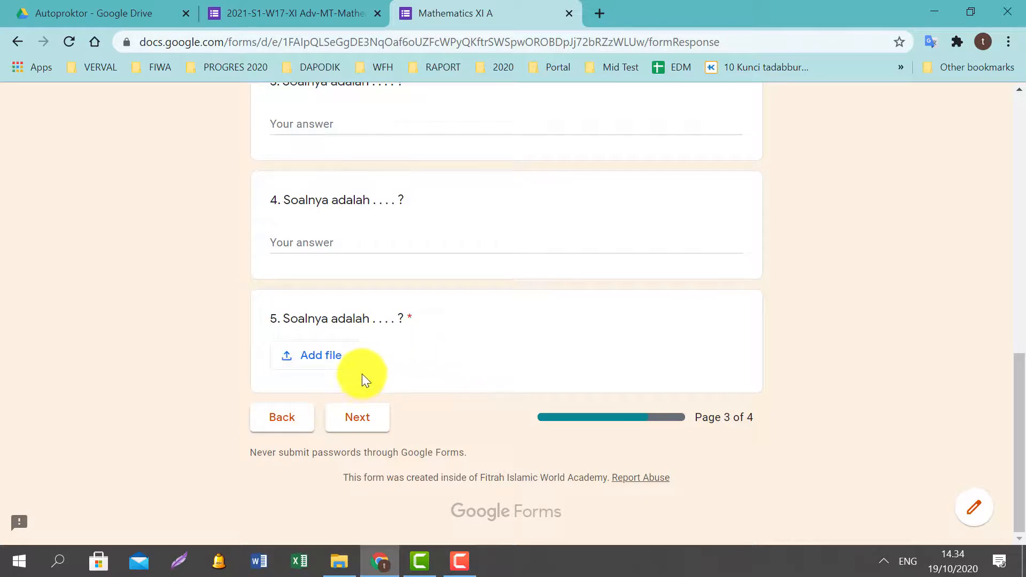
{"action": "left_click", "coordinate": [356, 416]}
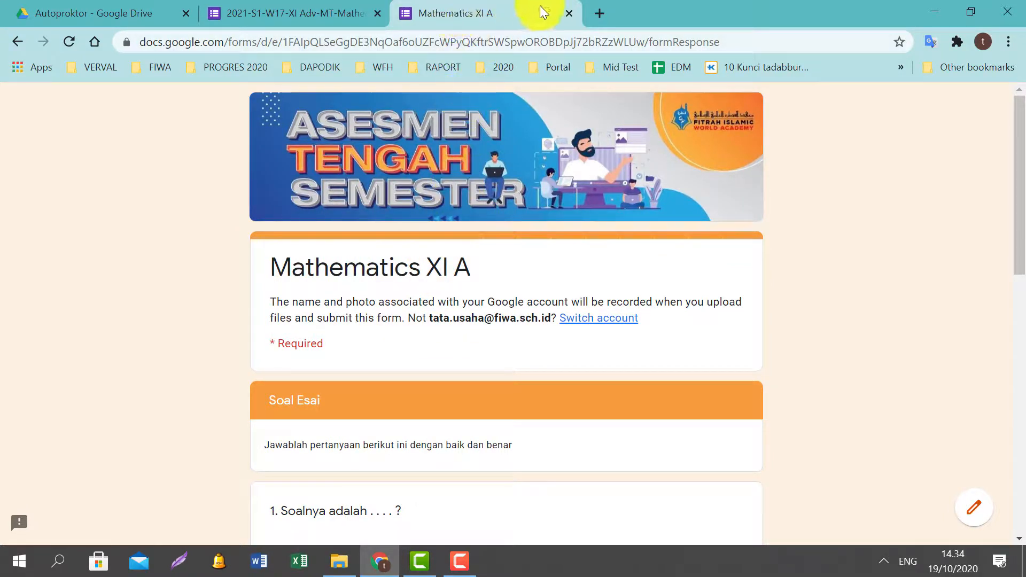
Leave the preview without saving and show the form's installed add-ons list.
{"action": "left_click", "coordinate": [572, 10]}
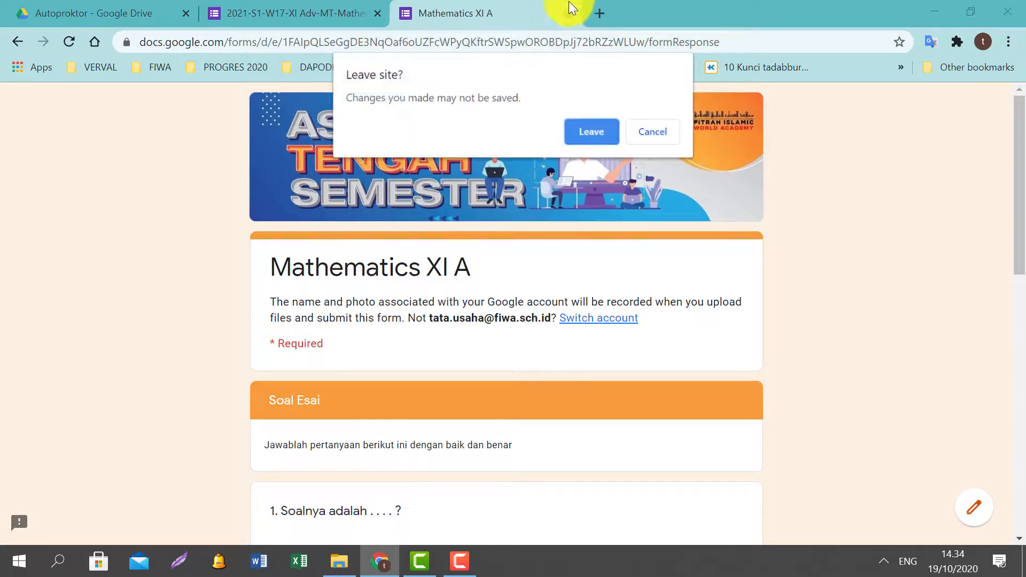
{"action": "left_click", "coordinate": [591, 133]}
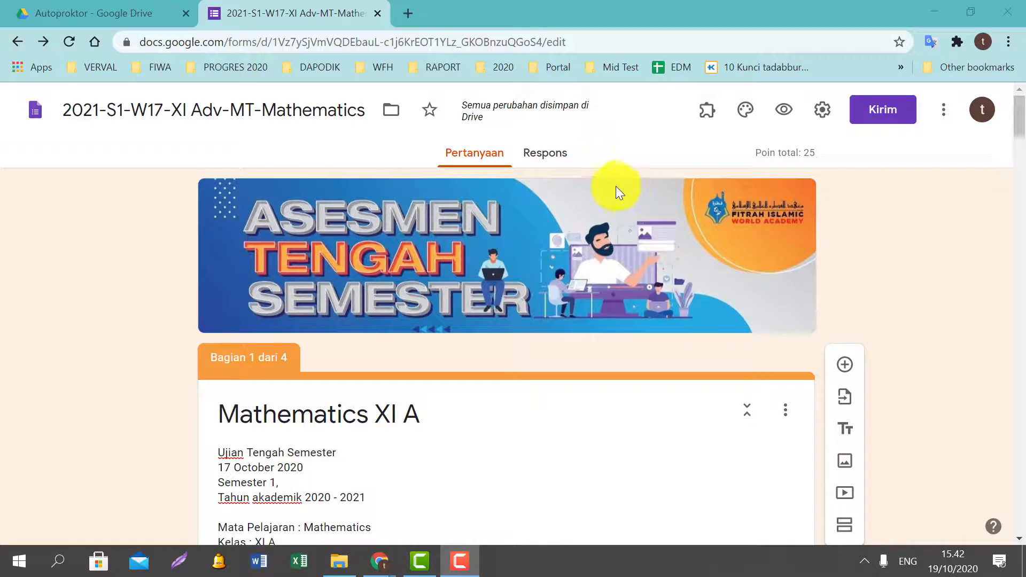
{"action": "left_click", "coordinate": [705, 121]}
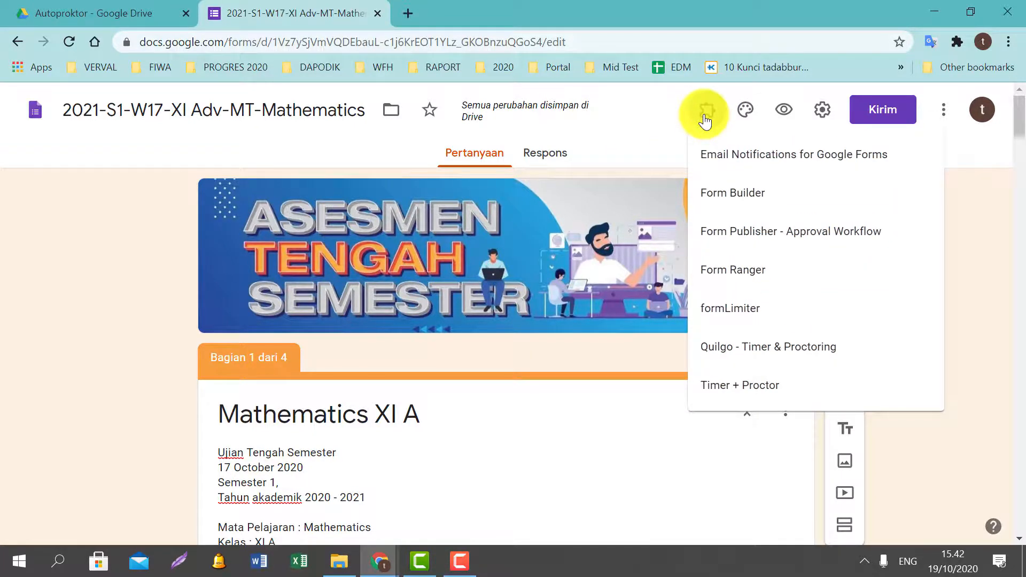
In Timer + Proctor settings, enable the timer, choose FIWA CLASS as the classroom, and show the Timer options.
{"action": "left_click", "coordinate": [736, 388]}
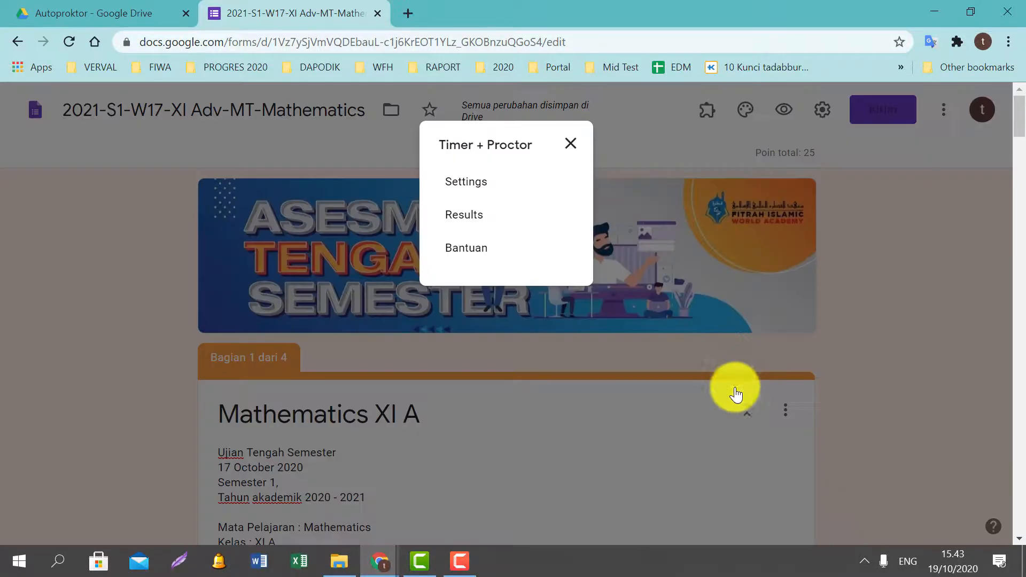
{"action": "left_click", "coordinate": [485, 184]}
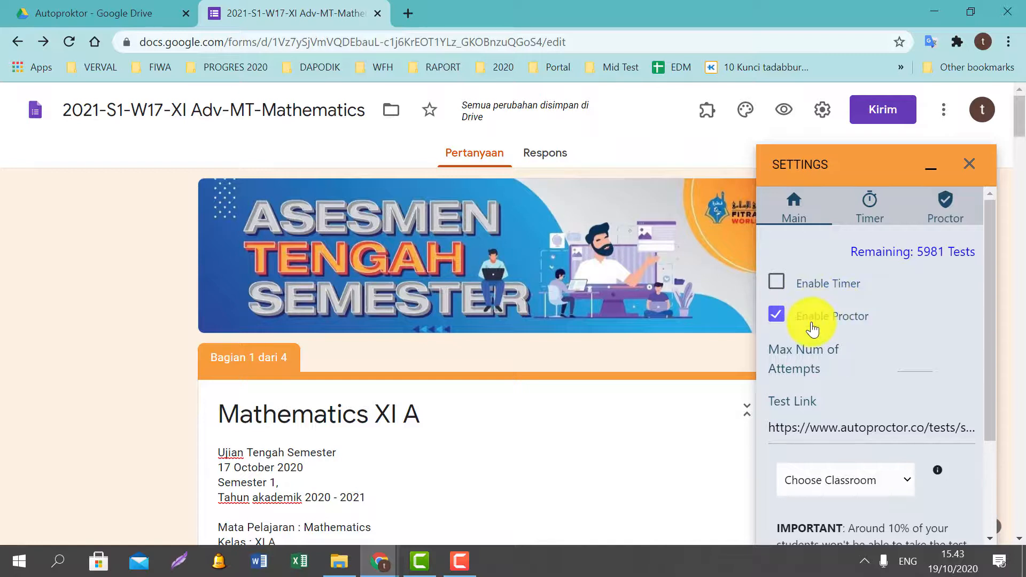
{"action": "left_click", "coordinate": [809, 290]}
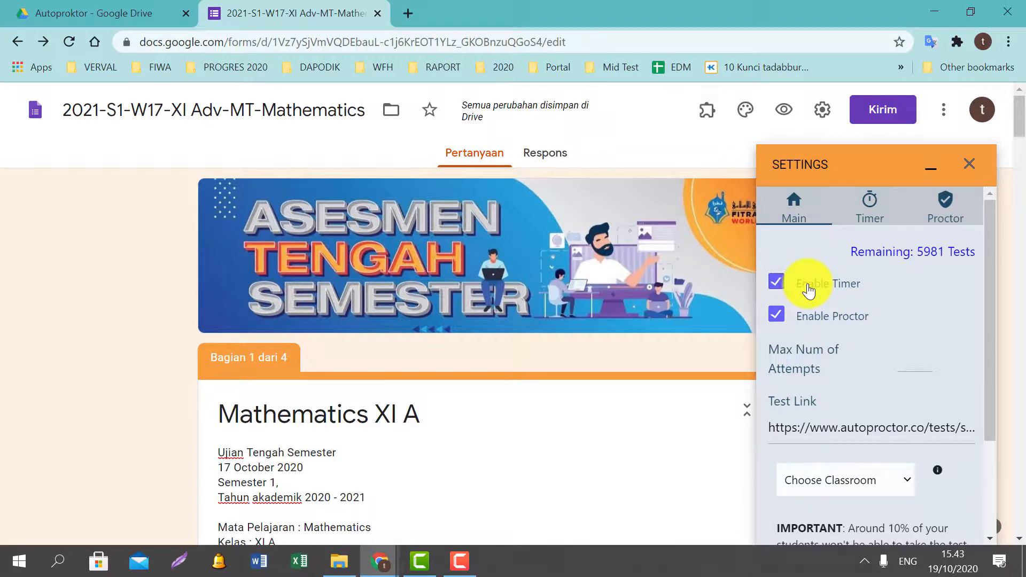
{"action": "scroll", "coordinate": [859, 387], "scroll_direction": "down", "scroll_amount": 1}
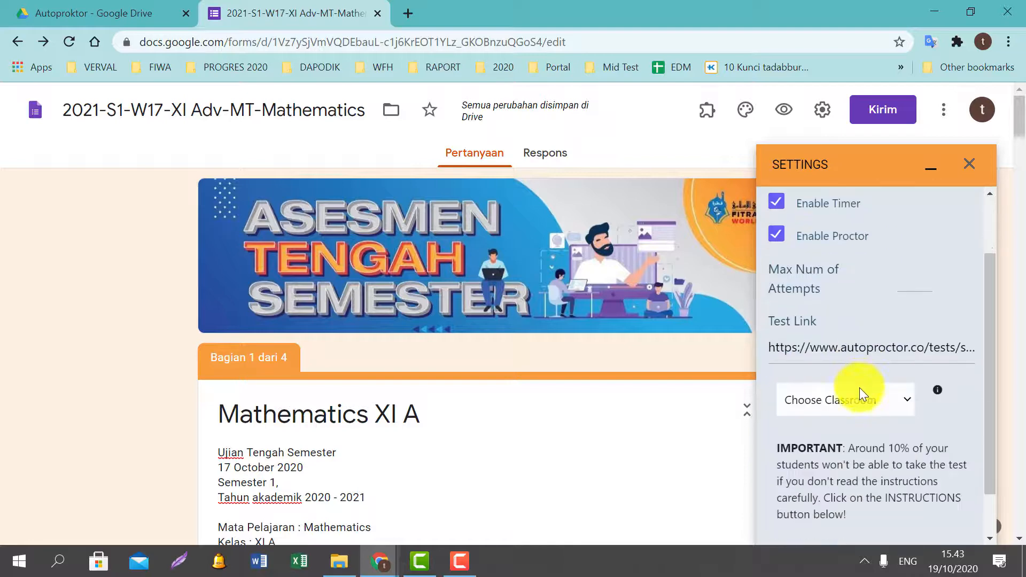
{"action": "left_click", "coordinate": [907, 401]}
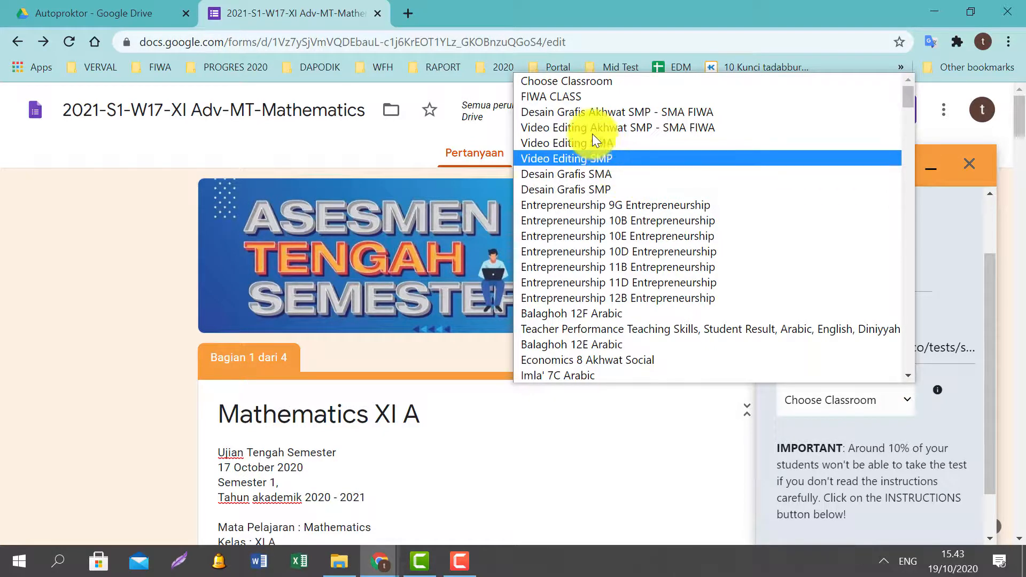
{"action": "left_click", "coordinate": [569, 101]}
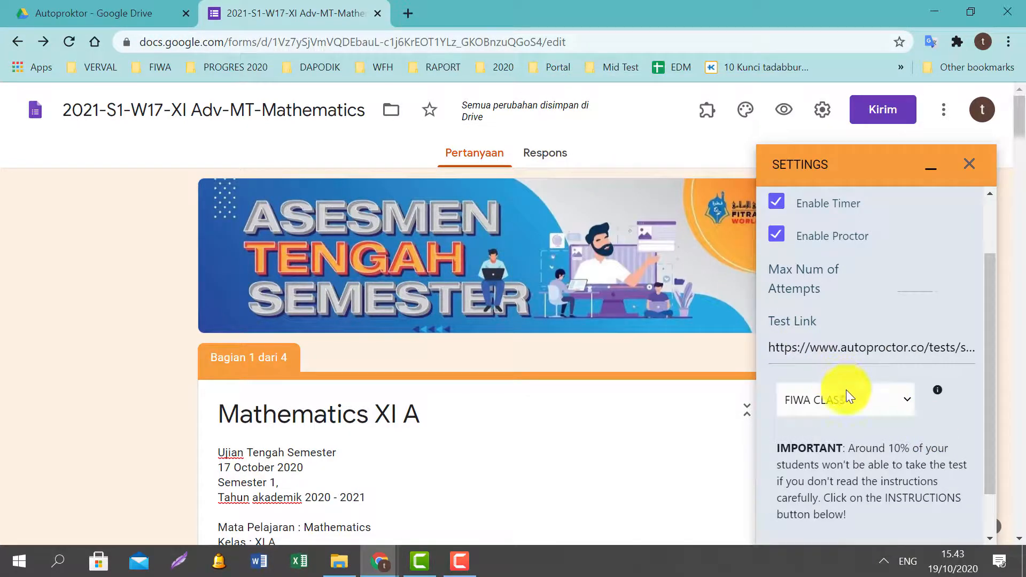
{"action": "scroll", "coordinate": [848, 392], "scroll_direction": "down", "scroll_amount": 1}
{"action": "scroll", "coordinate": [864, 428], "scroll_direction": "up", "scroll_amount": 3}
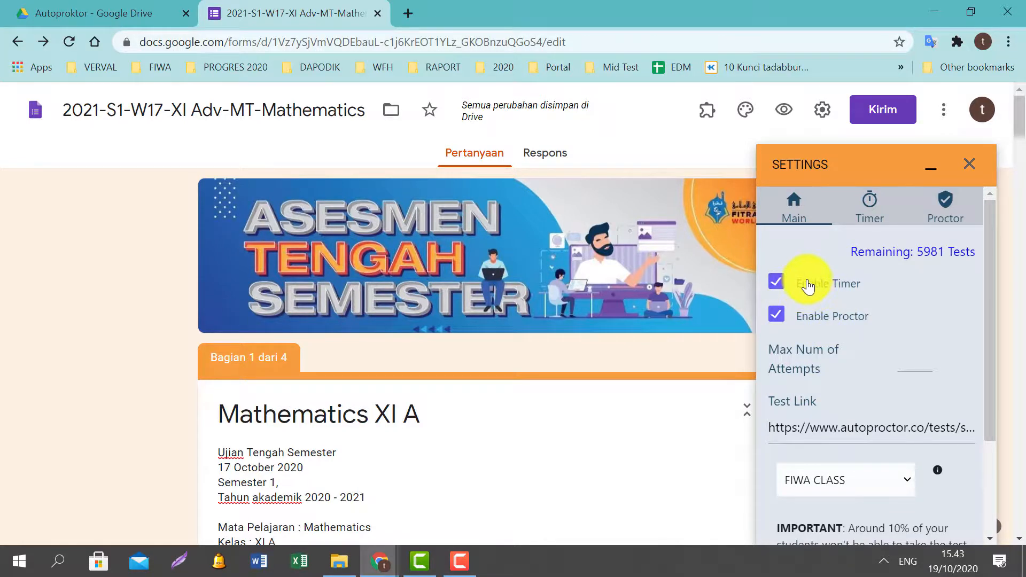
{"action": "left_click", "coordinate": [881, 213]}
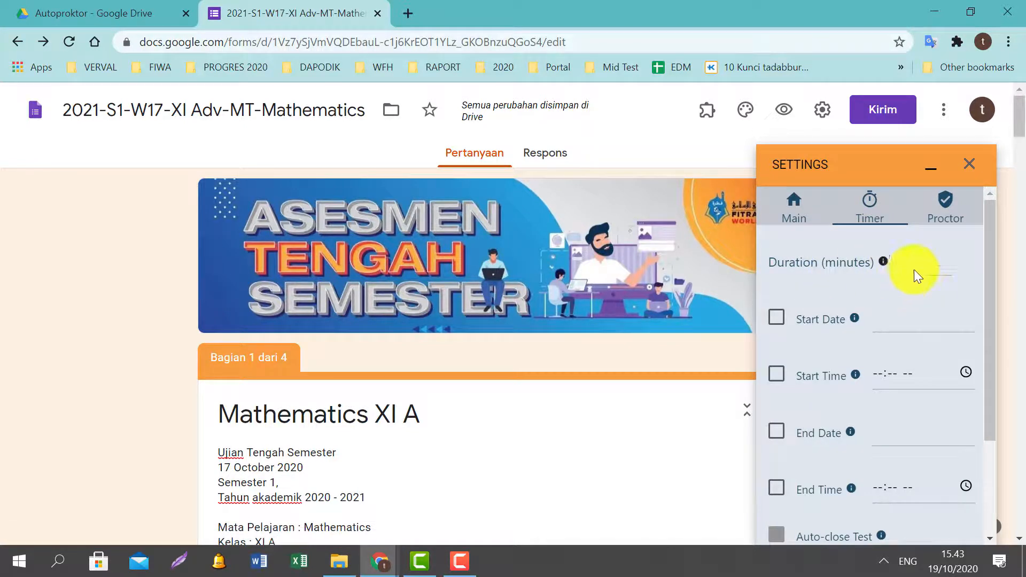
Set the test duration to 90 minutes, starting Oct 23, 2020 at 08:00 AM.
{"action": "left_click", "coordinate": [932, 263]}
{"action": "type", "text": "90"}
{"action": "left_click", "coordinate": [780, 319]}
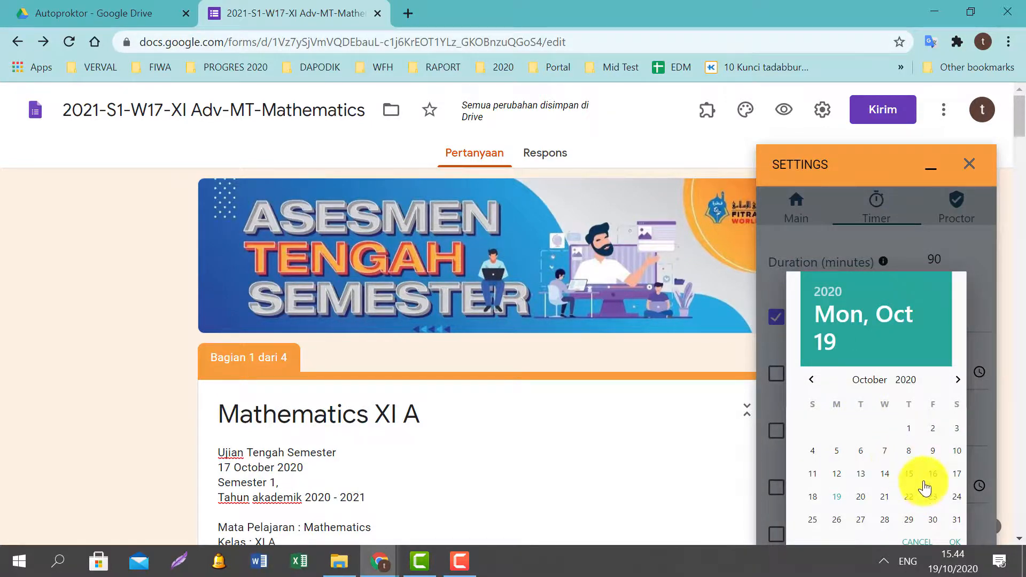
{"action": "scroll", "coordinate": [907, 480], "scroll_direction": "down", "scroll_amount": 2}
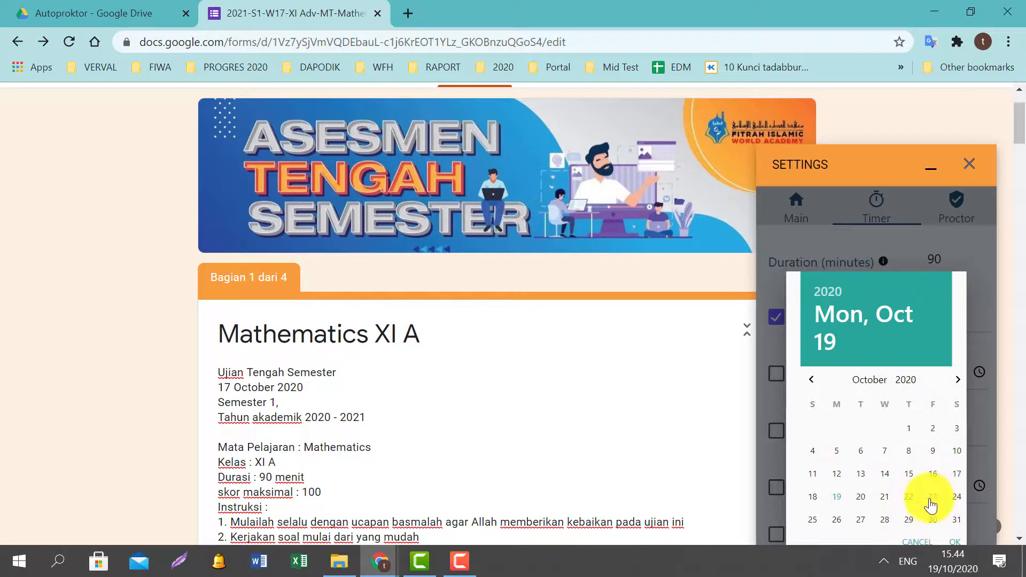
{"action": "left_click", "coordinate": [930, 500]}
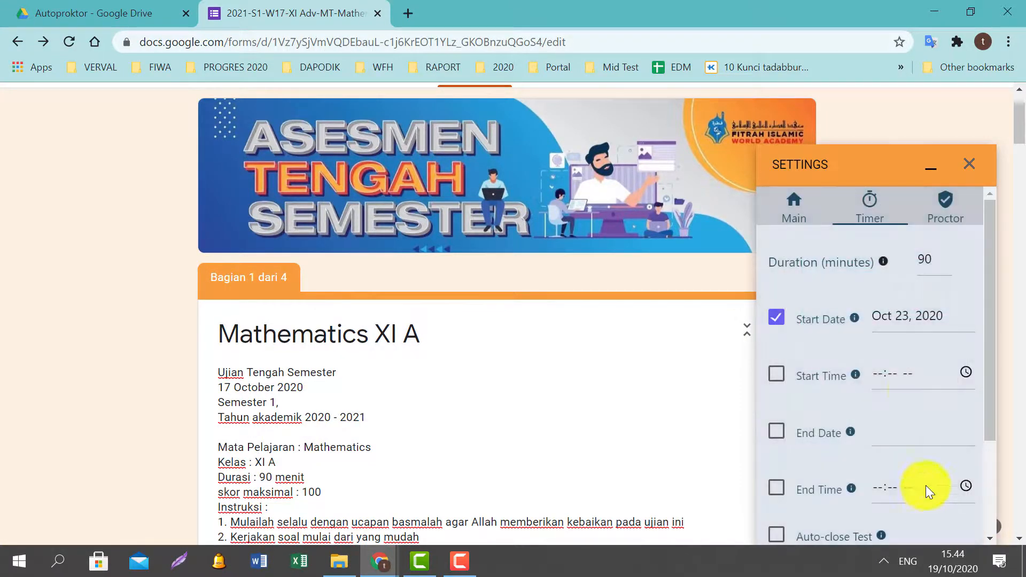
{"action": "left_click", "coordinate": [777, 375]}
{"action": "left_click", "coordinate": [876, 373]}
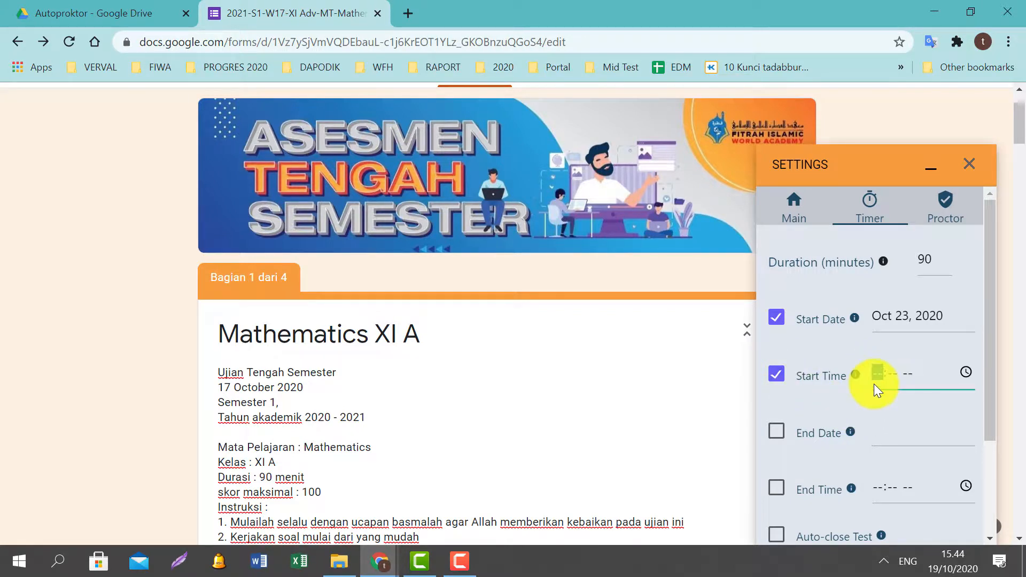
{"action": "type", "text": "0800a"}
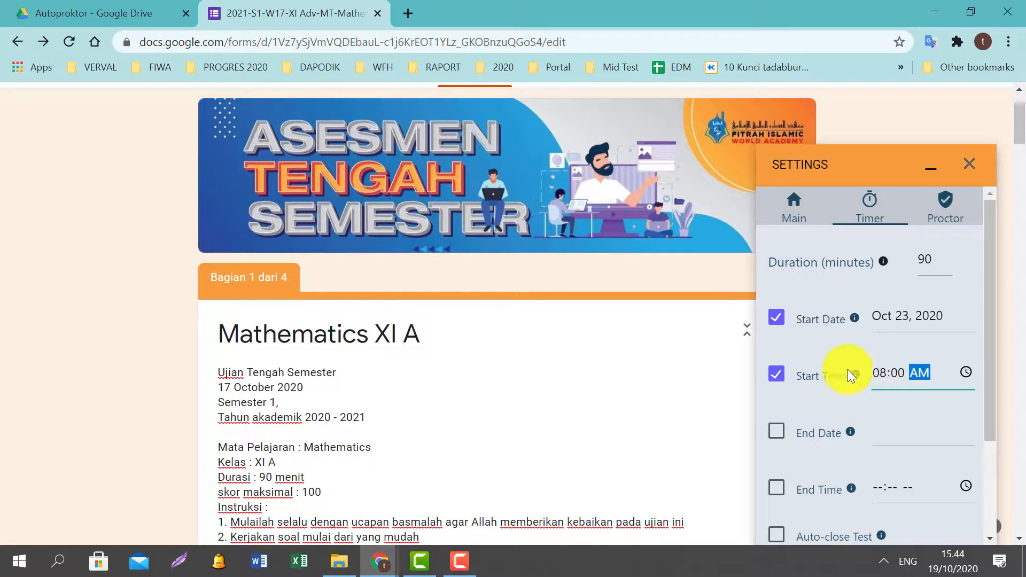
Enable an end date of Oct 23, 2020 with end time 09:30 AM.
{"action": "scroll", "coordinate": [846, 395], "scroll_direction": "down", "scroll_amount": 2}
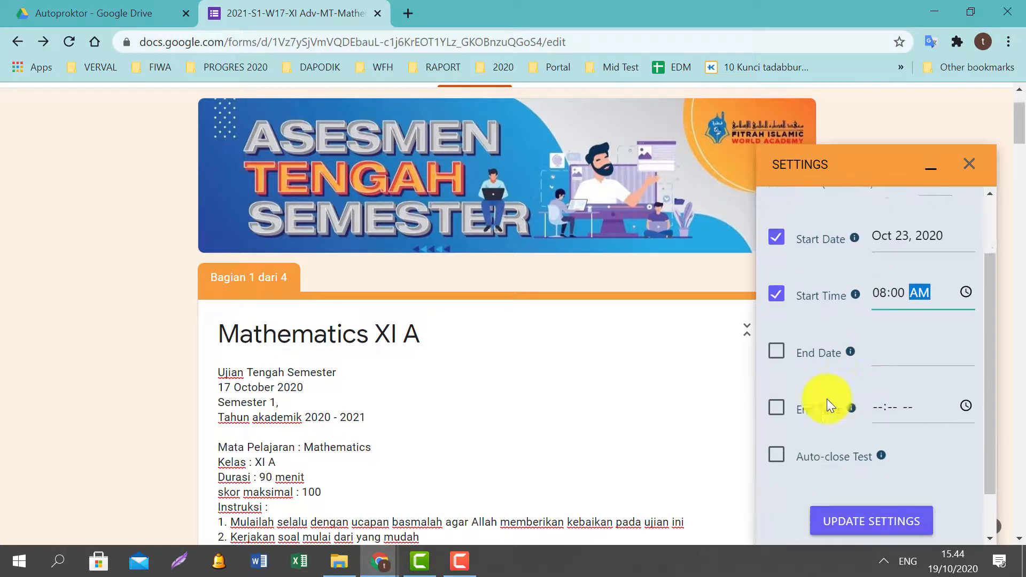
{"action": "left_click", "coordinate": [775, 352]}
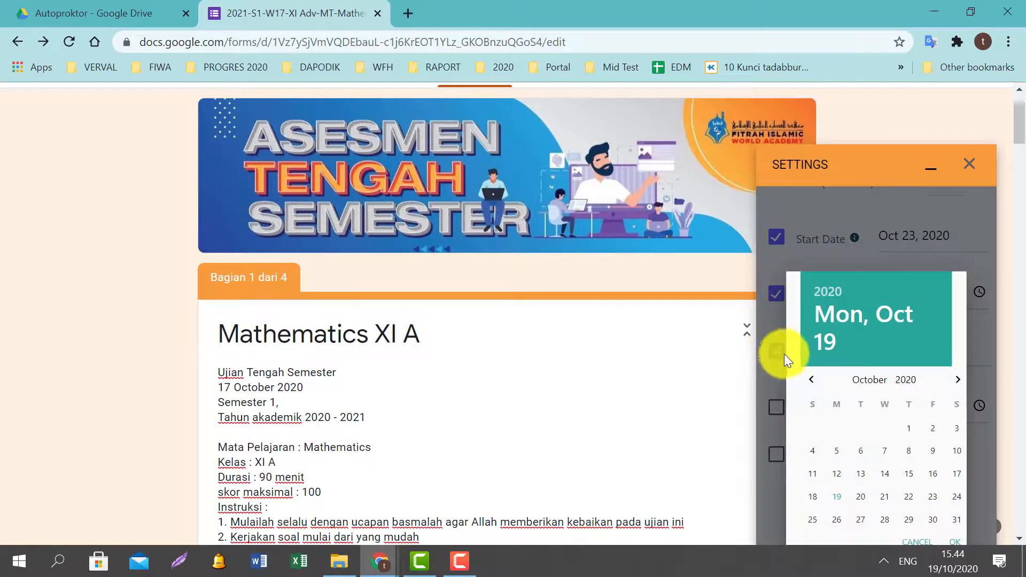
{"action": "left_click", "coordinate": [930, 498]}
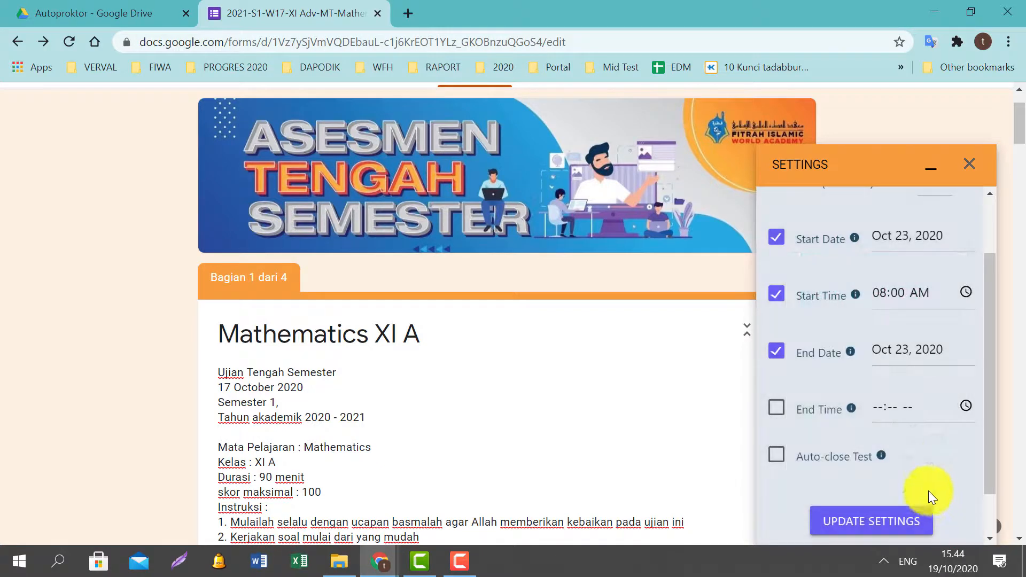
{"action": "left_click", "coordinate": [776, 408]}
{"action": "left_click", "coordinate": [877, 407]}
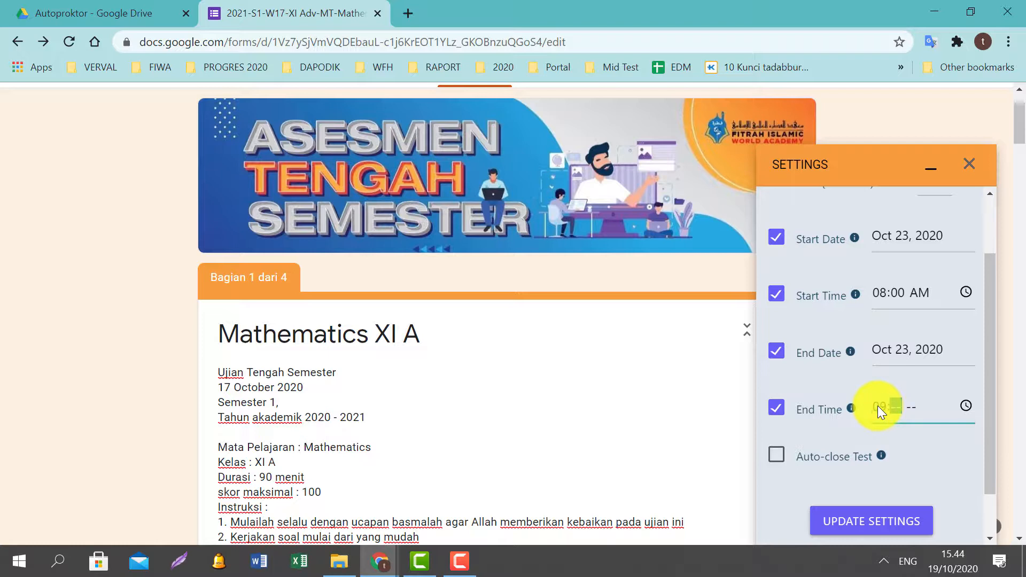
{"action": "type", "text": "0930"}
{"action": "type", "text": "a"}
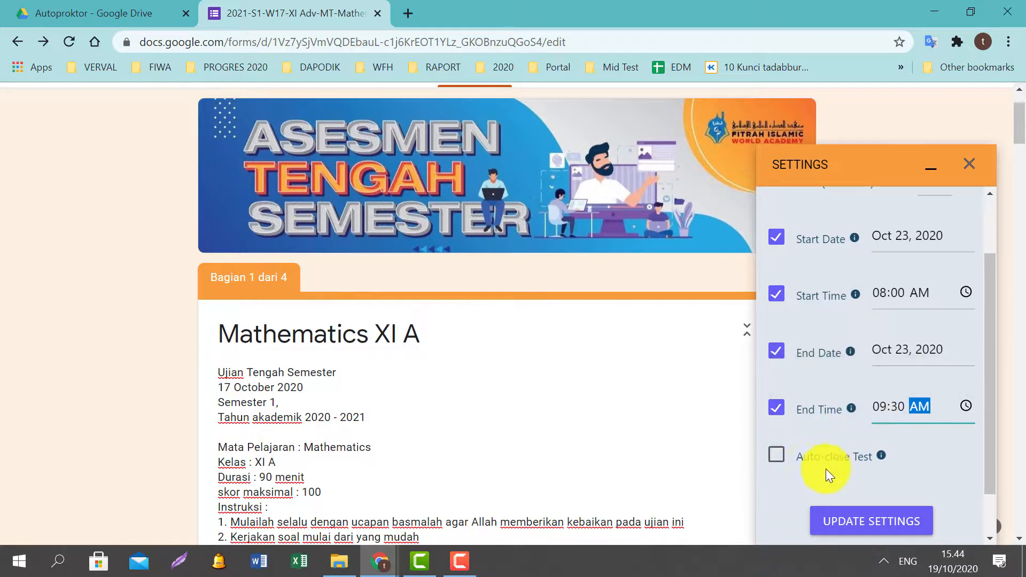
{"action": "mouse_move", "coordinate": [880, 458]}
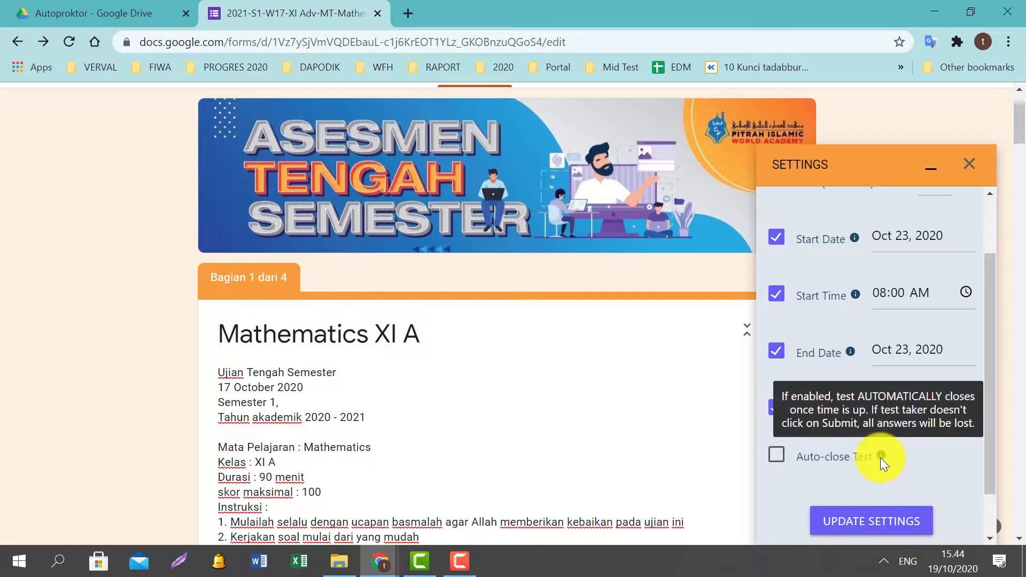
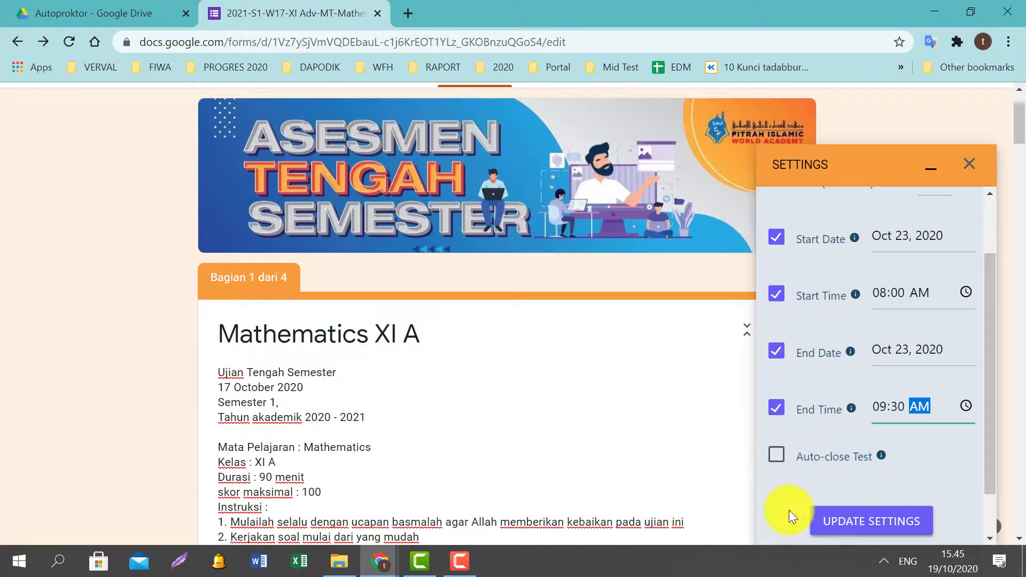
Tick Auto-close Test so the exam closes automatically at the 09:30 AM end time.
{"action": "left_click", "coordinate": [776, 458]}
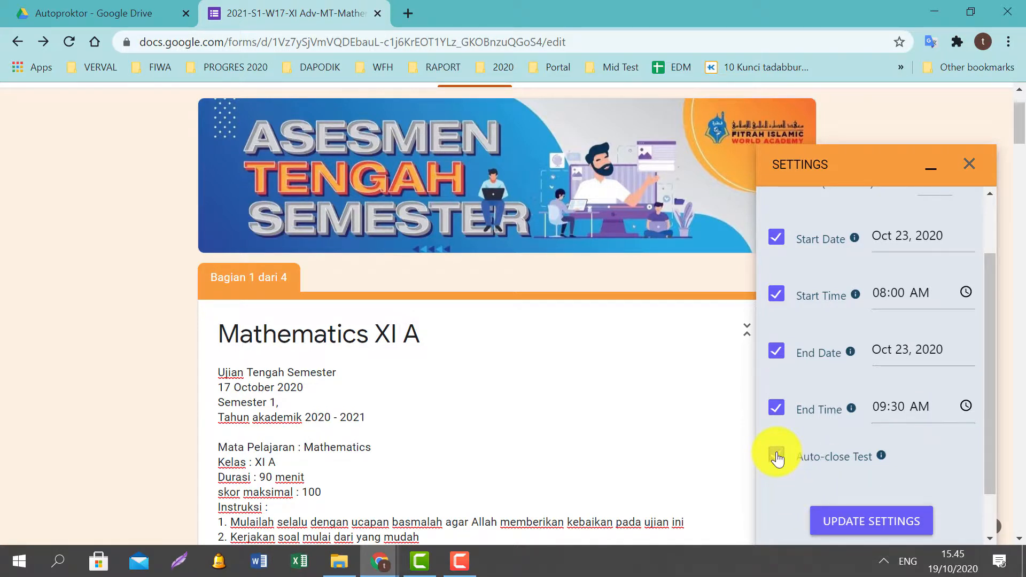
{"action": "scroll", "coordinate": [862, 428], "scroll_direction": "up", "scroll_amount": 2}
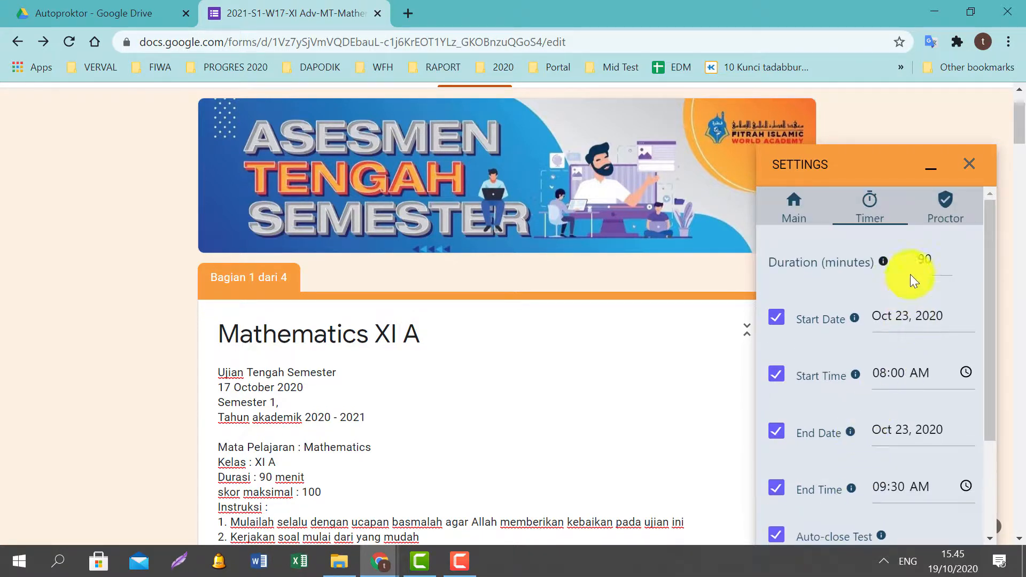
Copy the test link from the AutoProctor Main tab and launch a blank Notepad window.
{"action": "left_click", "coordinate": [806, 212]}
{"action": "scroll", "coordinate": [880, 367], "scroll_direction": "down", "scroll_amount": 1}
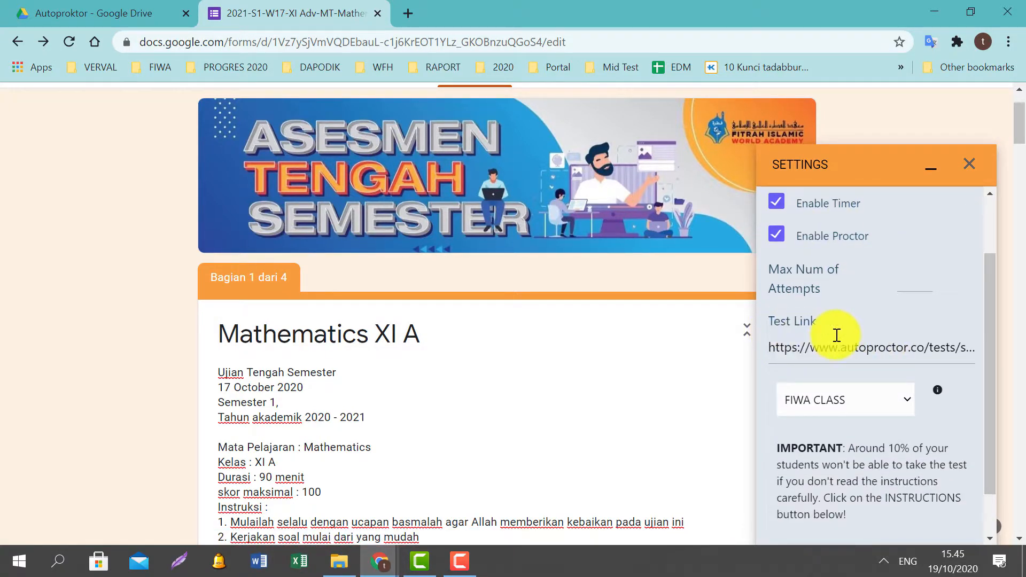
{"action": "scroll", "coordinate": [837, 335], "scroll_direction": "down", "scroll_amount": 1}
{"action": "left_click", "coordinate": [830, 511]}
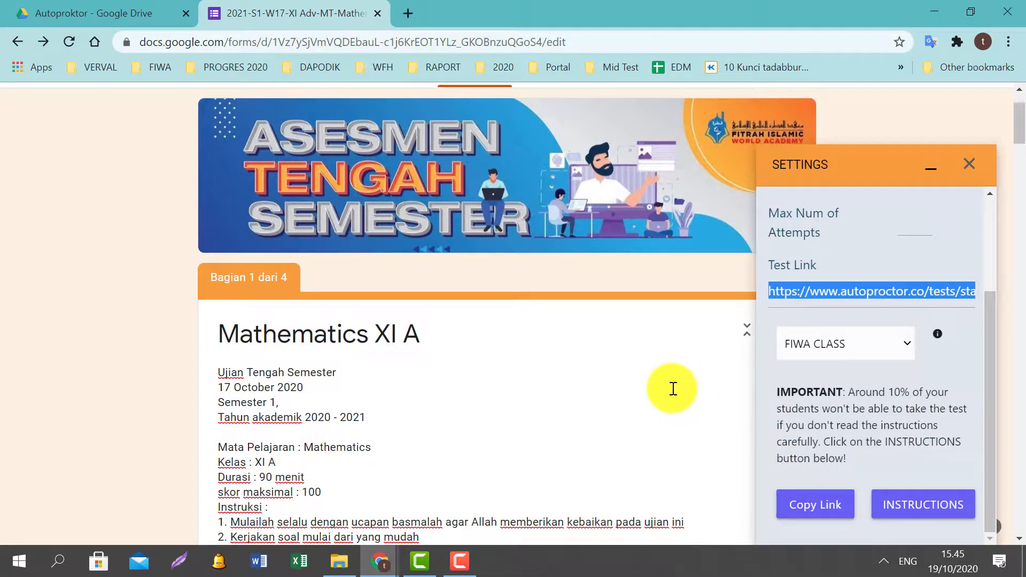
{"action": "key", "text": "super+r"}
{"action": "key", "text": "Return"}
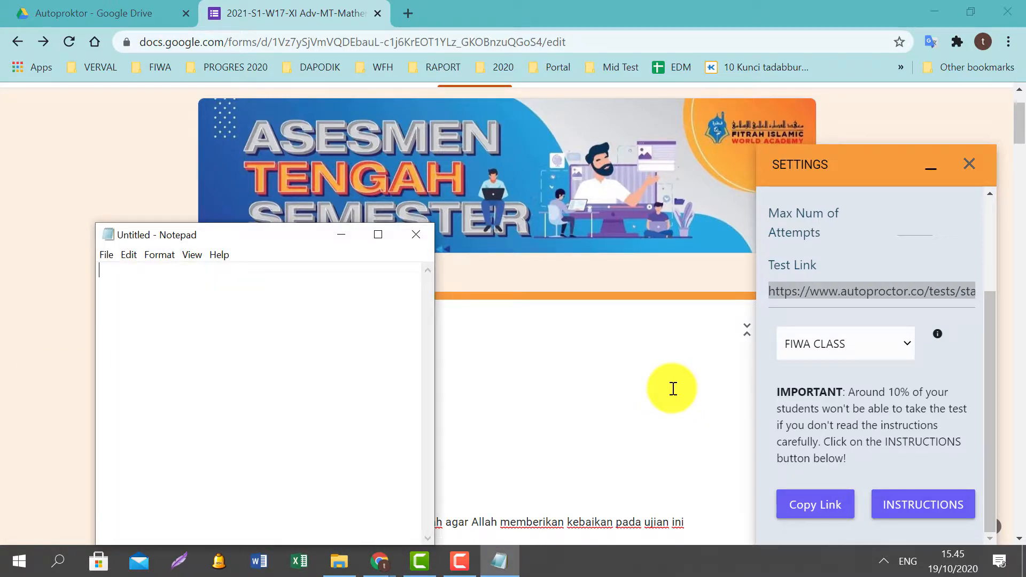
Write the heading 'Soal Mathematics Kelas XI A :' in Notepad and paste the test link beneath it.
{"action": "type", "text": "Soal"}
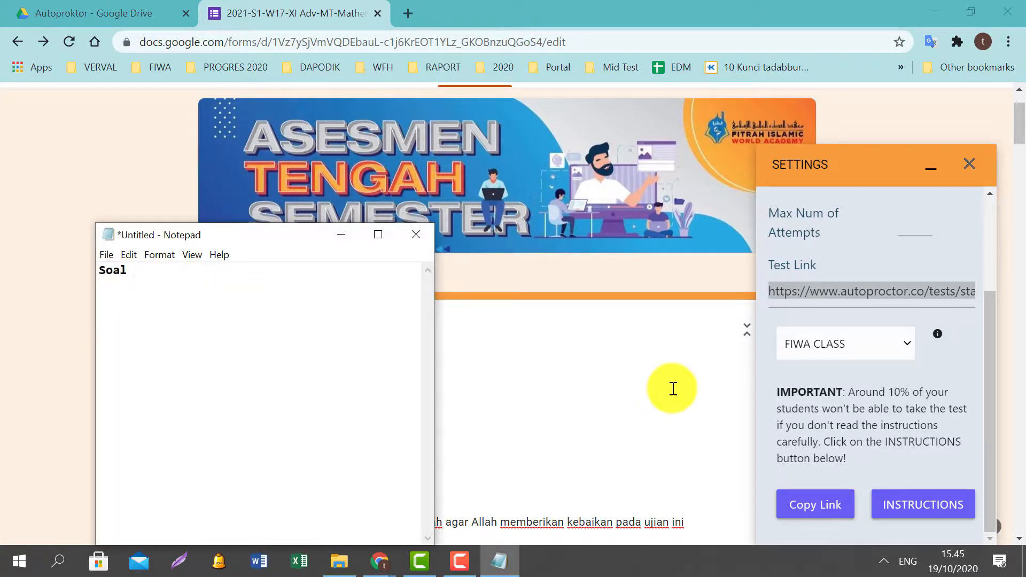
{"action": "type", "text": " Kelas XI AMathemati"}
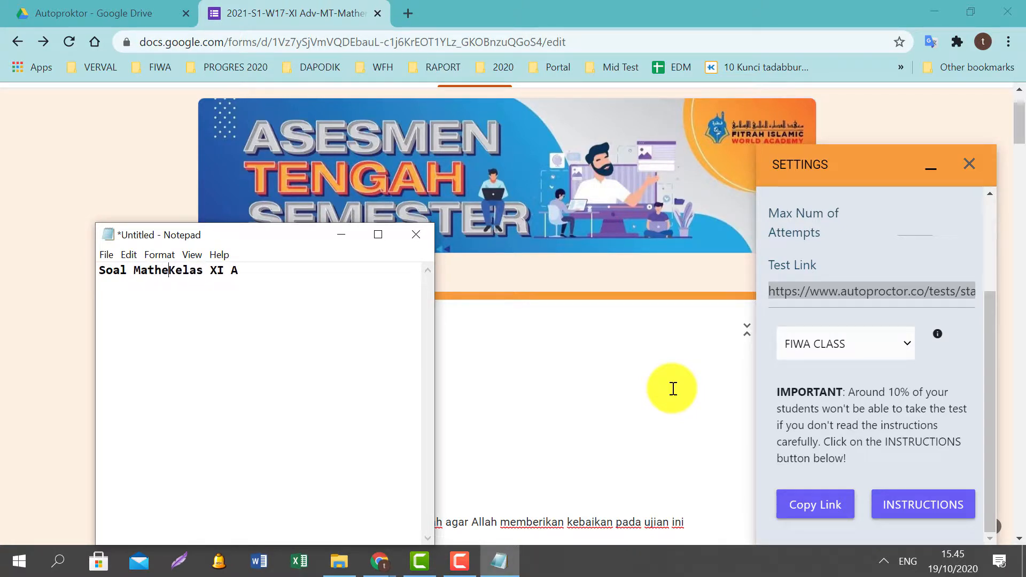
{"action": "type", "text": "cs"}
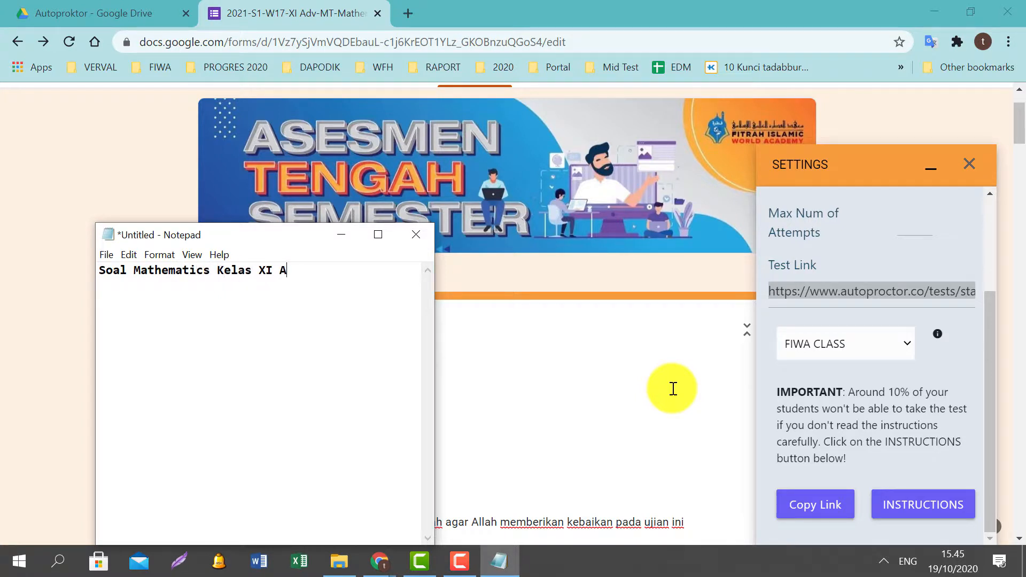
{"action": "type", "text": " :"}
{"action": "key", "text": "ctrl+v"}
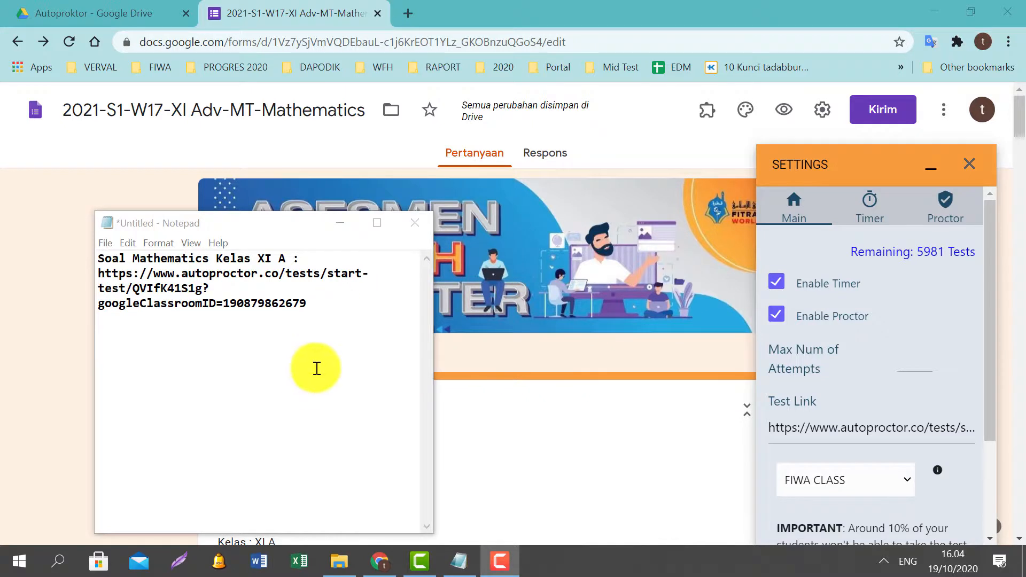
{"action": "left_click", "coordinate": [336, 303]}
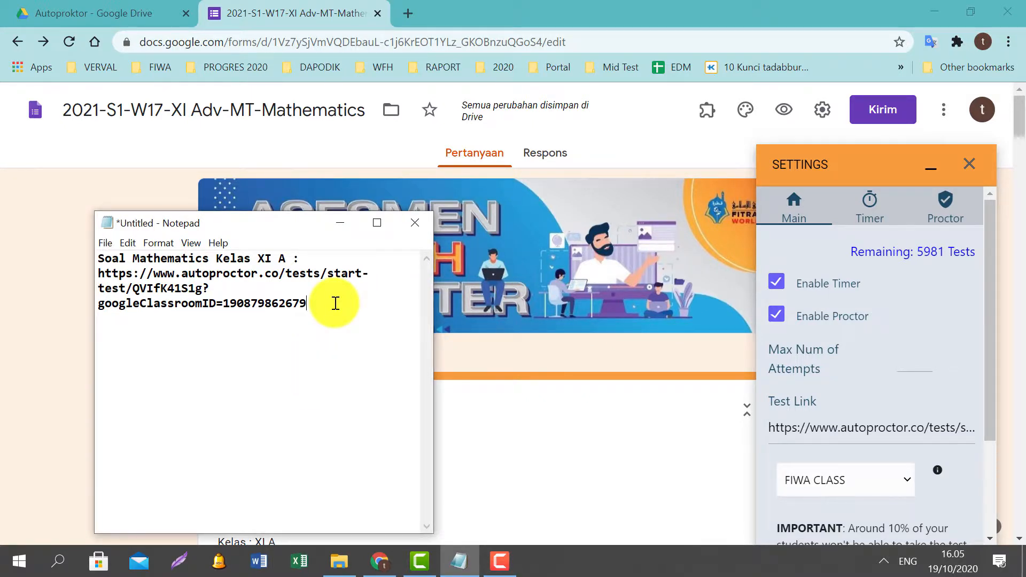
{"action": "scroll", "coordinate": [854, 428], "scroll_direction": "down", "scroll_amount": 2}
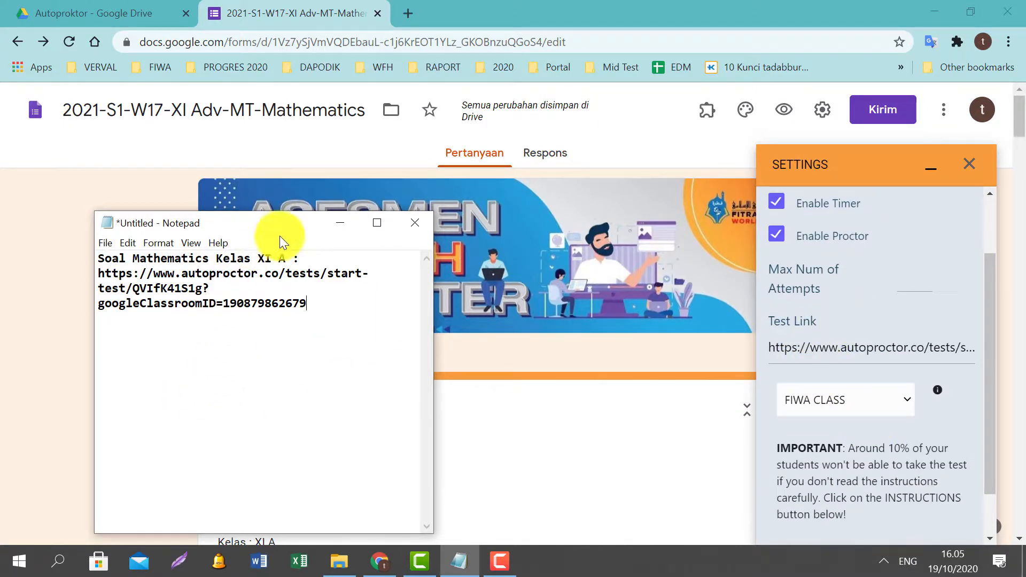
Save the AutoProctor timer settings with Update Settings and confirm the saved message.
{"action": "left_click", "coordinate": [335, 225]}
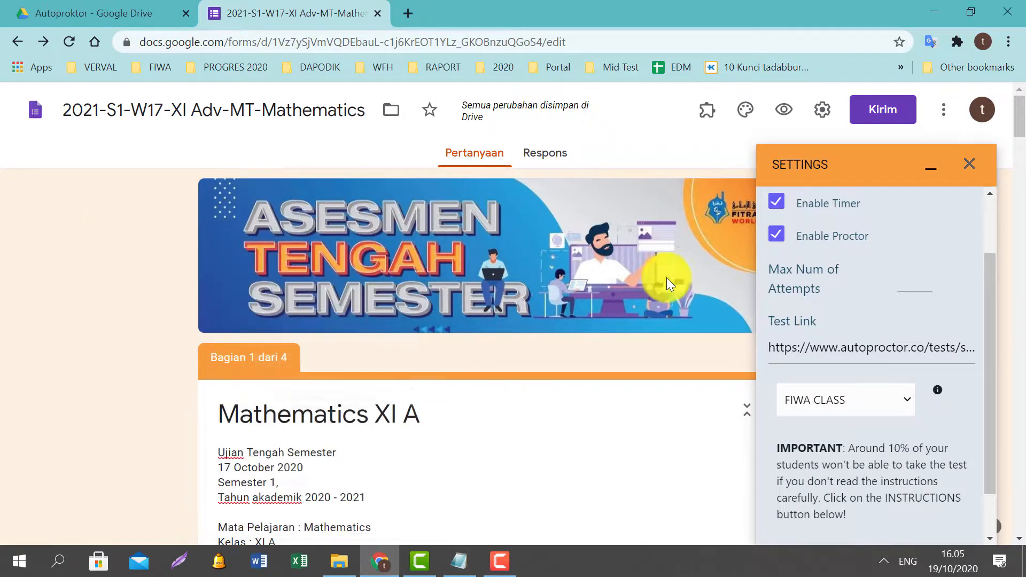
{"action": "scroll", "coordinate": [873, 283], "scroll_direction": "up", "scroll_amount": 2}
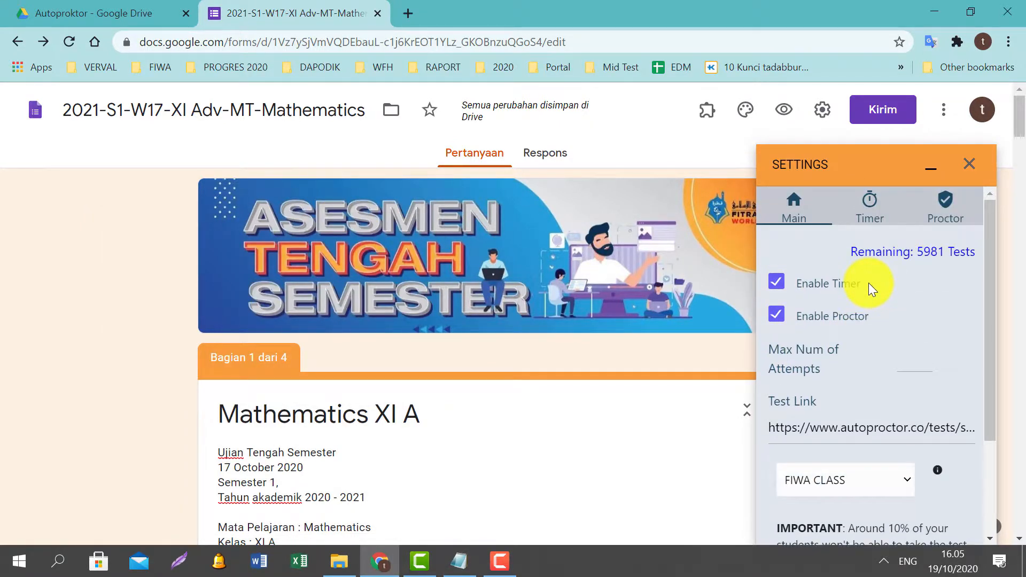
{"action": "left_click", "coordinate": [879, 223]}
{"action": "scroll", "coordinate": [892, 331], "scroll_direction": "down", "scroll_amount": 3}
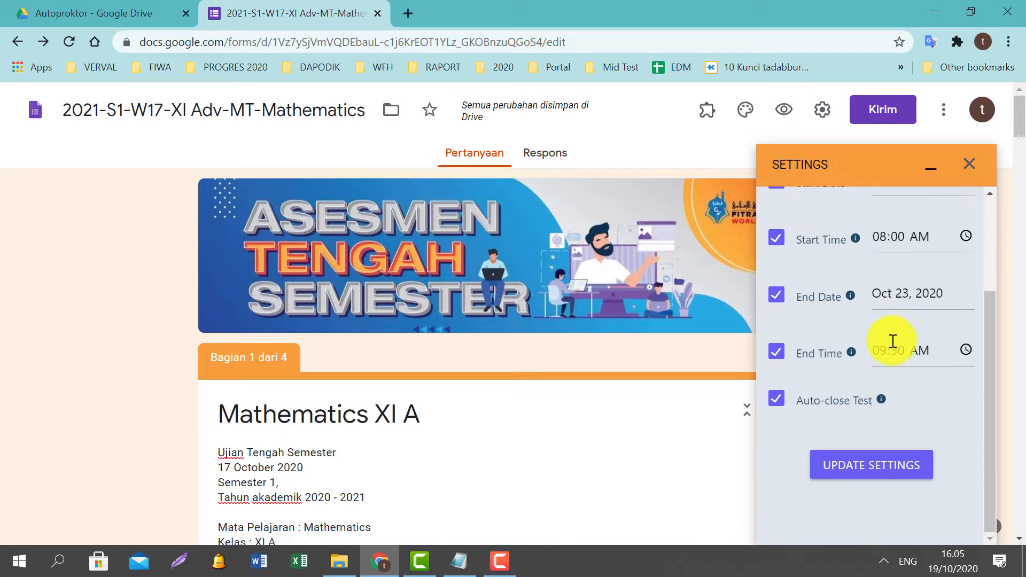
{"action": "scroll", "coordinate": [897, 395], "scroll_direction": "down", "scroll_amount": 1}
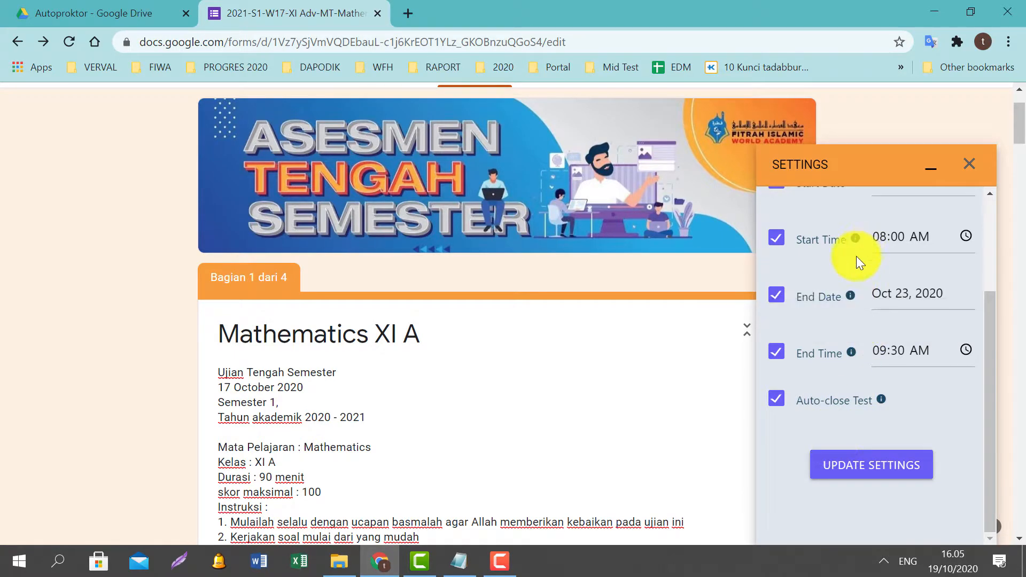
{"action": "scroll", "coordinate": [860, 262], "scroll_direction": "up", "scroll_amount": 3}
{"action": "scroll", "coordinate": [876, 299], "scroll_direction": "up", "scroll_amount": 1}
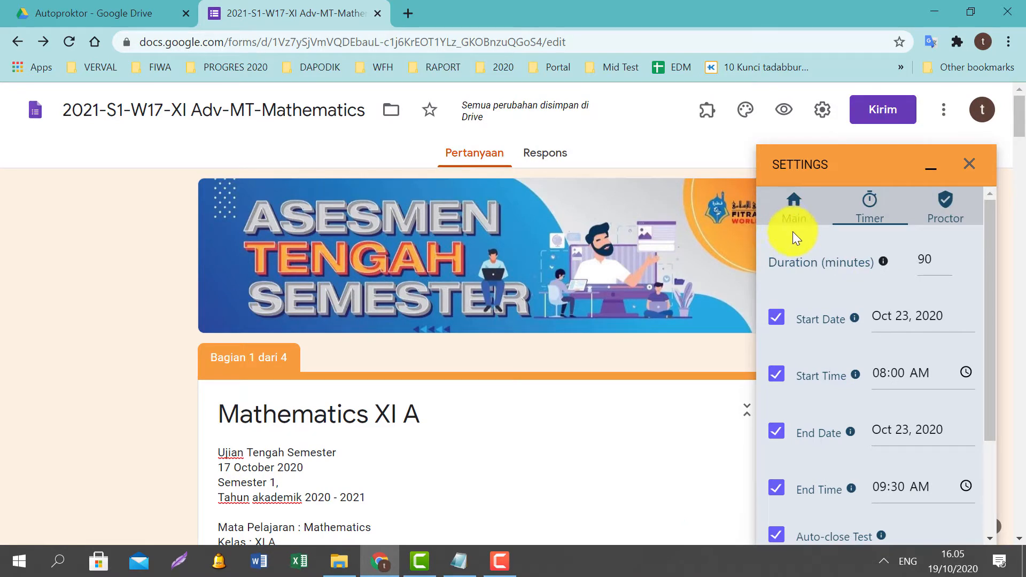
{"action": "scroll", "coordinate": [862, 403], "scroll_direction": "down", "scroll_amount": 3}
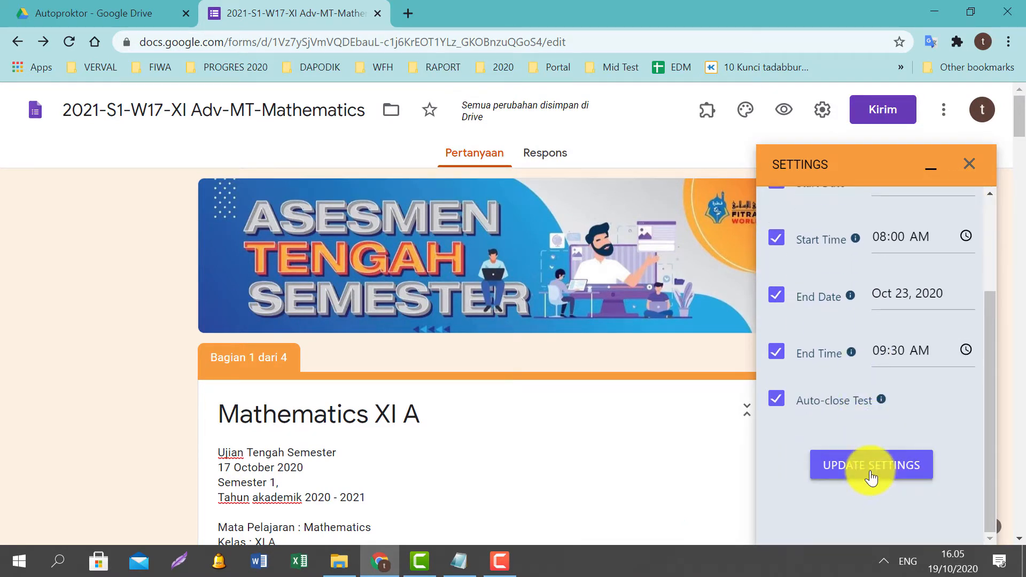
{"action": "left_click", "coordinate": [871, 471]}
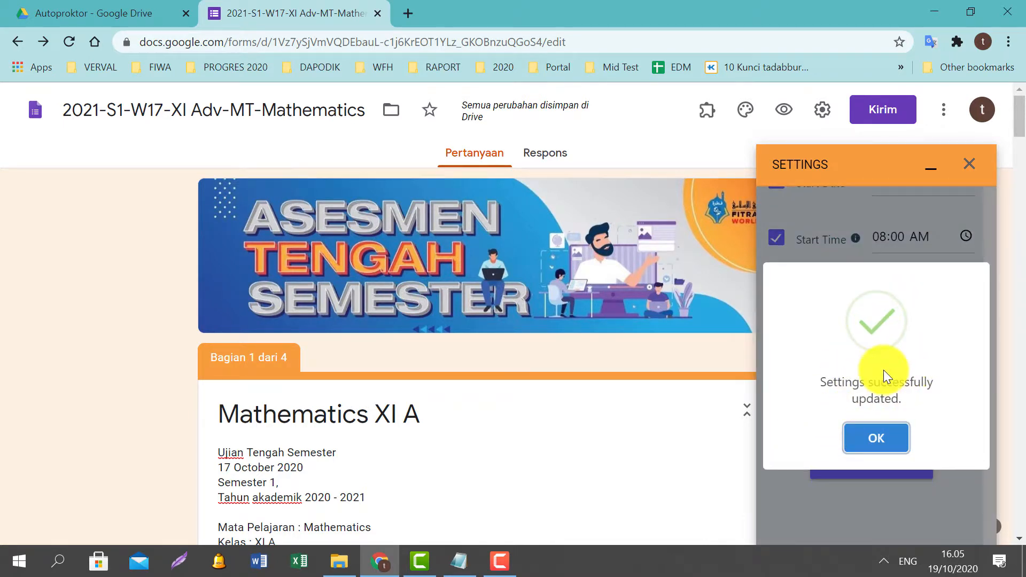
{"action": "left_click", "coordinate": [888, 436]}
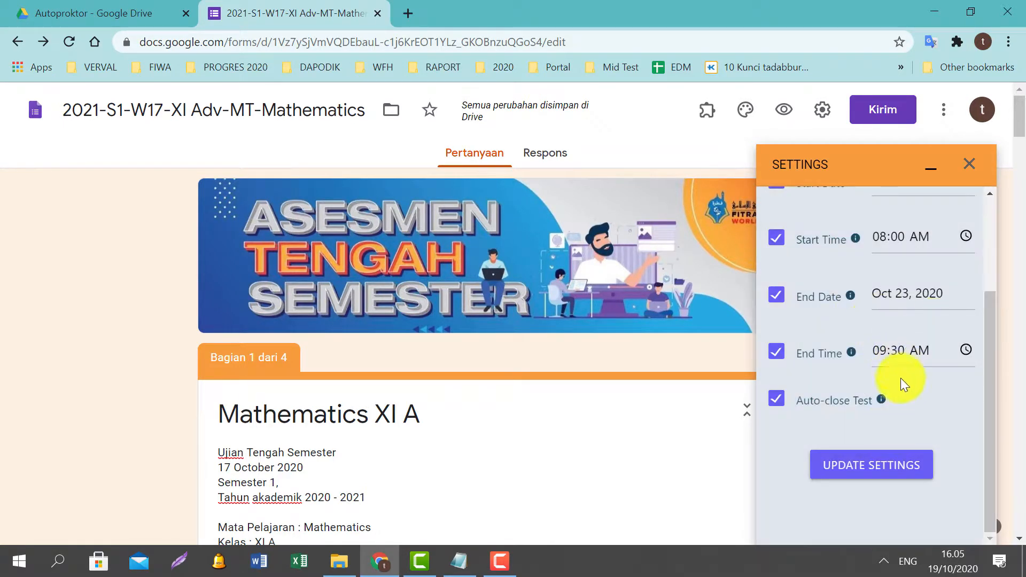
{"action": "scroll", "coordinate": [900, 385], "scroll_direction": "up", "scroll_amount": 3}
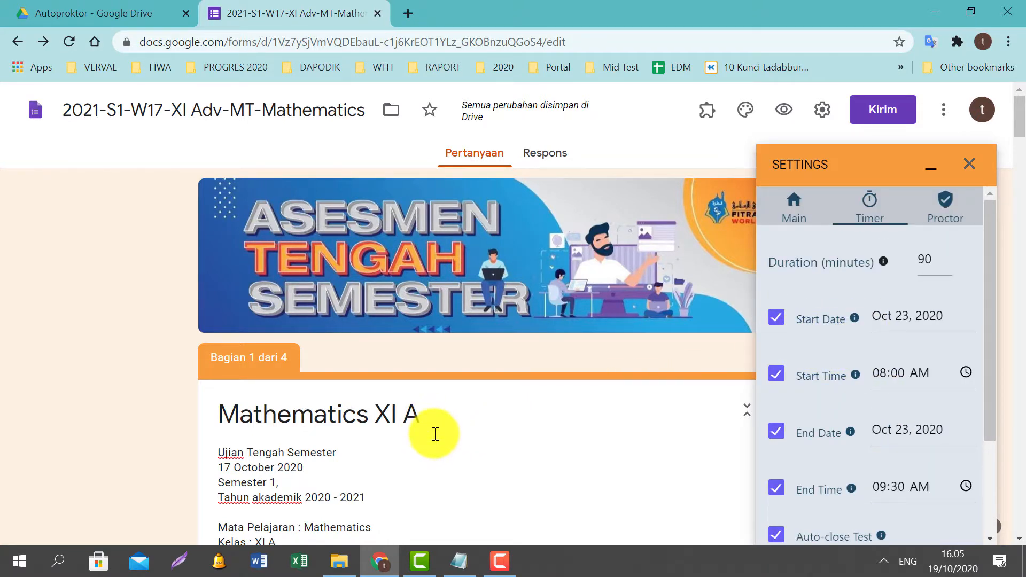
Copy the test link from the Notepad note and open it in a new browser tab.
{"action": "left_click", "coordinate": [463, 558]}
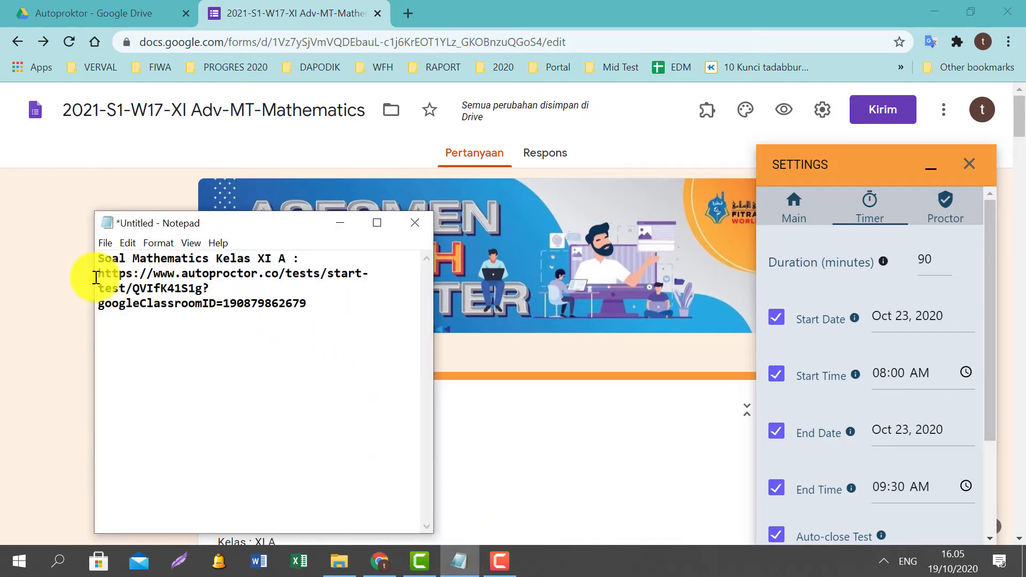
{"action": "left_click_drag", "start_coordinate": [99, 274], "coordinate": [310, 302]}
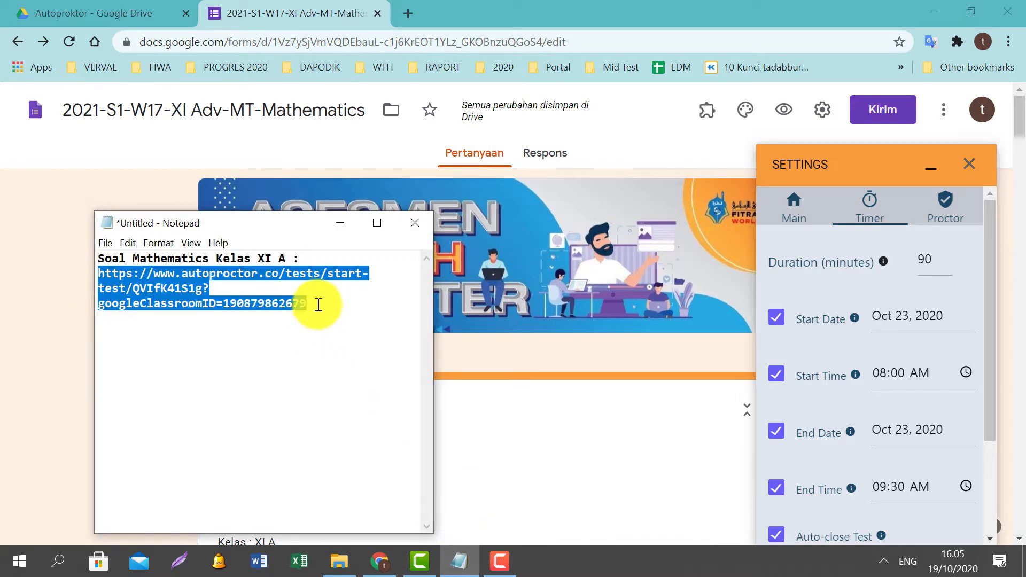
{"action": "right_click", "coordinate": [336, 279]}
{"action": "left_click", "coordinate": [354, 323]}
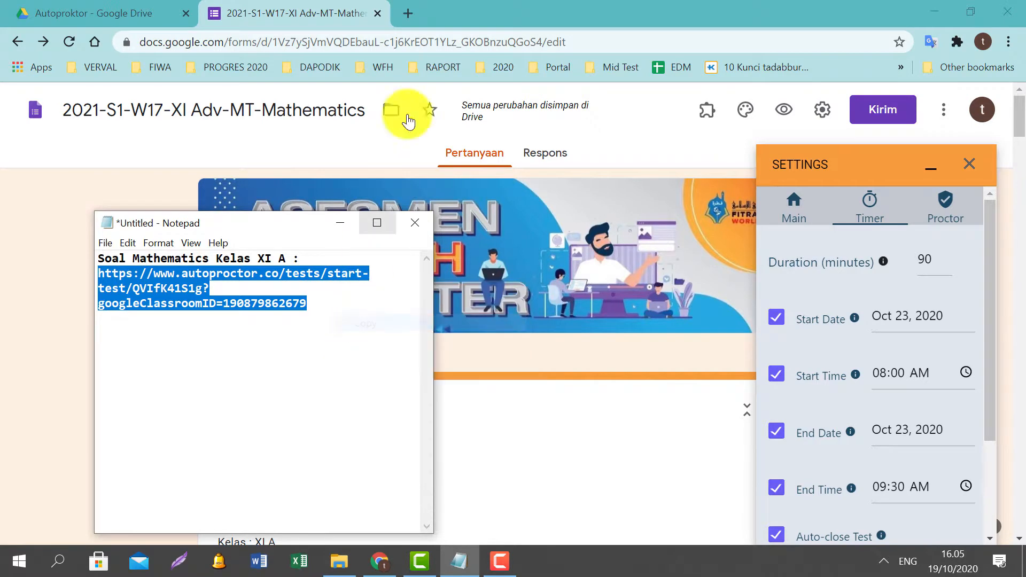
{"action": "left_click", "coordinate": [406, 14]}
{"action": "left_click", "coordinate": [399, 41]}
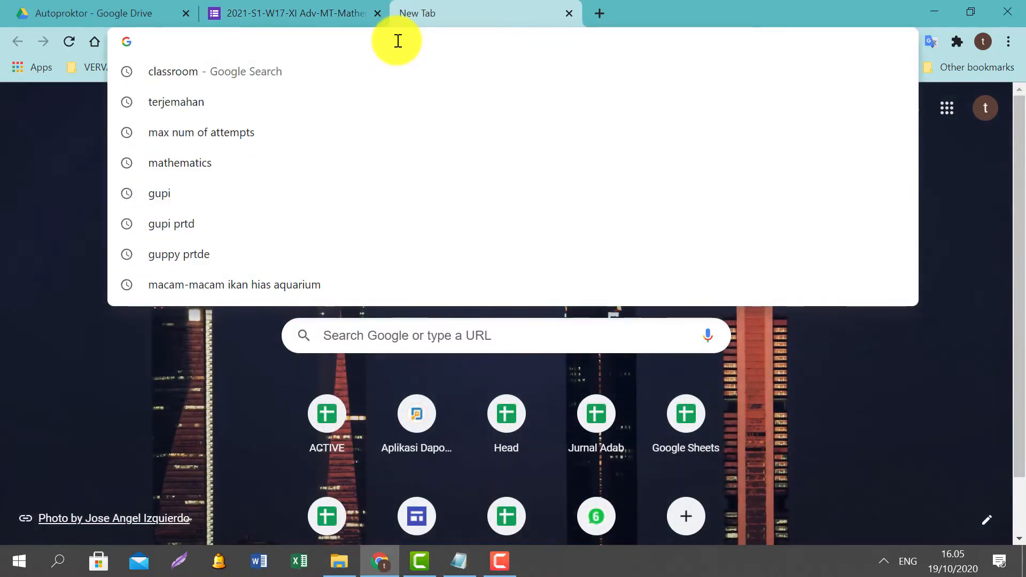
{"action": "key", "text": "ctrl+v"}
{"action": "key", "text": "Return"}
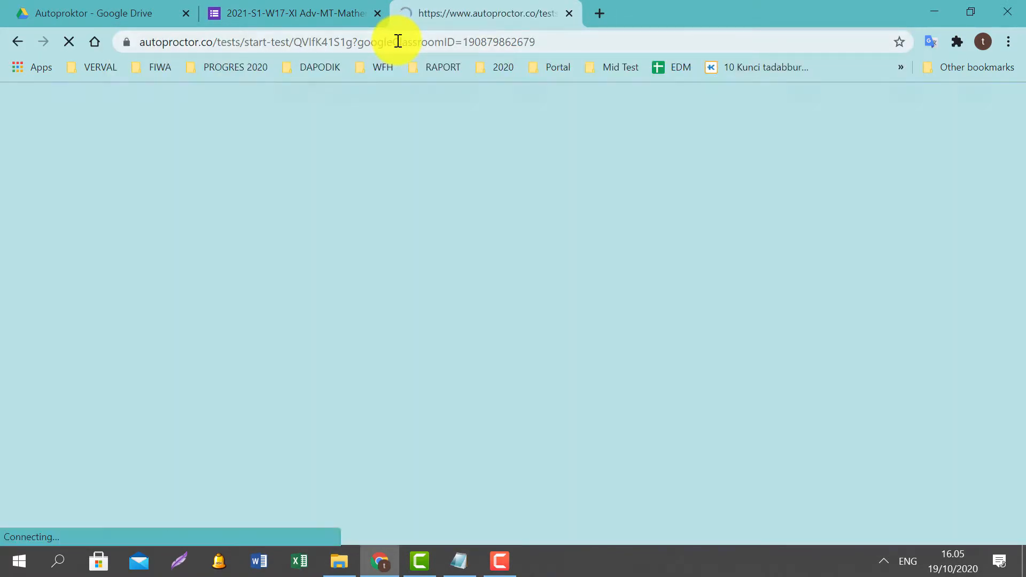